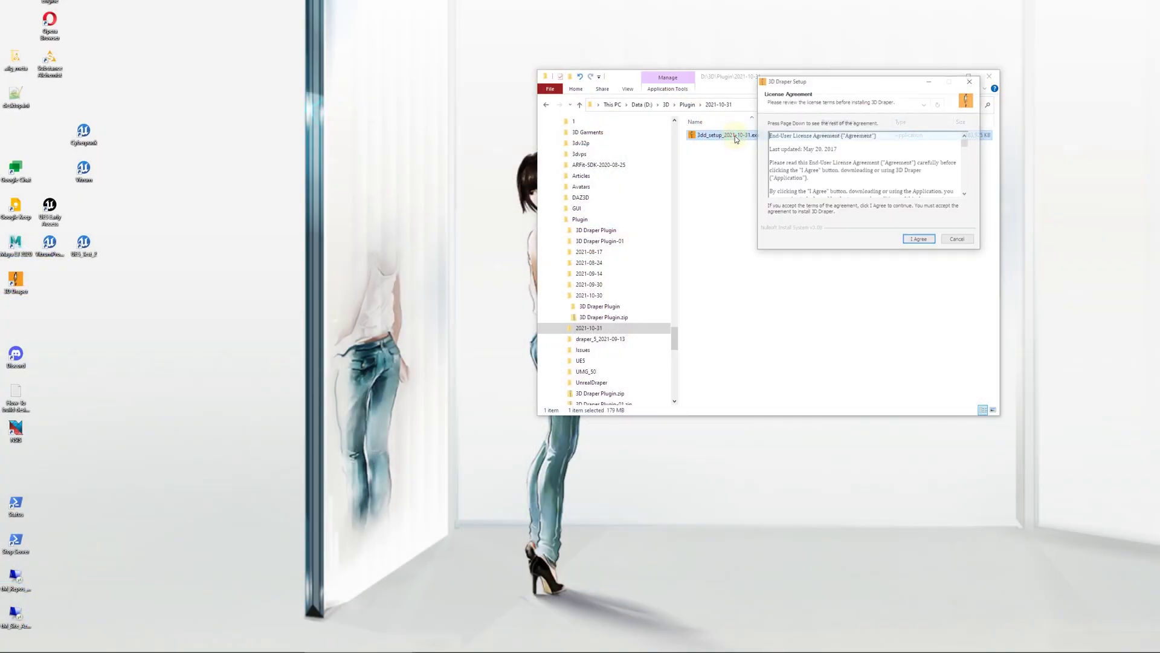
Step: Accept the licence and install 3D Draper with the Draper Plugin for Unreal 4.26, 4.27 and 5
{"action": "left_click", "coordinate": [919, 240]}
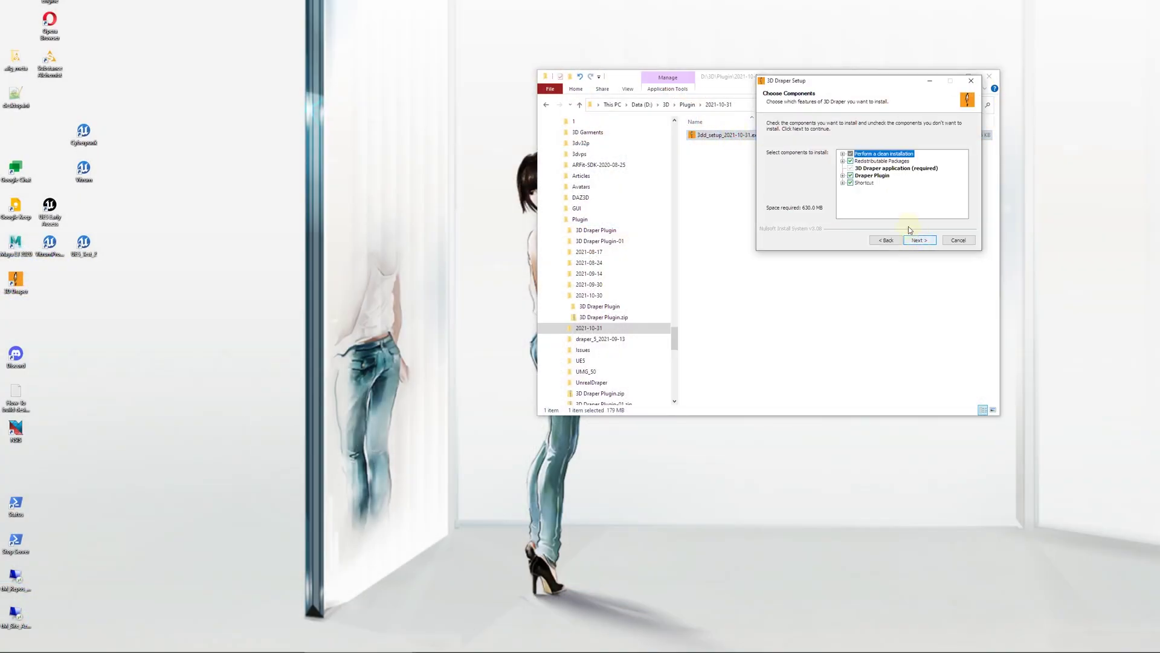
{"action": "left_click", "coordinate": [842, 175]}
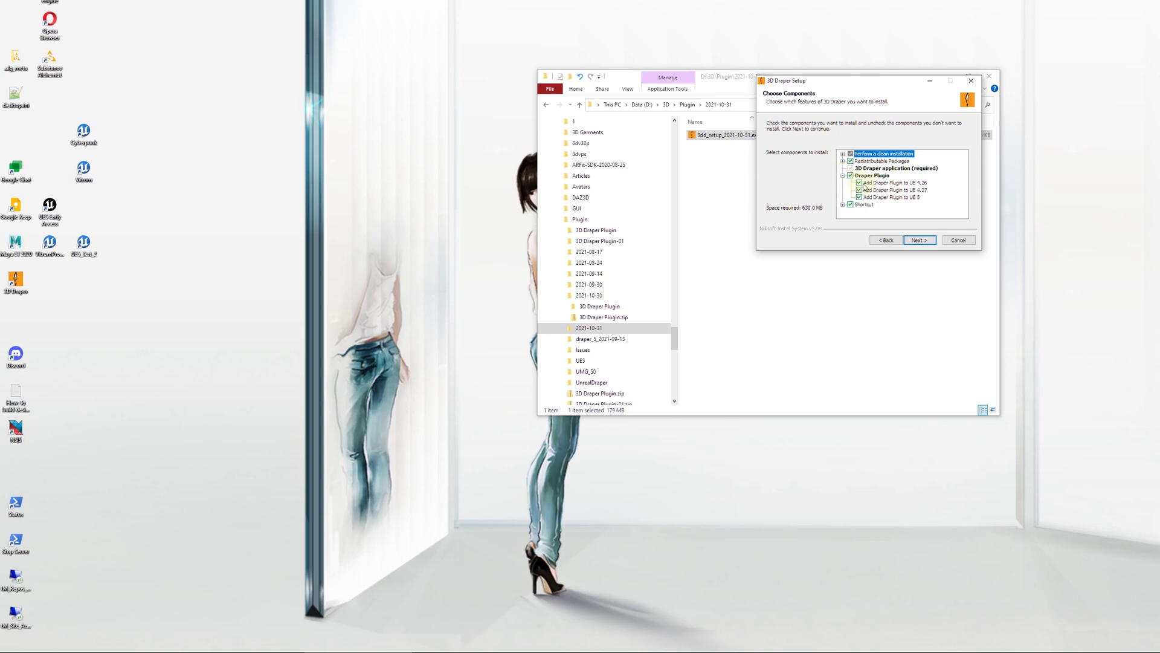
{"action": "left_click", "coordinate": [919, 241]}
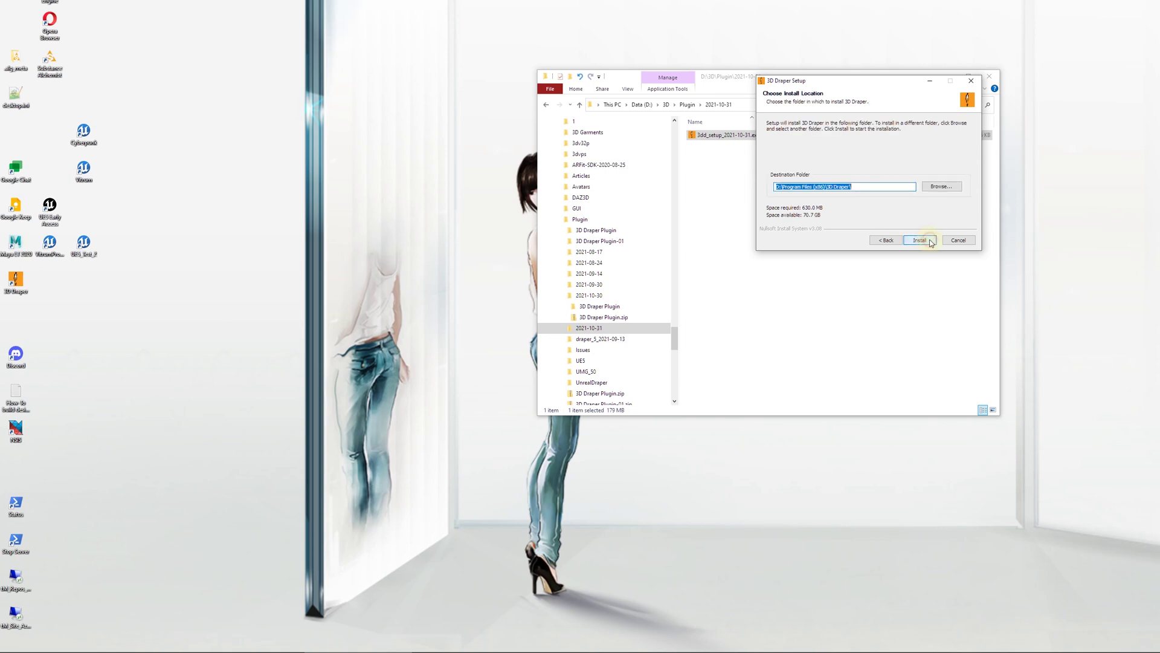
{"action": "left_click", "coordinate": [920, 240]}
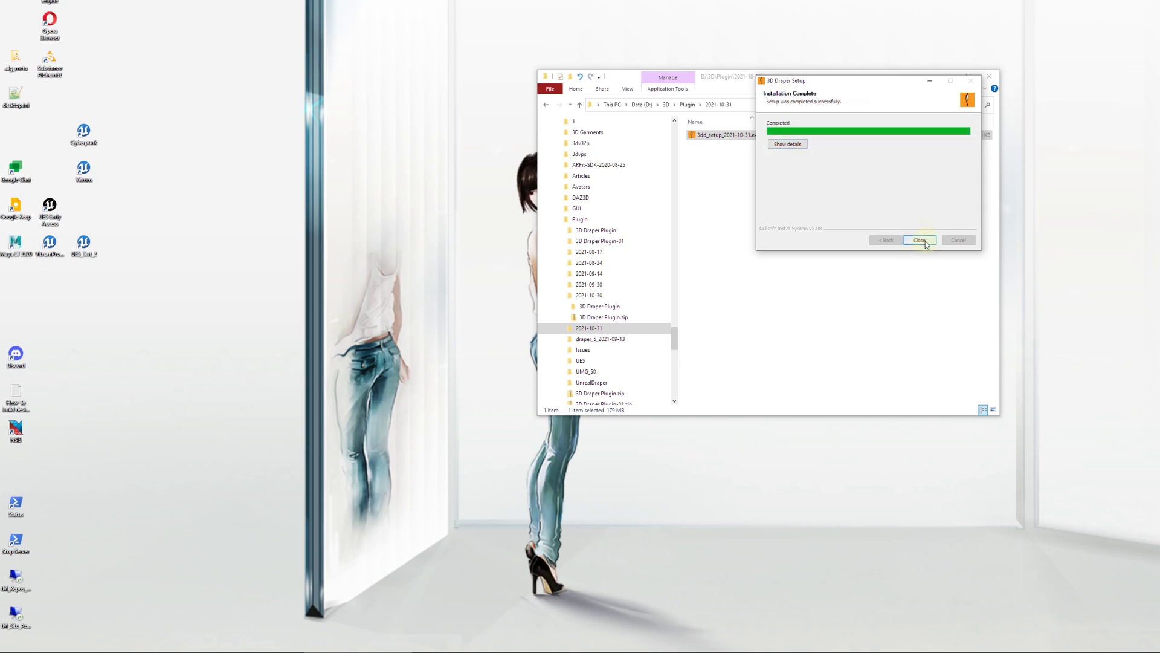
Step: Launch 3D Draper and register it using the copied hardware ID, a name and licence key
{"action": "left_click", "coordinate": [919, 241]}
{"action": "double_click", "coordinate": [394, 212]}
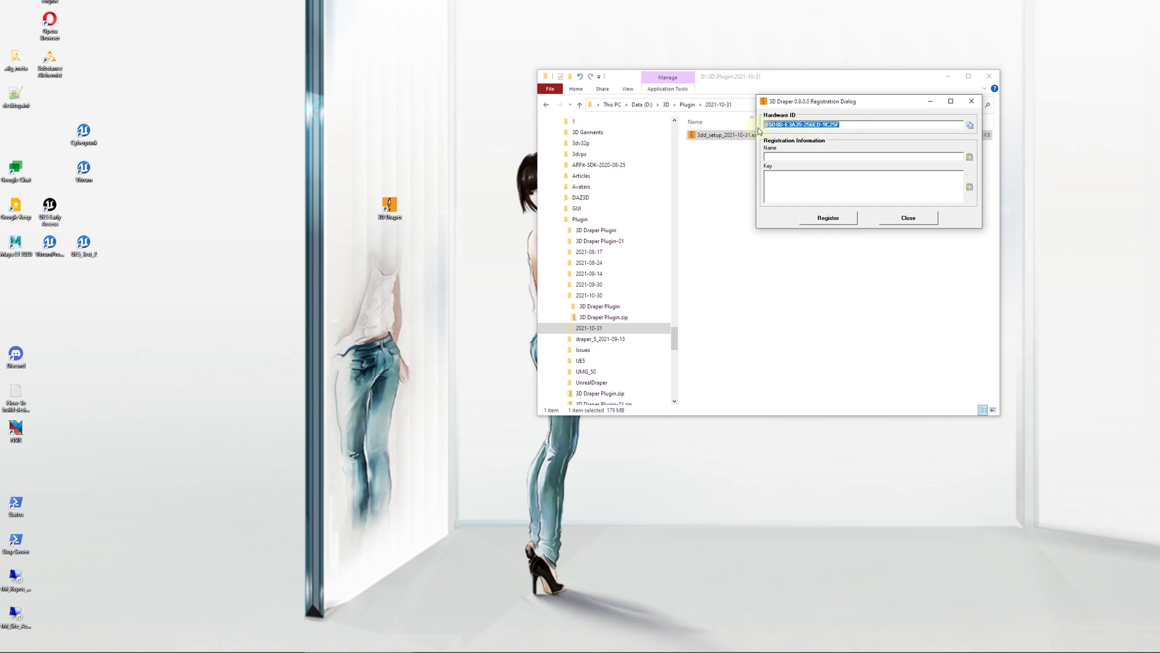
{"action": "right_click", "coordinate": [789, 128]}
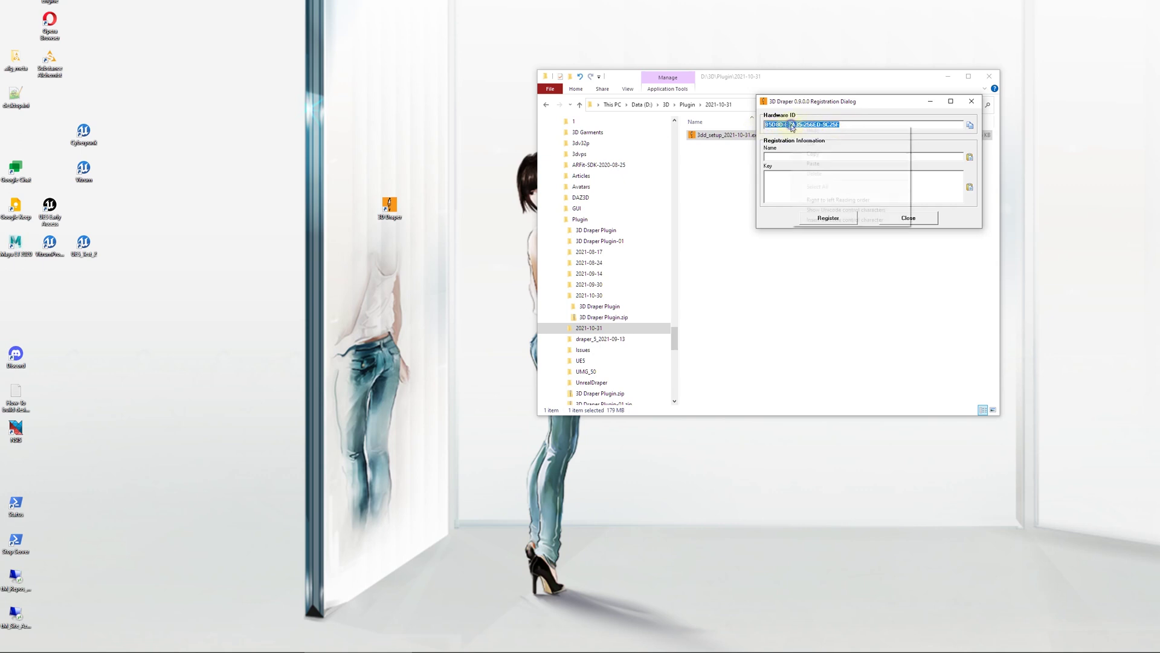
{"action": "left_click", "coordinate": [816, 154]}
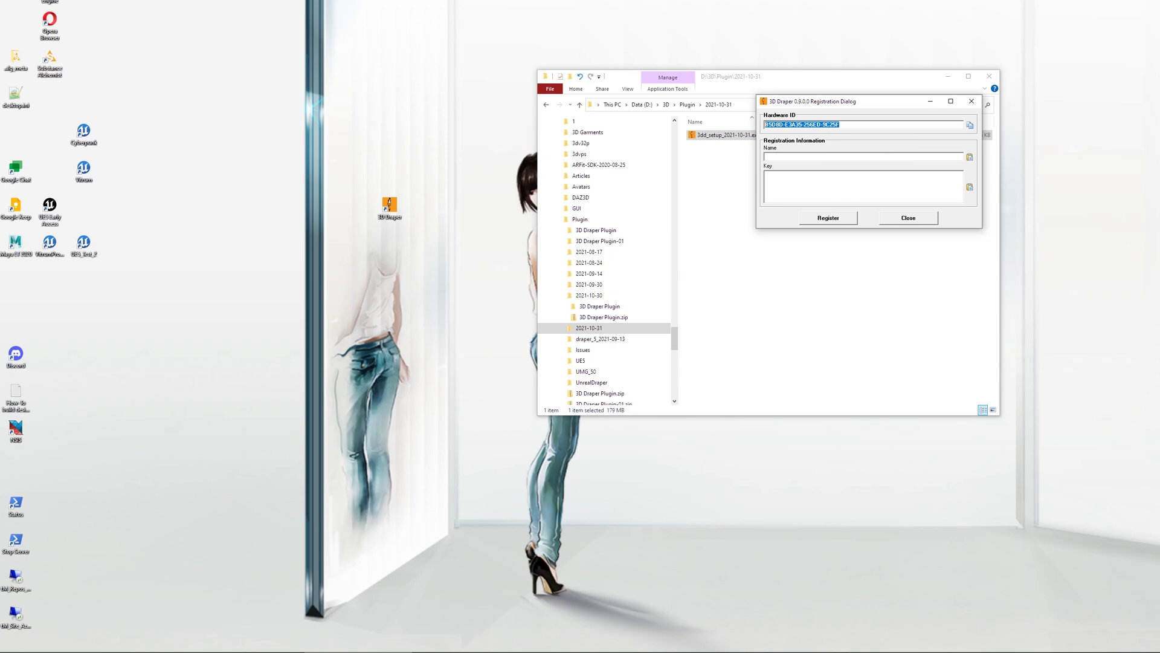
{"action": "left_click", "coordinate": [821, 219]}
{"action": "left_click", "coordinate": [872, 192]}
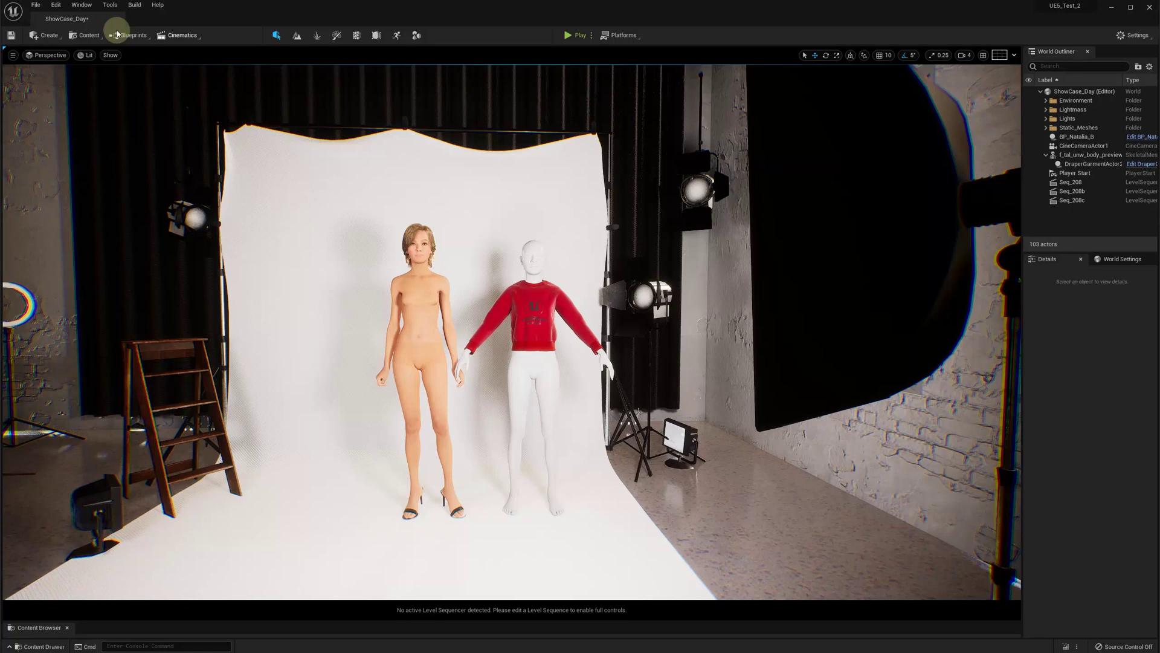
Step: Filter the Plugins list by 'dra' and make sure the Draper plugin is enabled
{"action": "left_click", "coordinate": [56, 4]}
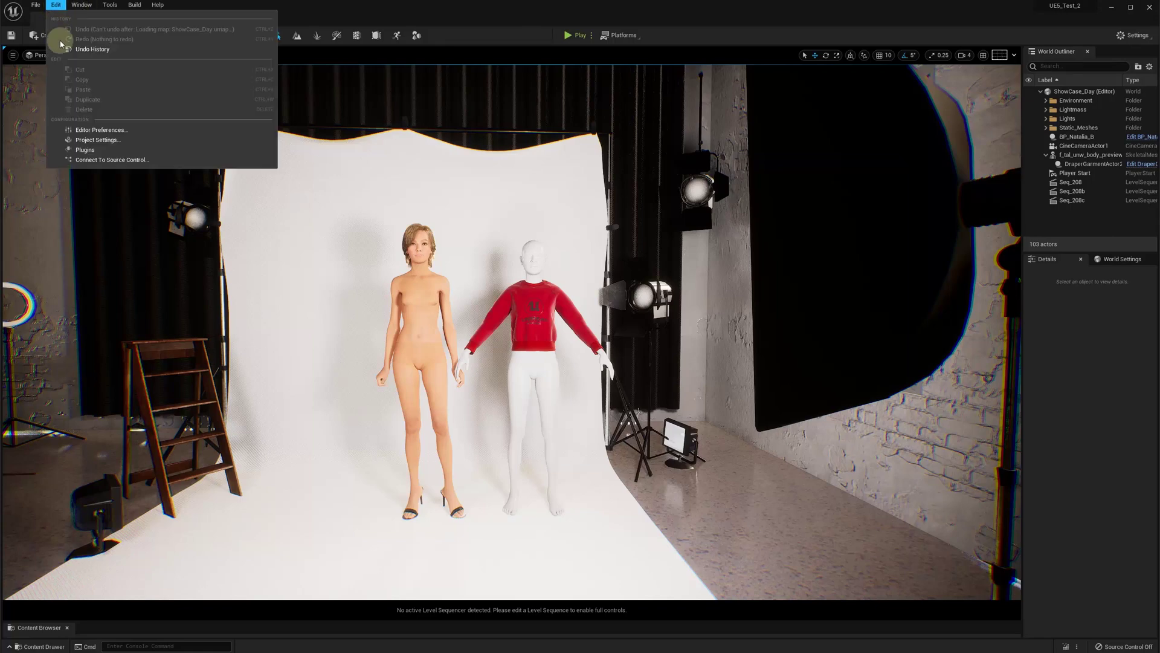
{"action": "left_click", "coordinate": [87, 151]}
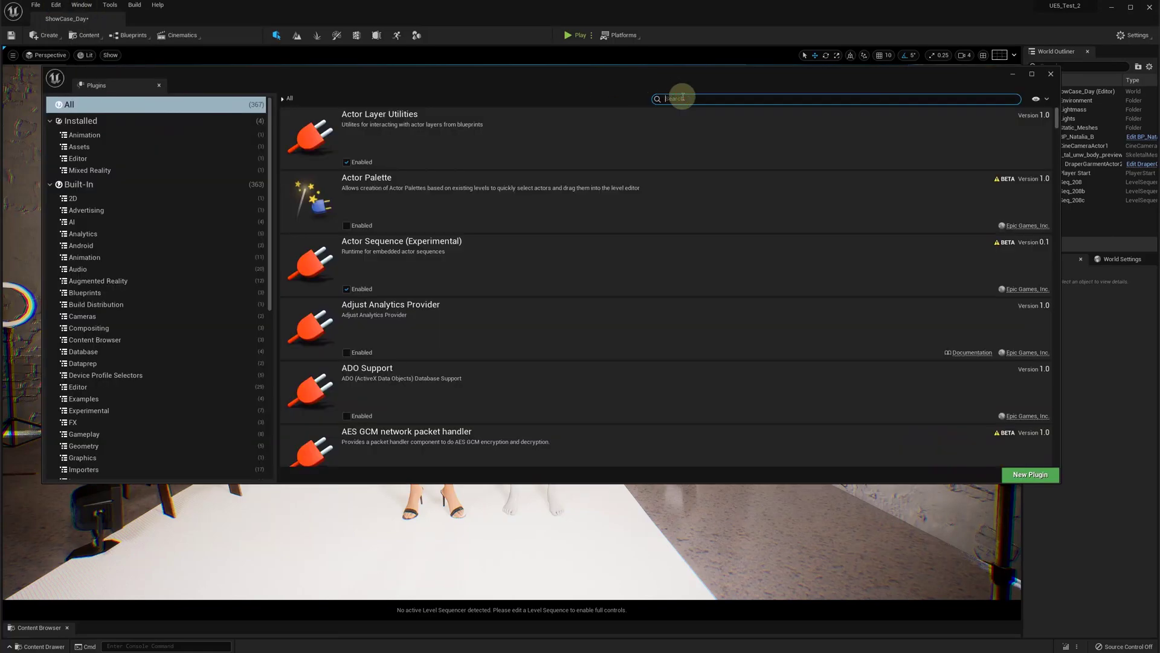
{"action": "type", "text": "dra"}
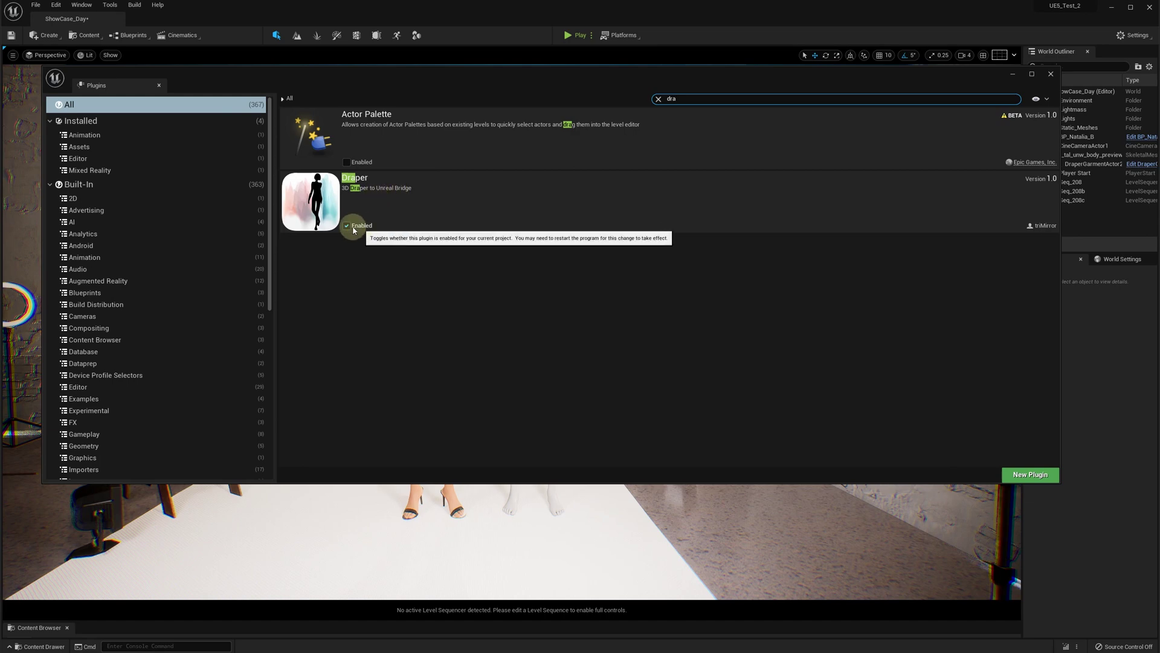
{"action": "left_click", "coordinate": [347, 226]}
{"action": "left_click", "coordinate": [348, 227]}
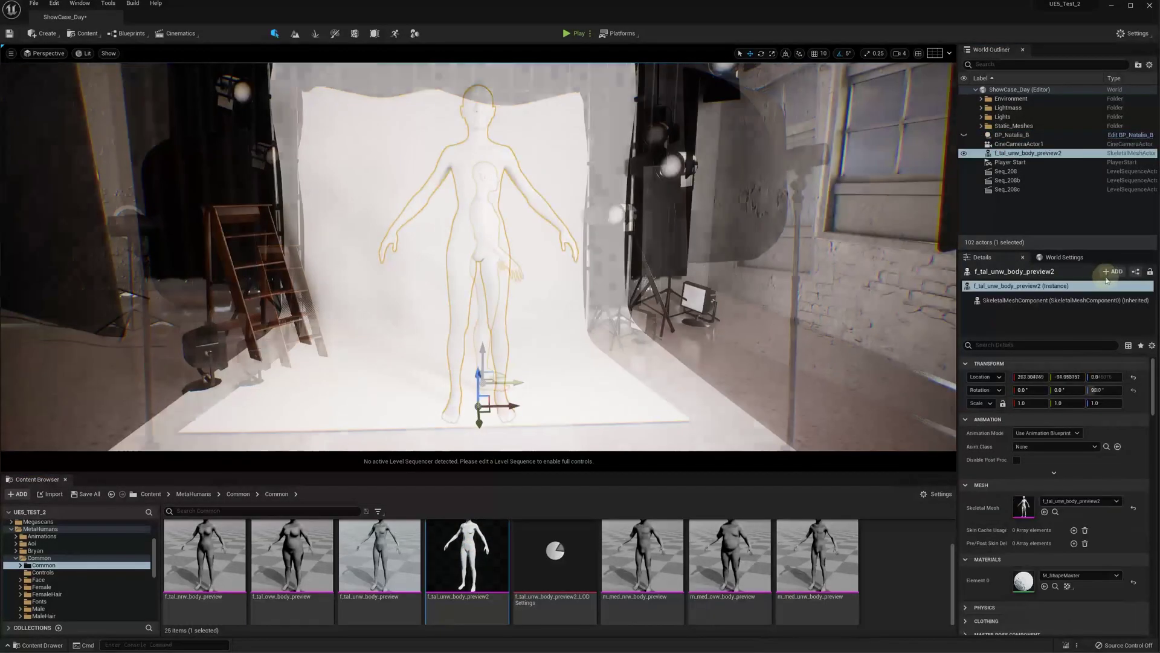
Step: Add a DraperSimulation component to the f_tal_unw_body_preview2 mannequin
{"action": "left_click", "coordinate": [1113, 272]}
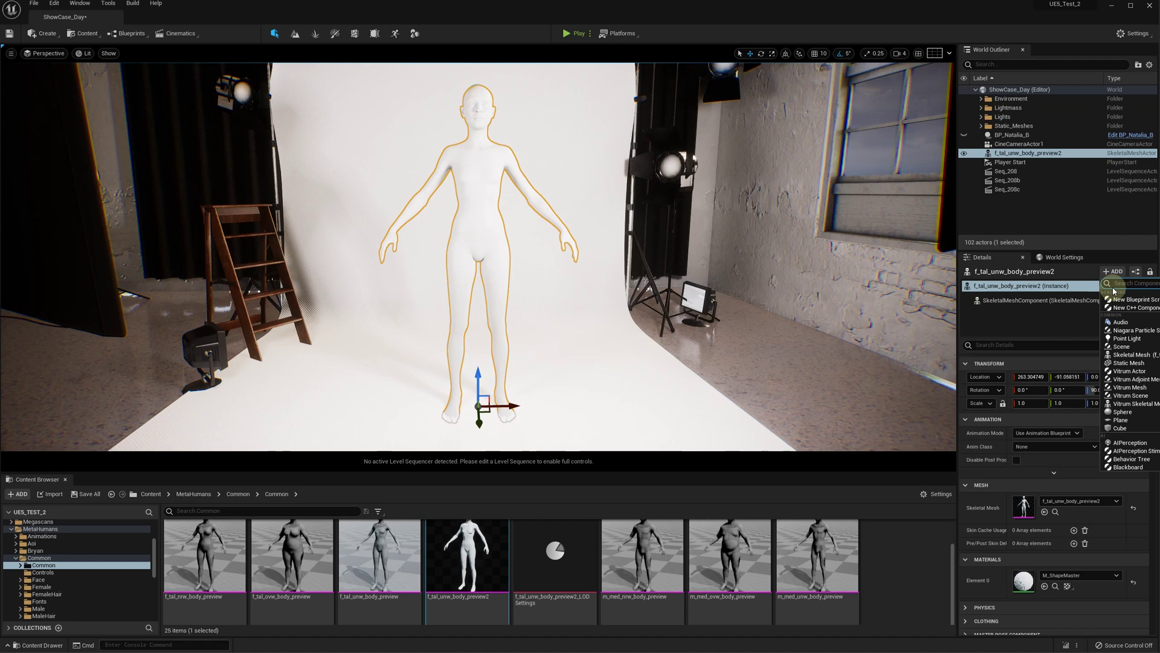
{"action": "type", "text": "draper"}
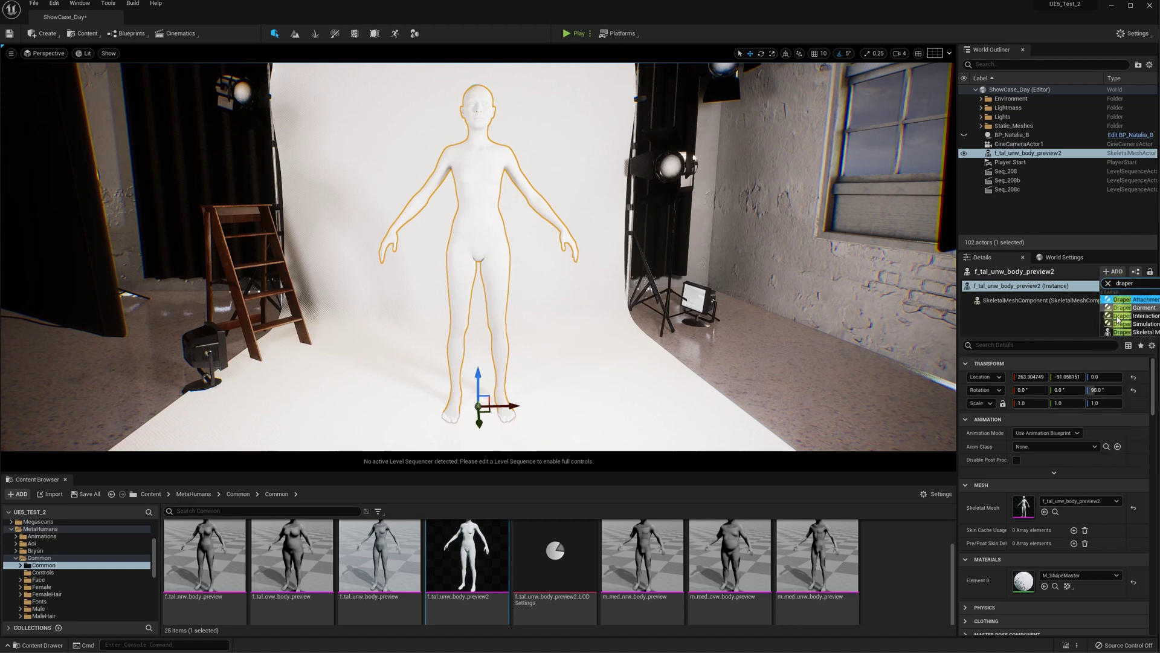
{"action": "left_click", "coordinate": [1123, 324]}
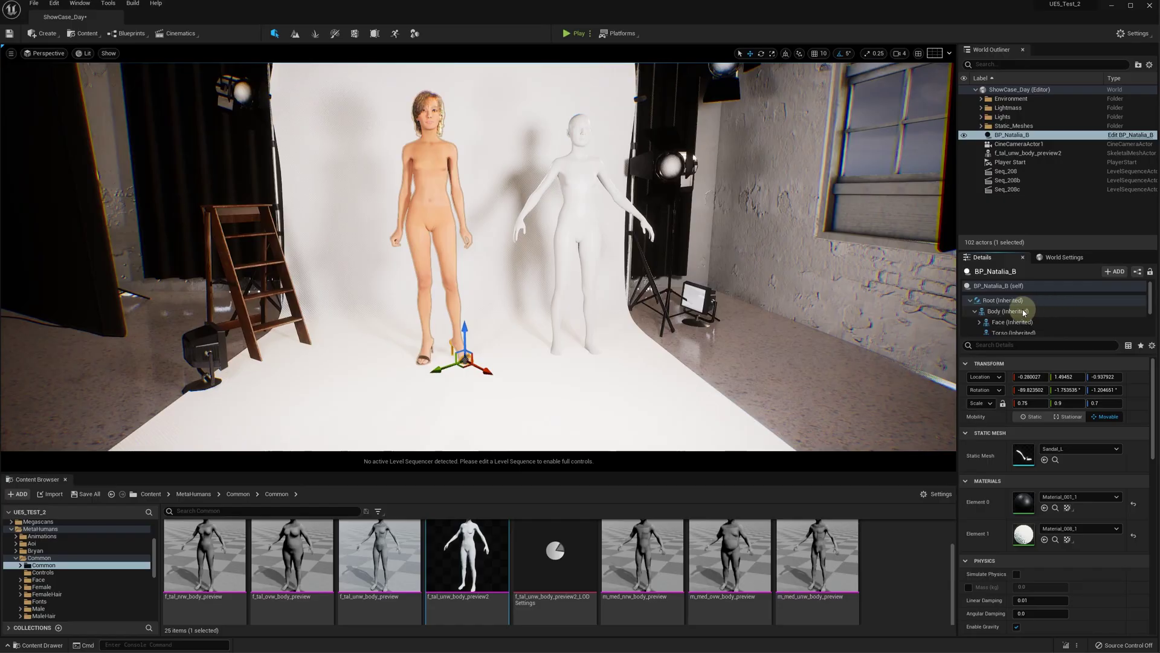
Step: Add a Draper skeletal mesh component to BP_Natalia_B's Body
{"action": "left_click", "coordinate": [1007, 310]}
{"action": "left_click", "coordinate": [1114, 271]}
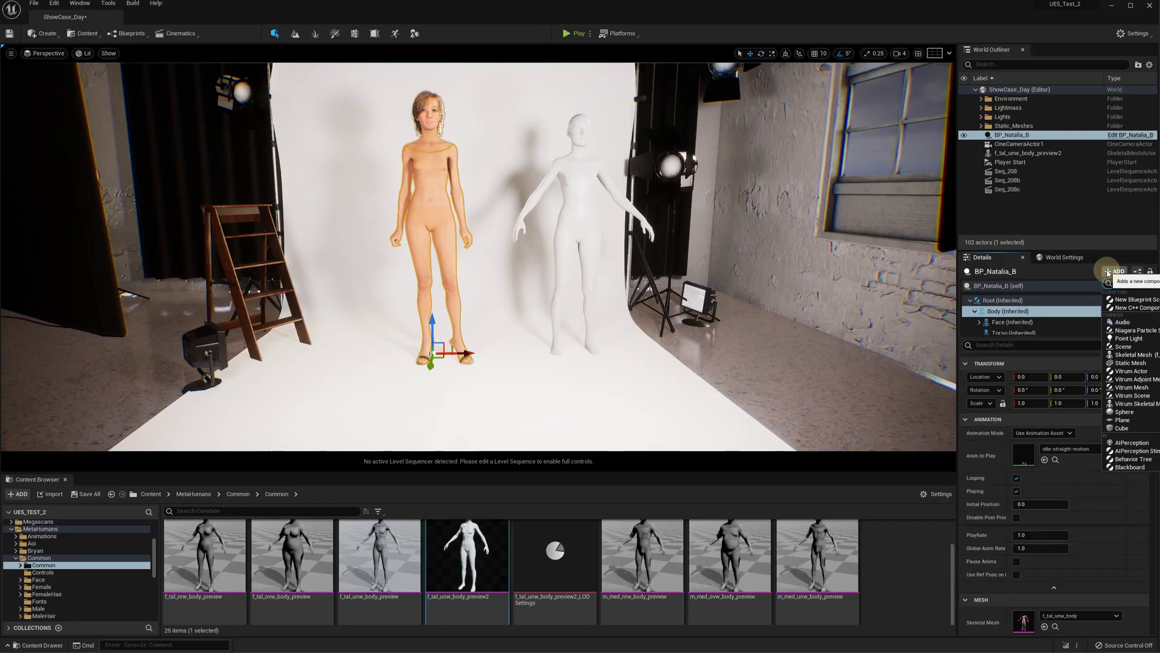
{"action": "type", "text": "dra"}
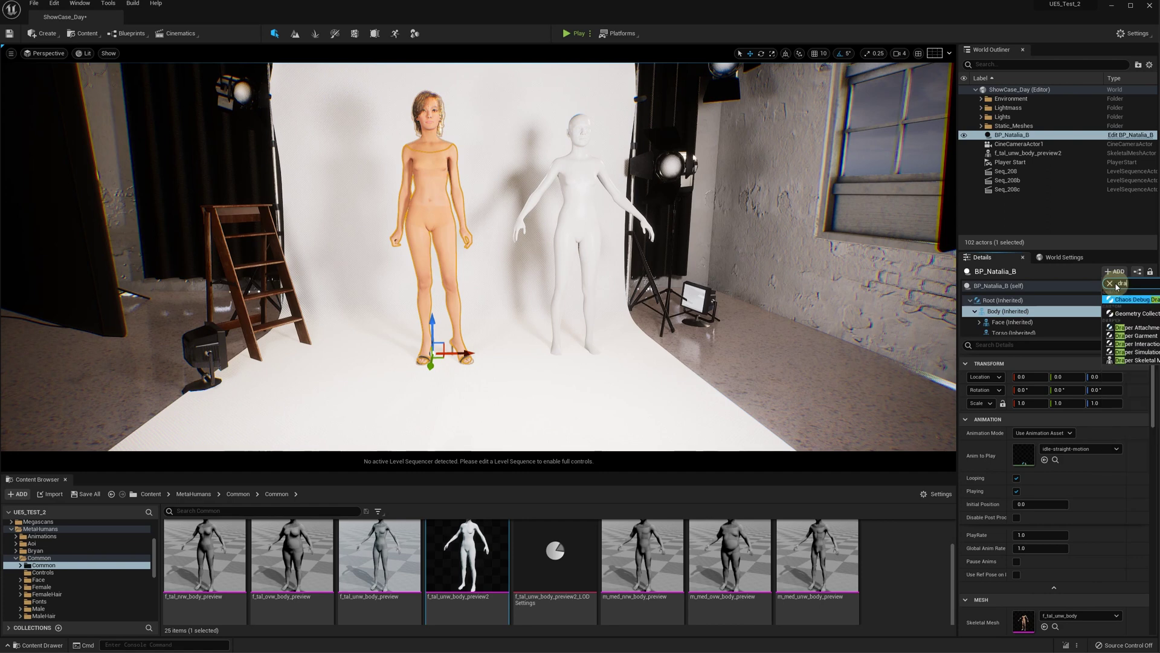
{"action": "left_click", "coordinate": [991, 310]}
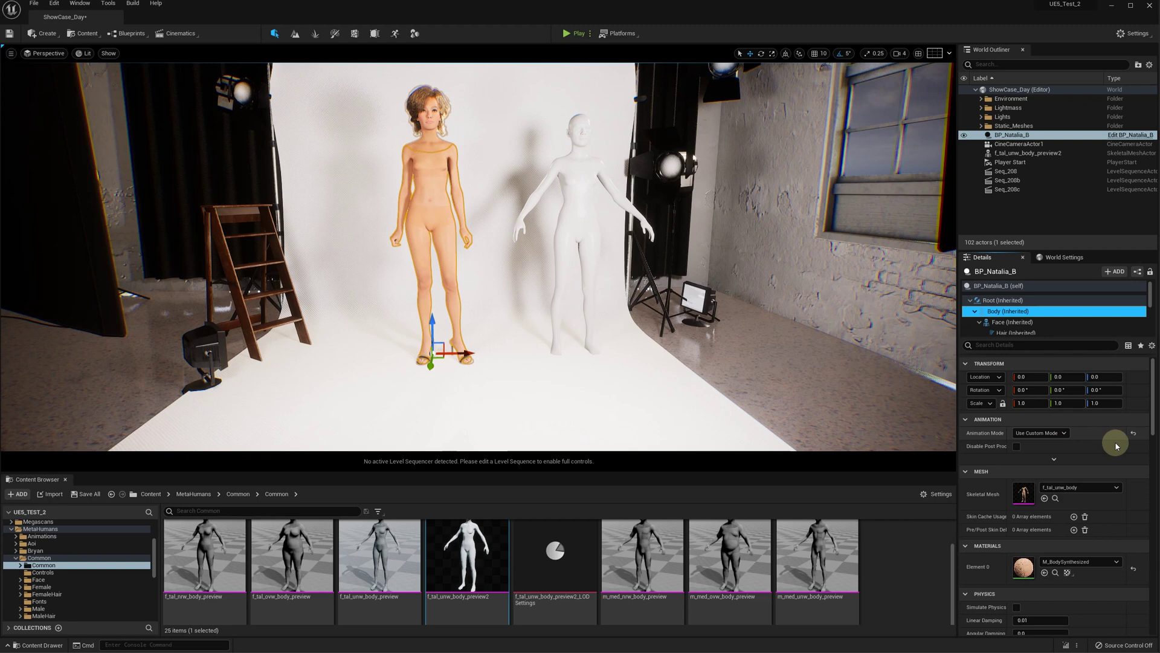
Step: Set the Body's Animation Mode to Use Animation Asset and inspect the Shoe_L component
{"action": "left_click", "coordinate": [1054, 459]}
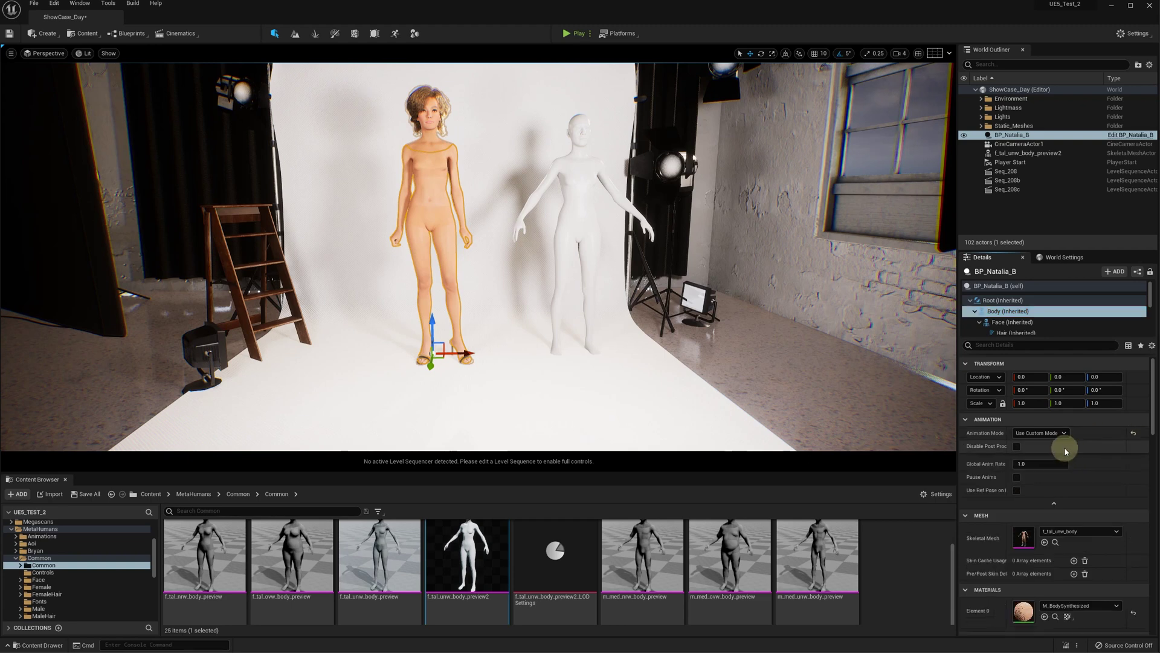
{"action": "left_click", "coordinate": [1063, 433]}
{"action": "left_click", "coordinate": [1051, 451]}
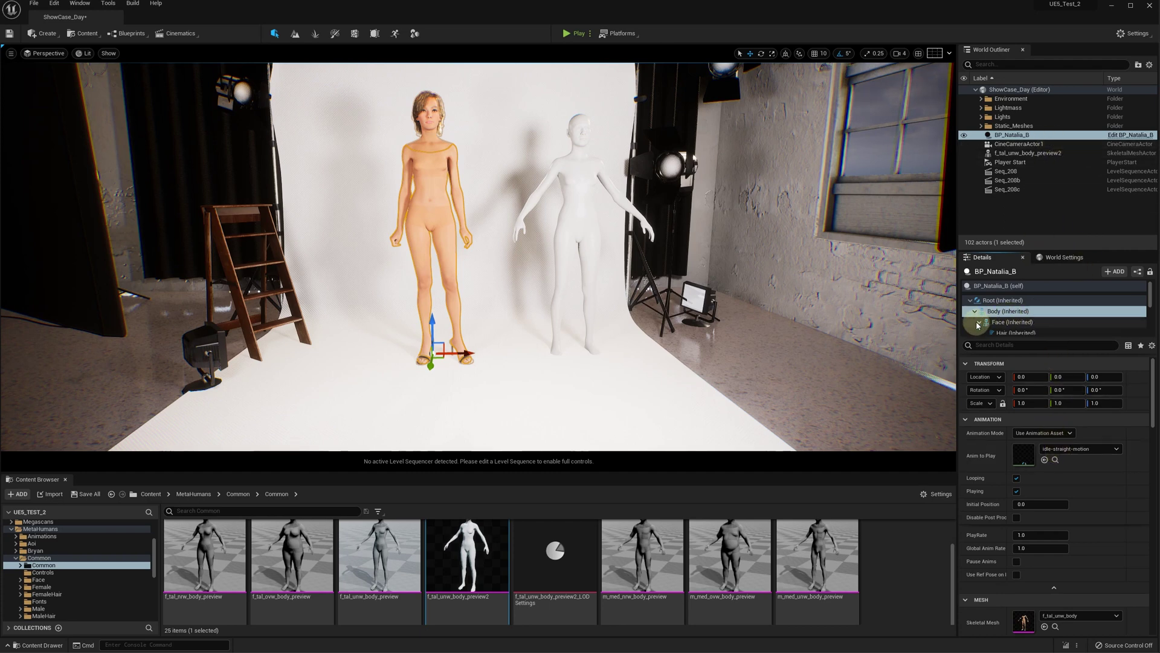
{"action": "scroll", "coordinate": [1045, 325], "scroll_direction": "down", "scroll_amount": 3}
{"action": "scroll", "coordinate": [1047, 326], "scroll_direction": "up", "scroll_amount": 3}
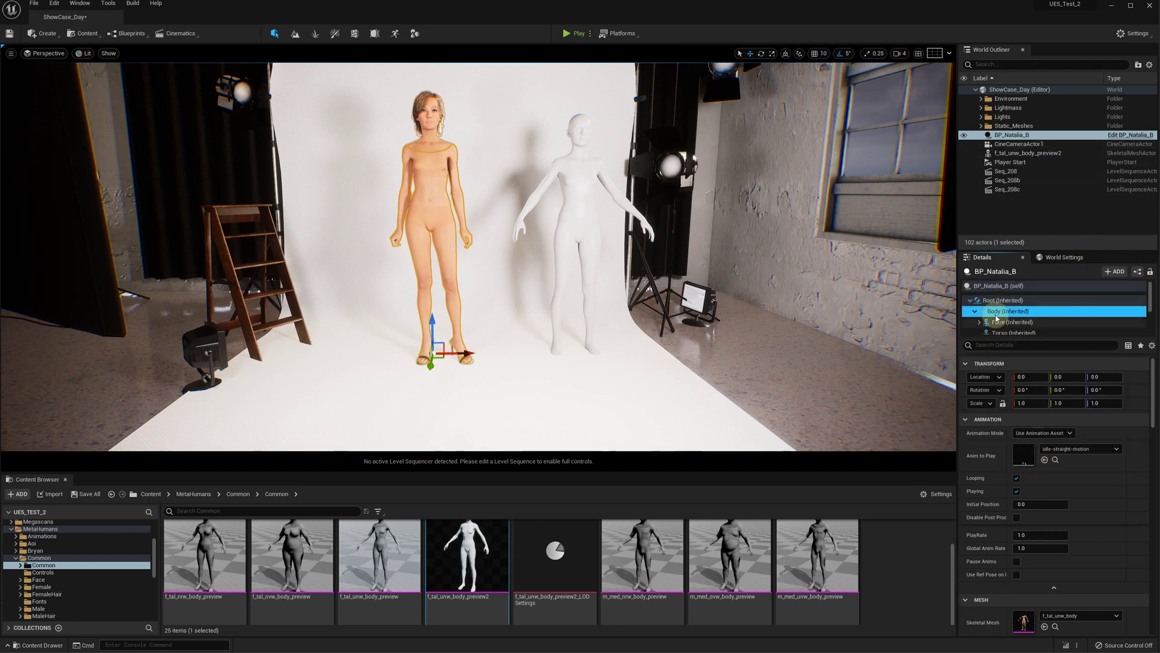
{"action": "scroll", "coordinate": [1050, 327], "scroll_direction": "down", "scroll_amount": 5}
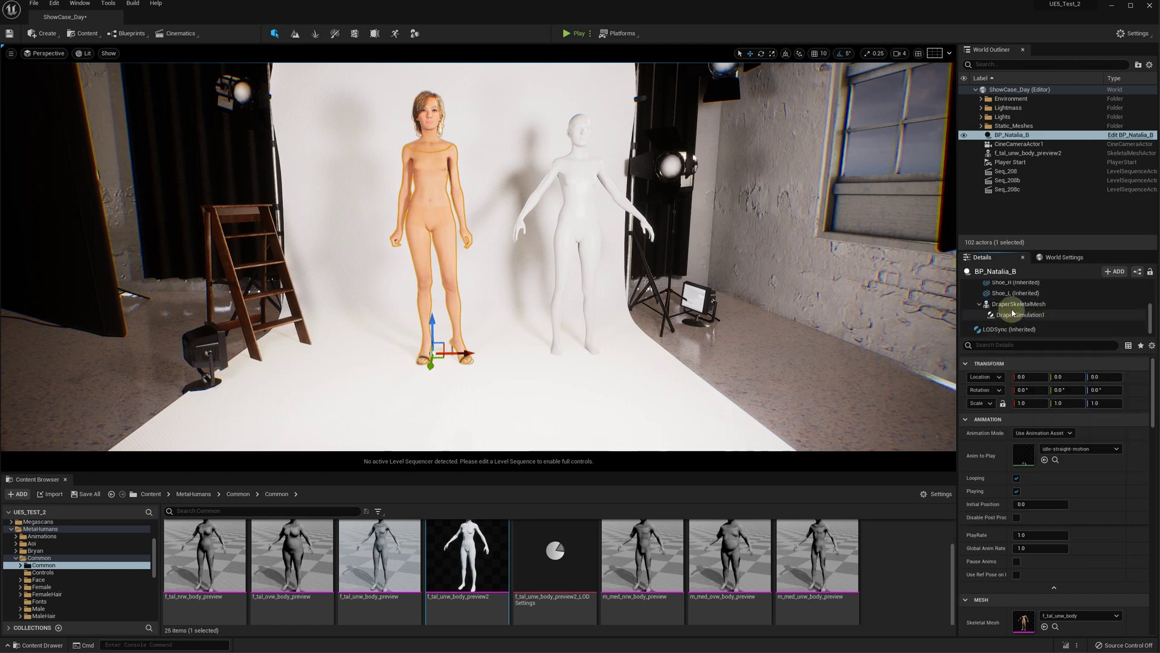
{"action": "left_click", "coordinate": [1013, 307]}
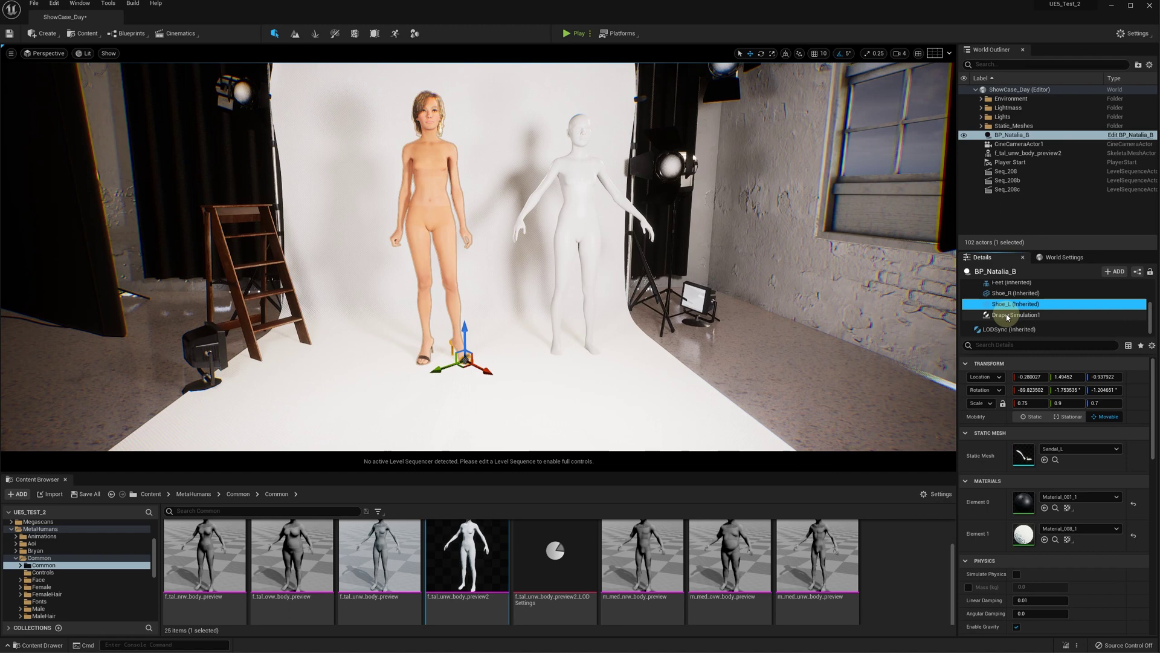
{"action": "scroll", "coordinate": [1078, 321], "scroll_direction": "up", "scroll_amount": 1}
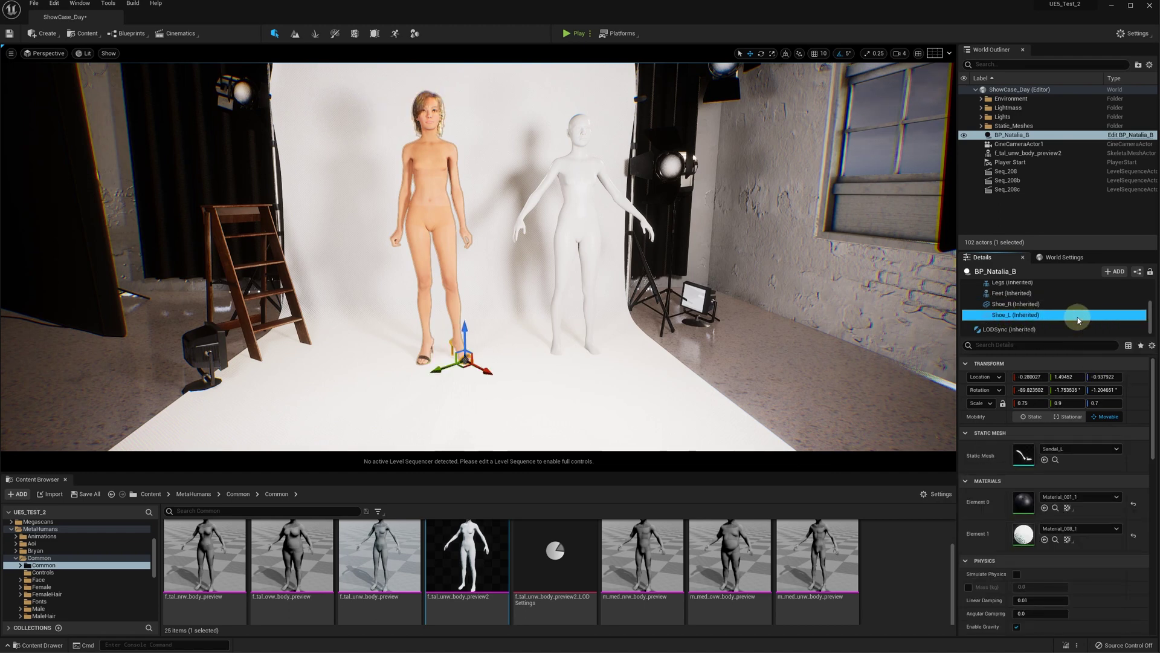
Step: Set BP_Natalia_B's DraperSimulation collider LOD to 1 and open the f_tal_unw_body_preview2 mesh
{"action": "left_click", "coordinate": [1064, 306]}
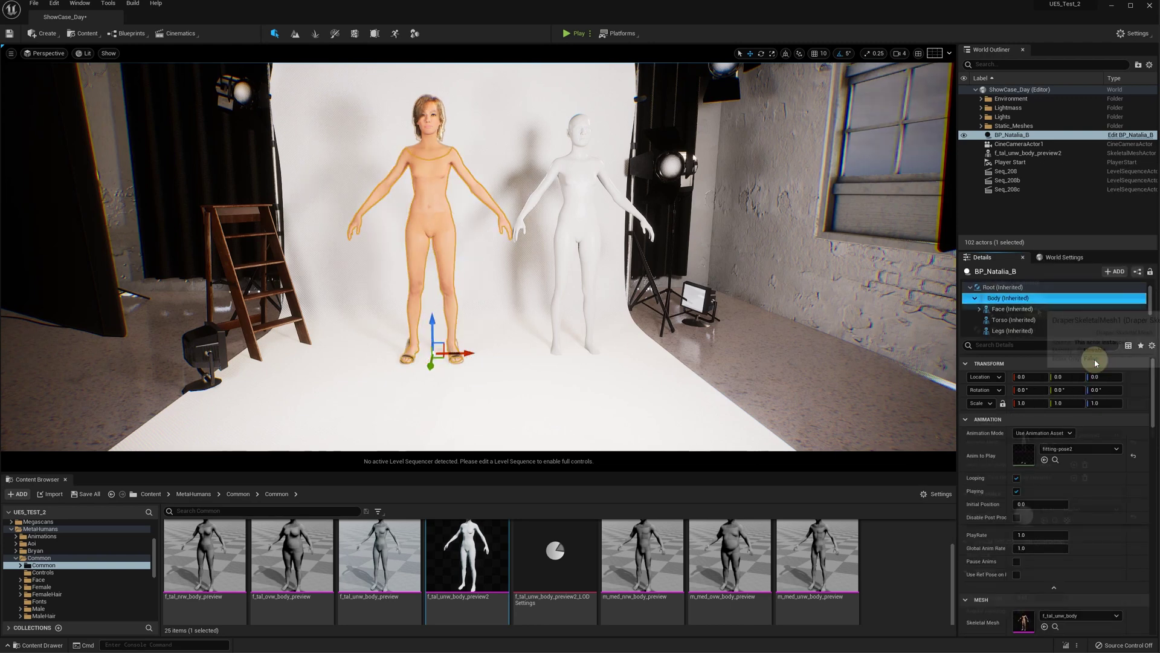
{"action": "left_click", "coordinate": [1019, 315]}
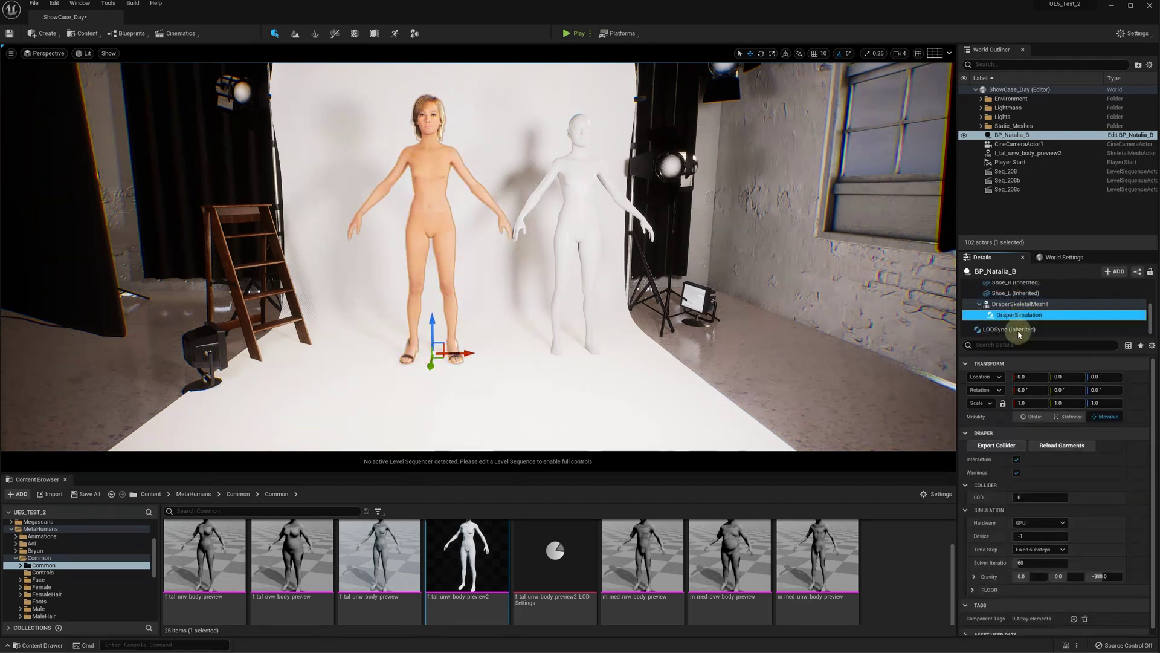
{"action": "left_click", "coordinate": [1029, 497]}
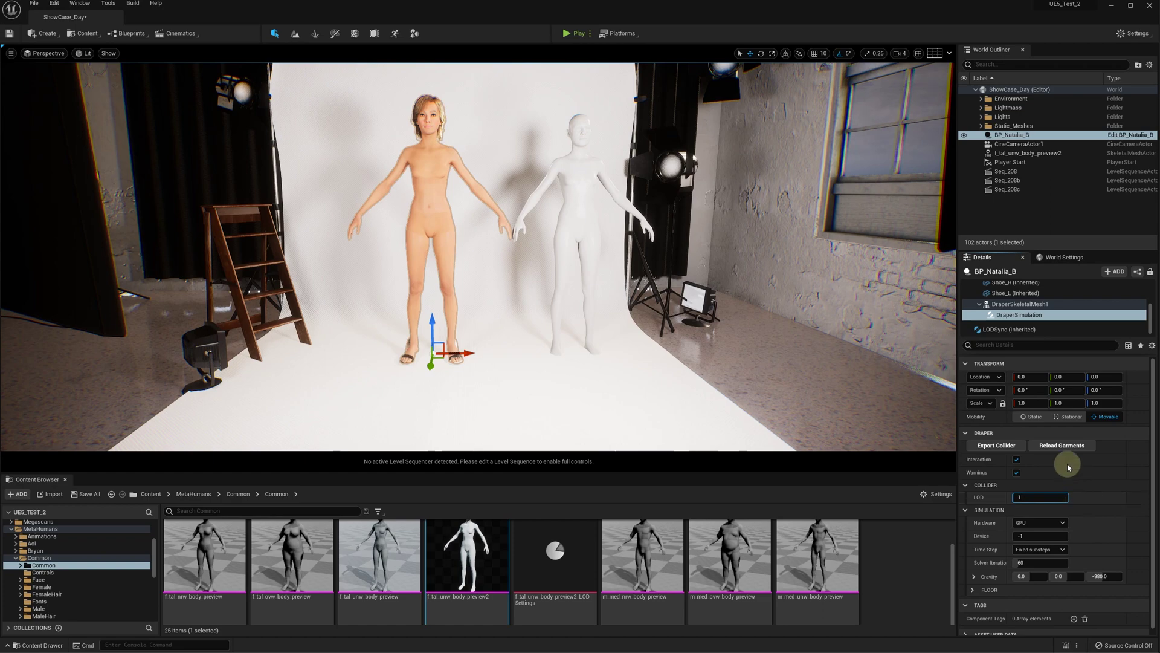
{"action": "left_click", "coordinate": [1028, 304]}
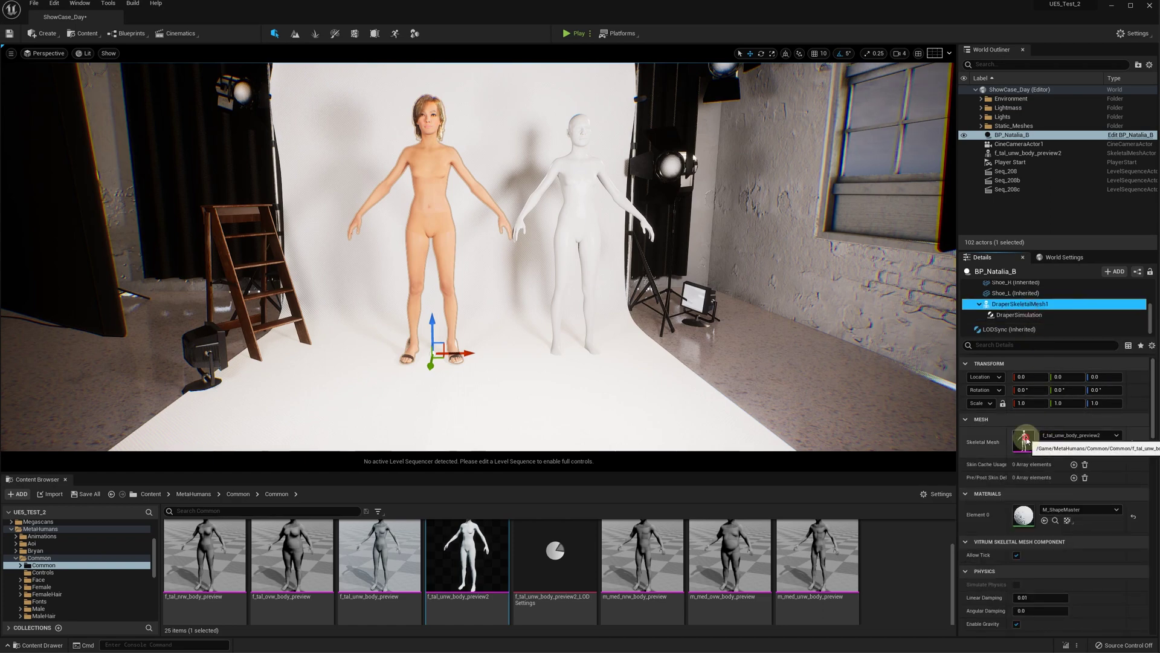
{"action": "double_click", "coordinate": [1025, 439]}
Step: Preview the f_tal_unw_body_preview2 mesh at LOD 0 and close the mesh editor
{"action": "left_click", "coordinate": [471, 77]}
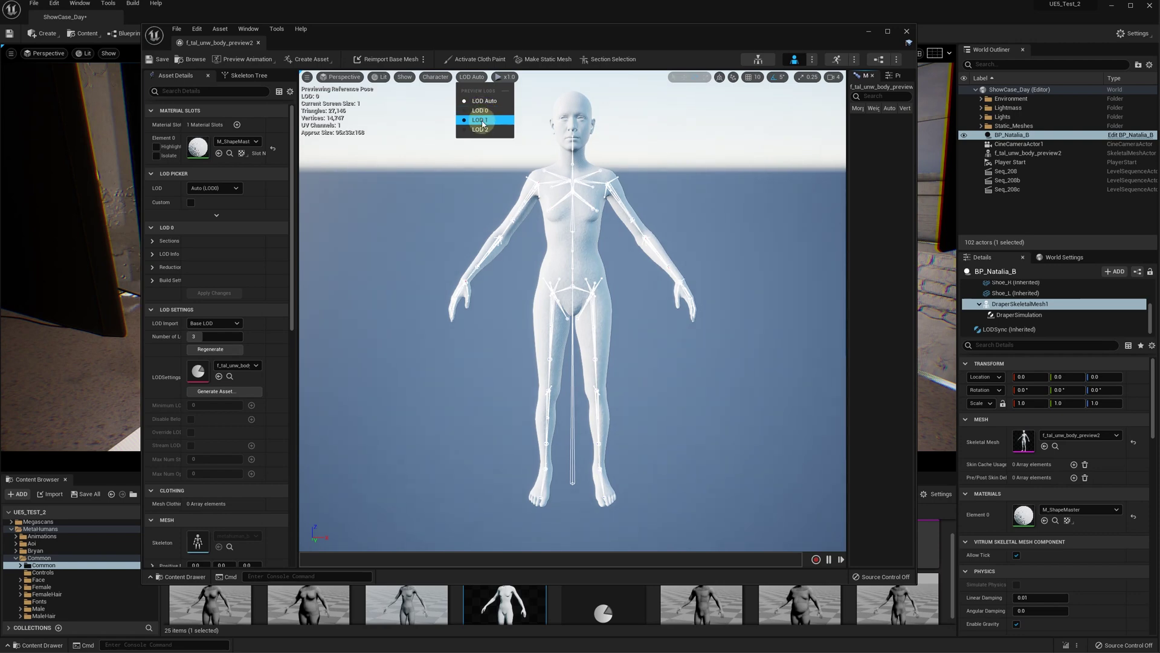
{"action": "left_click", "coordinate": [481, 111]}
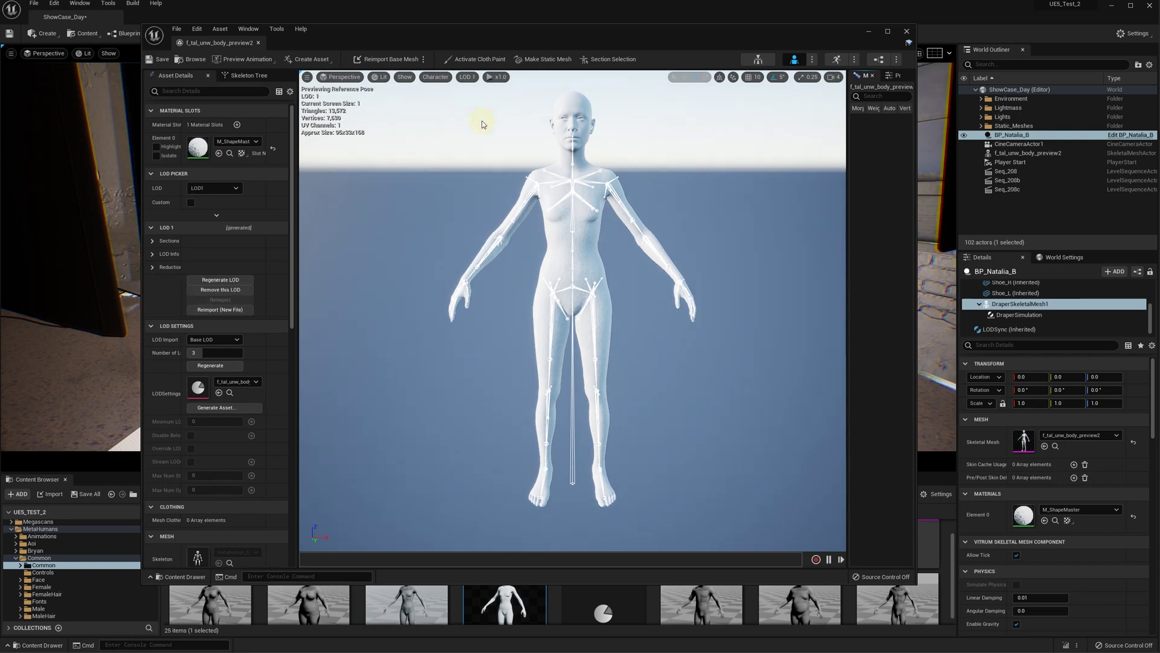
{"action": "left_click", "coordinate": [907, 31]}
Step: Set the Draper collider LOD to 1 on BP_Natalia_B and the white mannequin
{"action": "left_click", "coordinate": [1019, 315]}
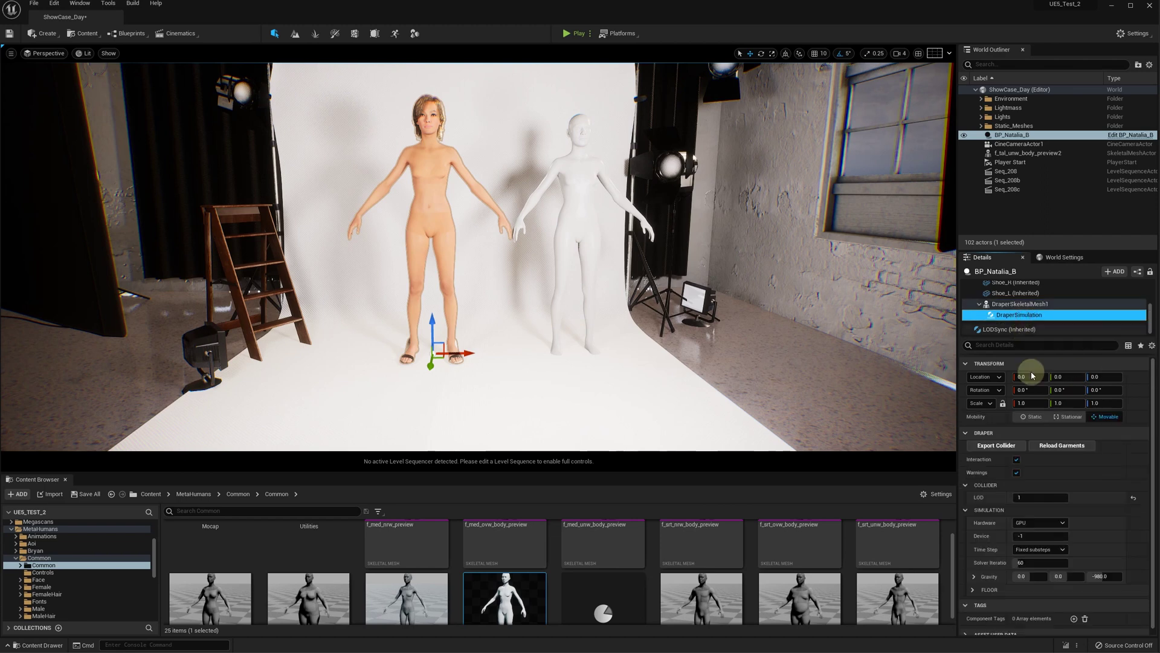
{"action": "left_click", "coordinate": [1032, 497]}
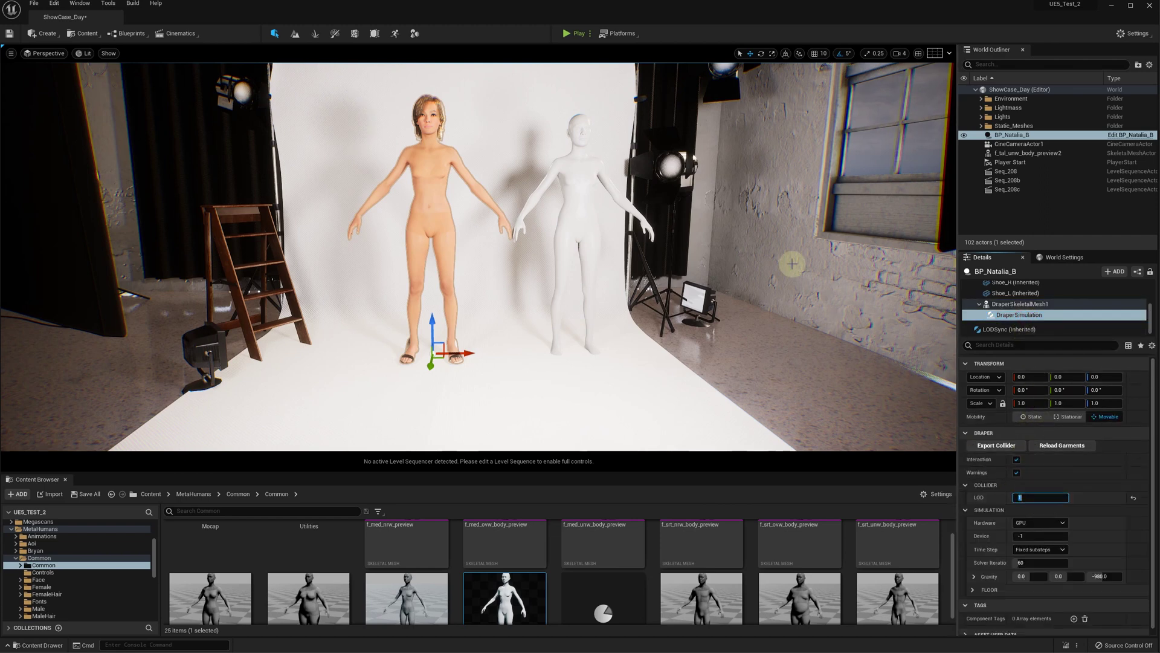
{"action": "left_click", "coordinate": [577, 200]}
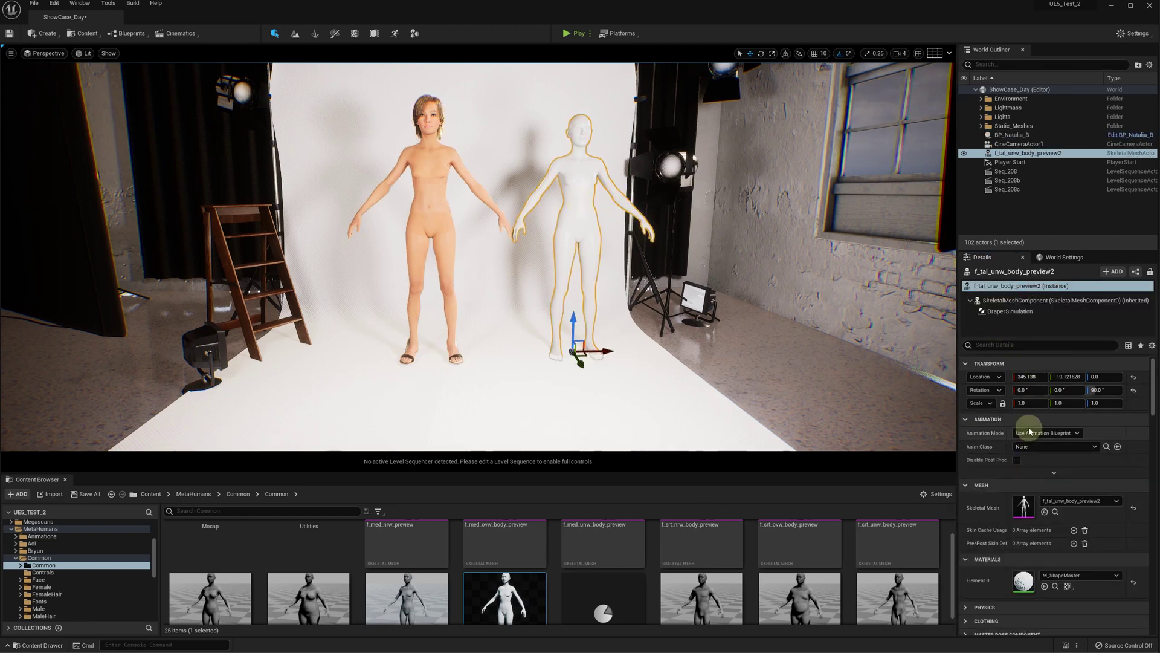
{"action": "left_click", "coordinate": [1012, 312]}
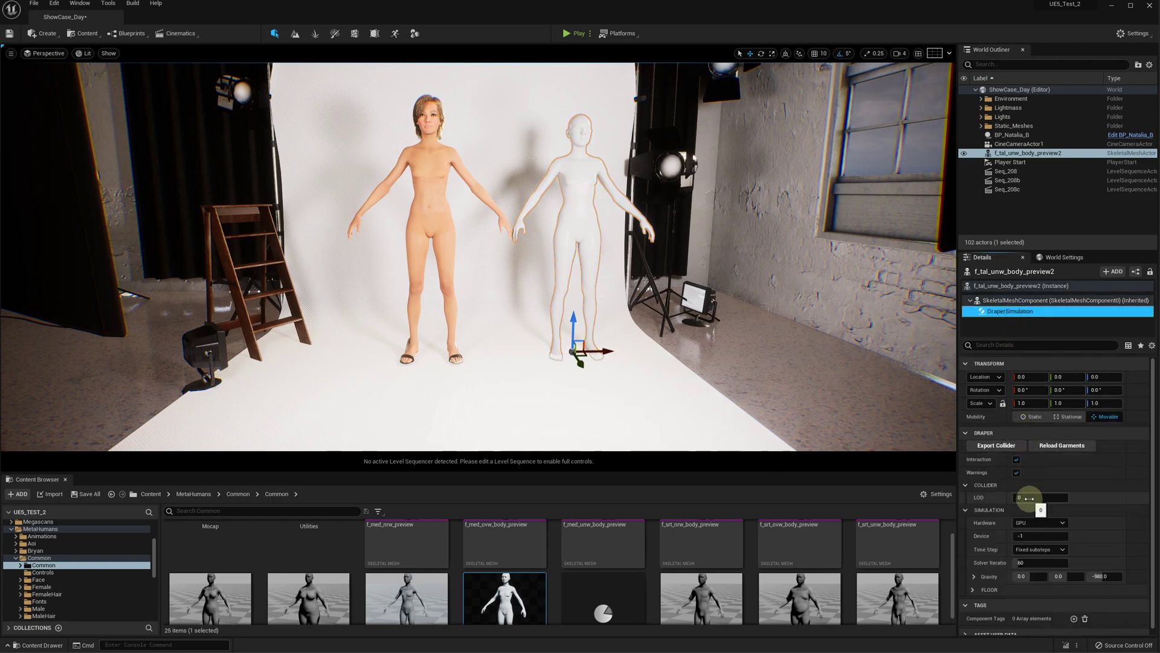
{"action": "left_click", "coordinate": [1039, 497]}
{"action": "type", "text": "1"}
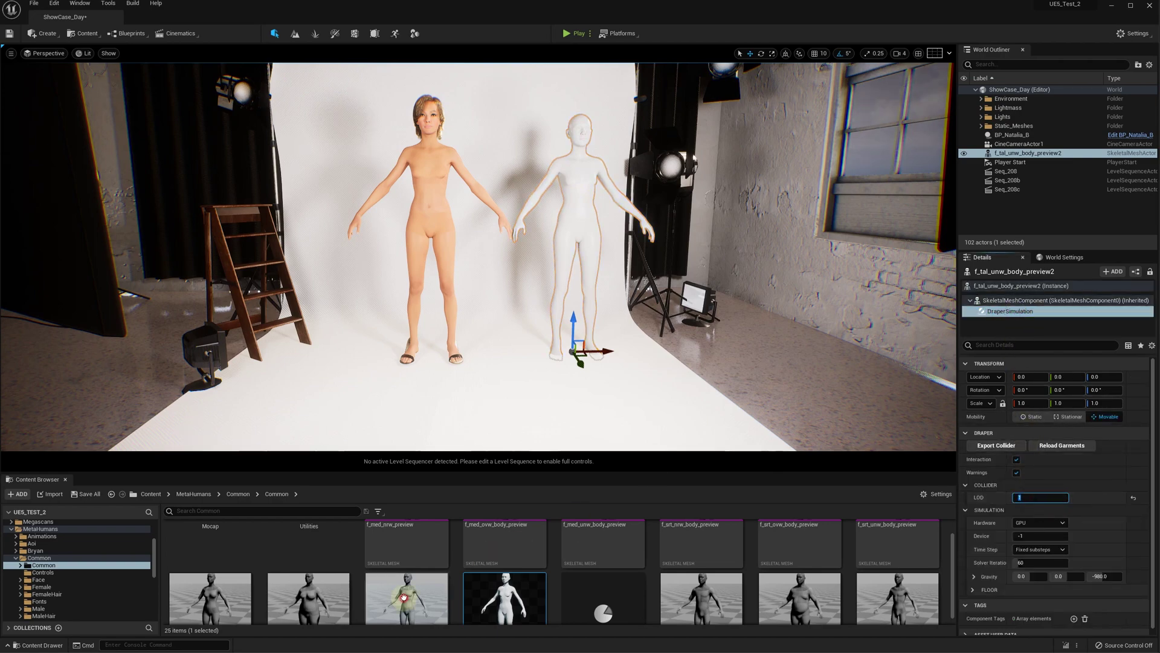
Step: Generate 3 LODs for the f_tal_unw_body_preview mesh and apply the changes
{"action": "double_click", "coordinate": [403, 597]}
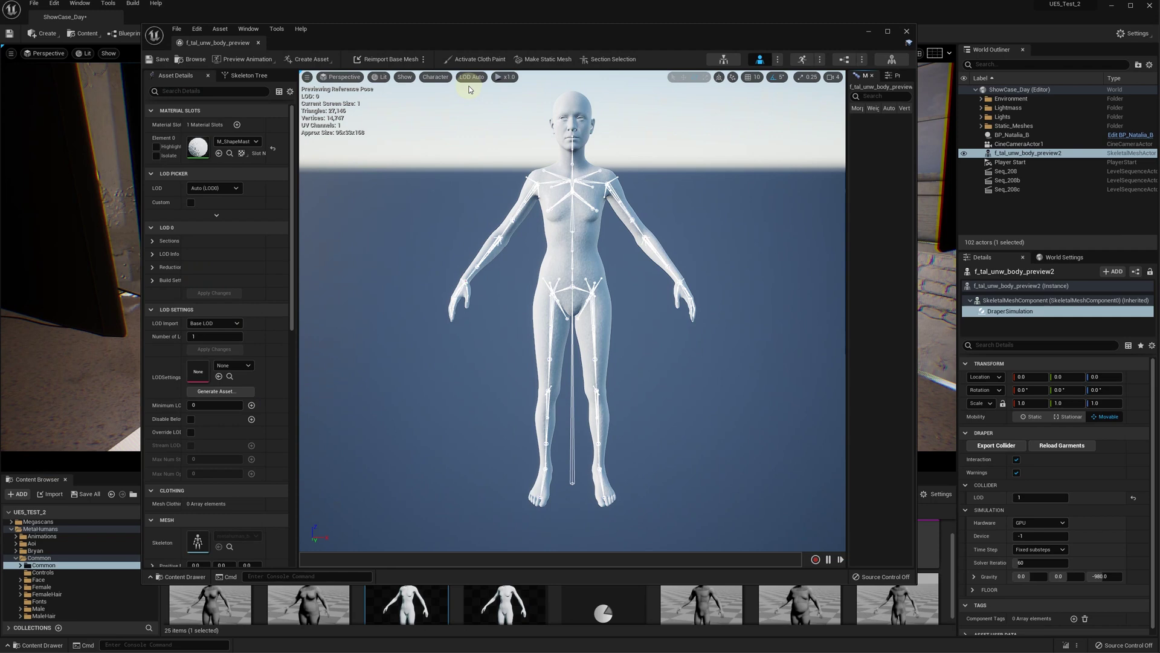
{"action": "left_click", "coordinate": [471, 78]}
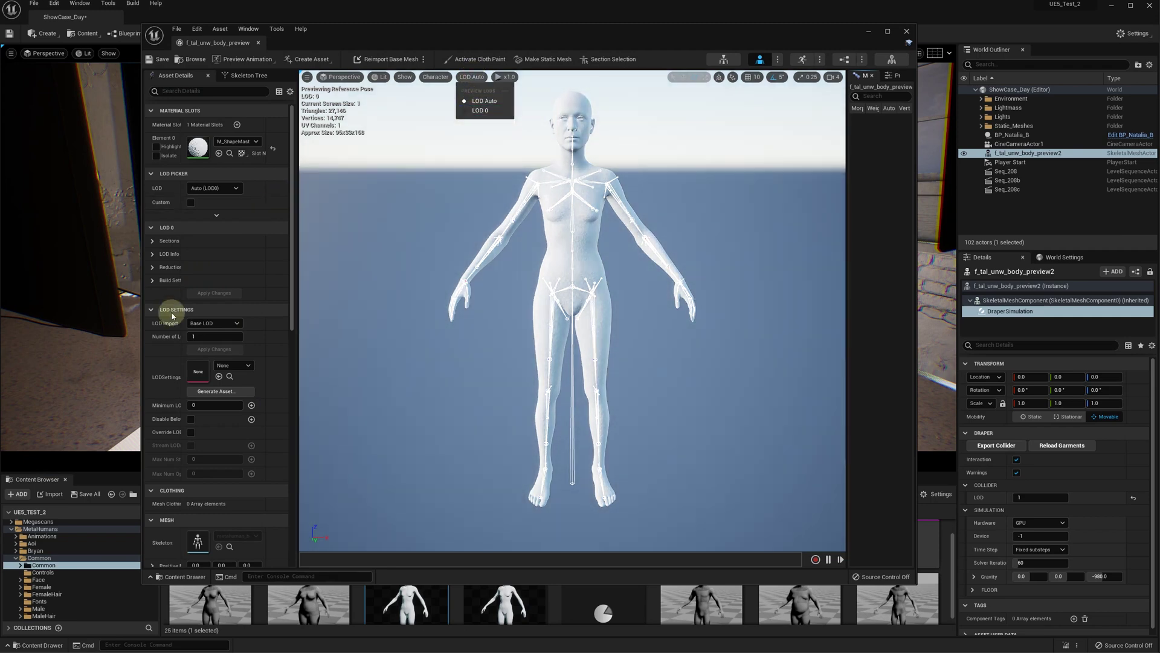
{"action": "left_click", "coordinate": [211, 336]}
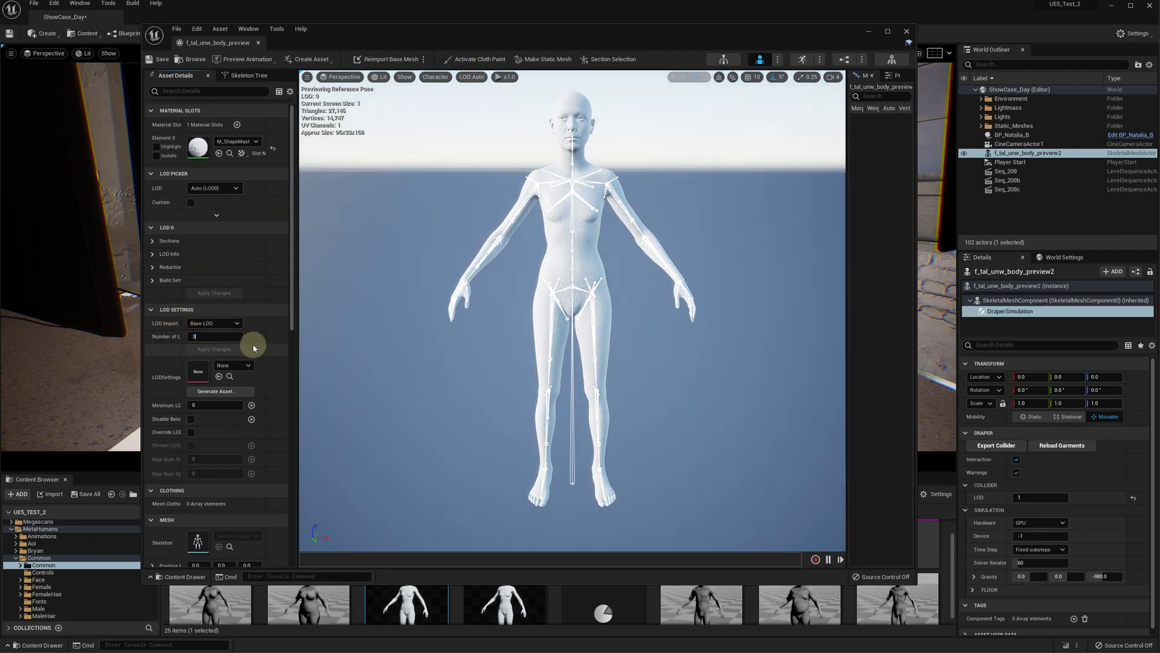
{"action": "key", "text": "Return"}
{"action": "left_click", "coordinate": [230, 349]}
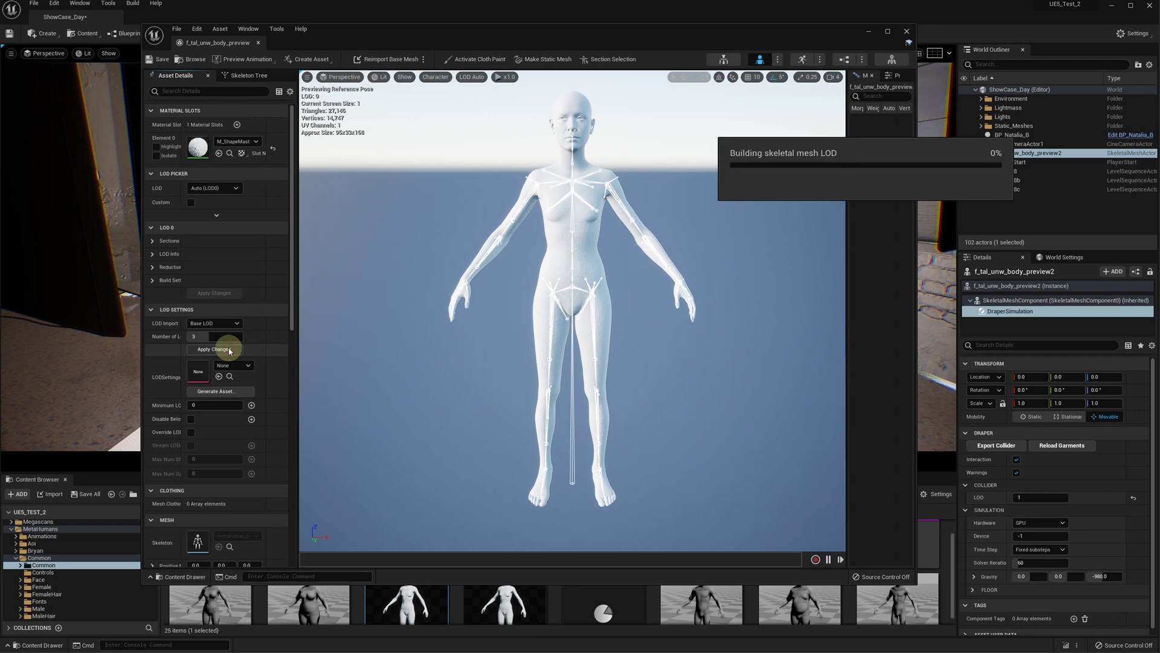
Step: Preview the mesh at LOD 1 and LOD 2, then close the mesh editor
{"action": "left_click", "coordinate": [471, 76]}
{"action": "left_click", "coordinate": [480, 117]}
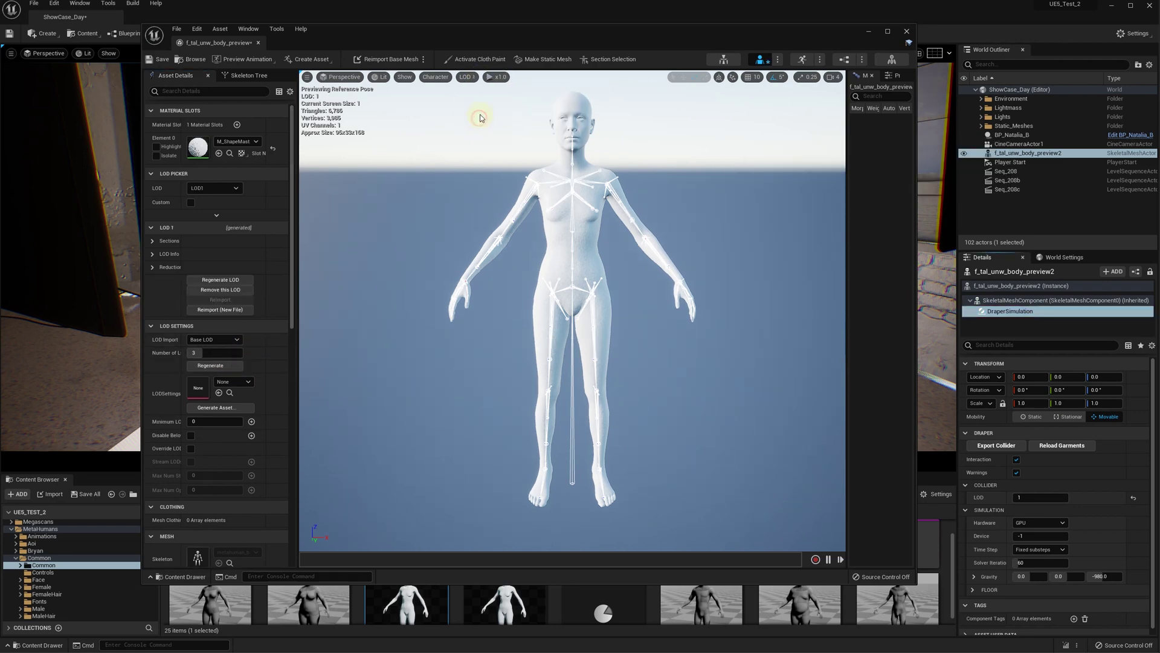
{"action": "left_click", "coordinate": [467, 77]}
{"action": "left_click", "coordinate": [476, 132]}
{"action": "left_click", "coordinate": [907, 31]}
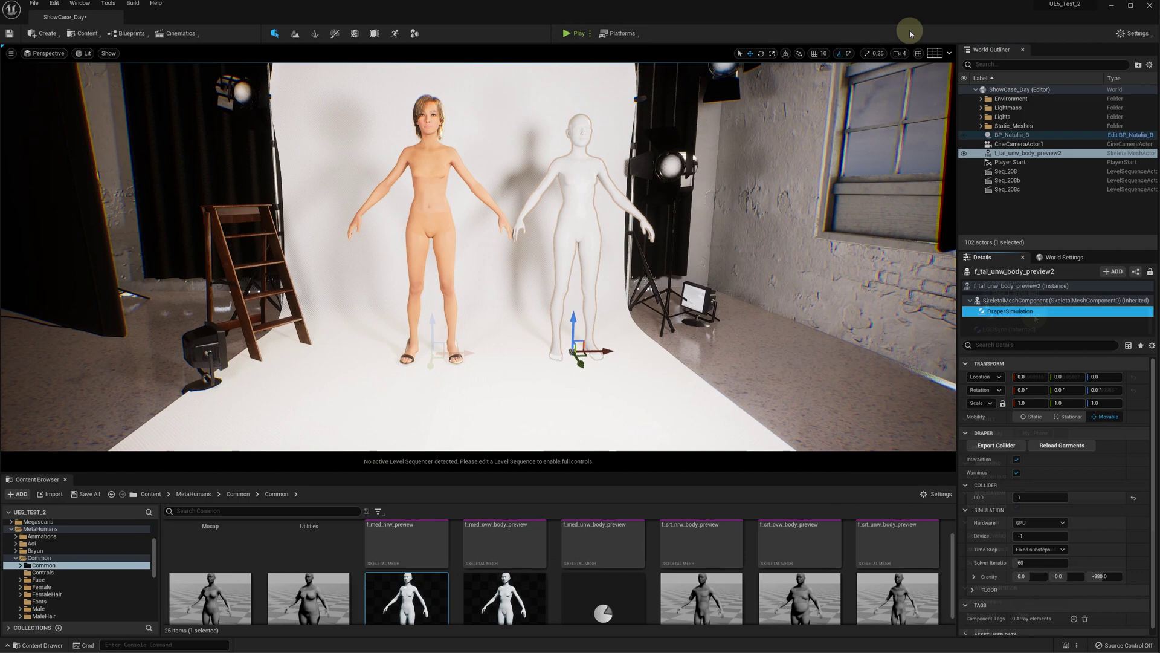
Step: Export BP_Natalia_B's collider as f_tall_unw_body_preview_fitting2_LOD1.obj, accepting the mesh warning
{"action": "left_click", "coordinate": [1023, 314]}
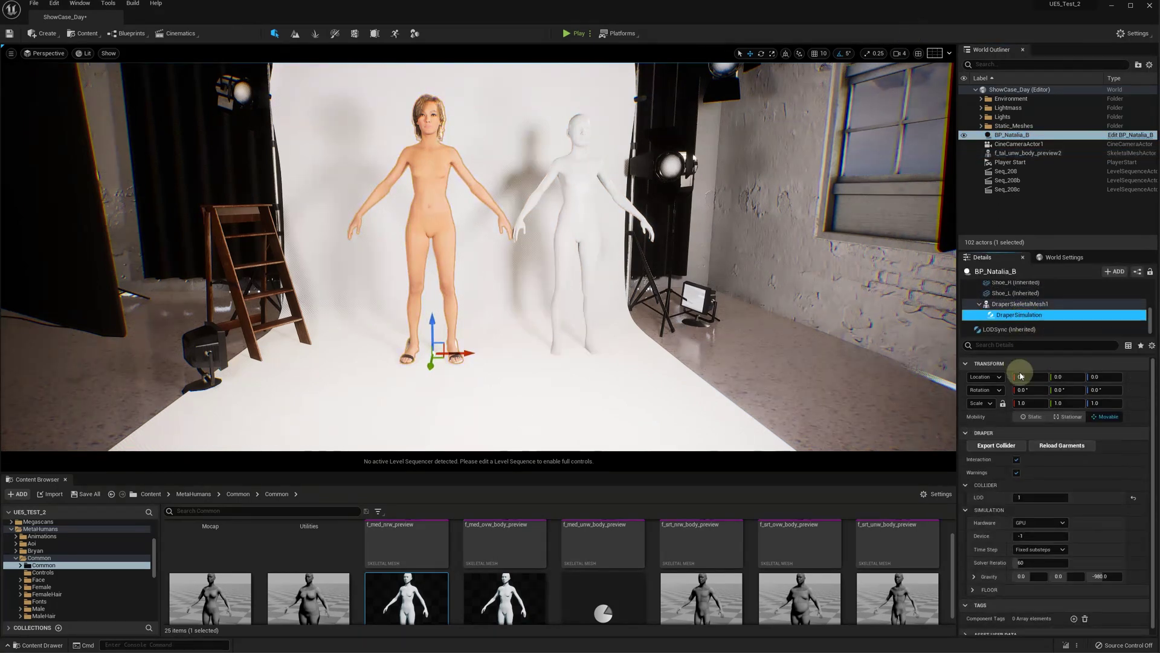
{"action": "left_click", "coordinate": [1003, 445]}
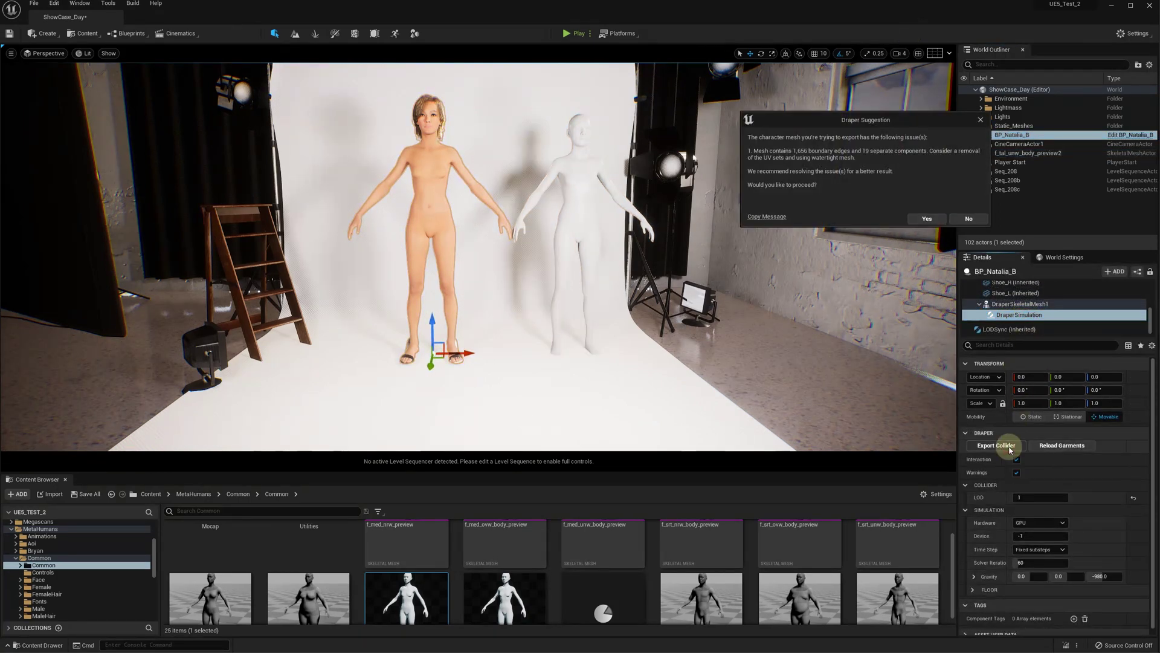
{"action": "left_click", "coordinate": [929, 219]}
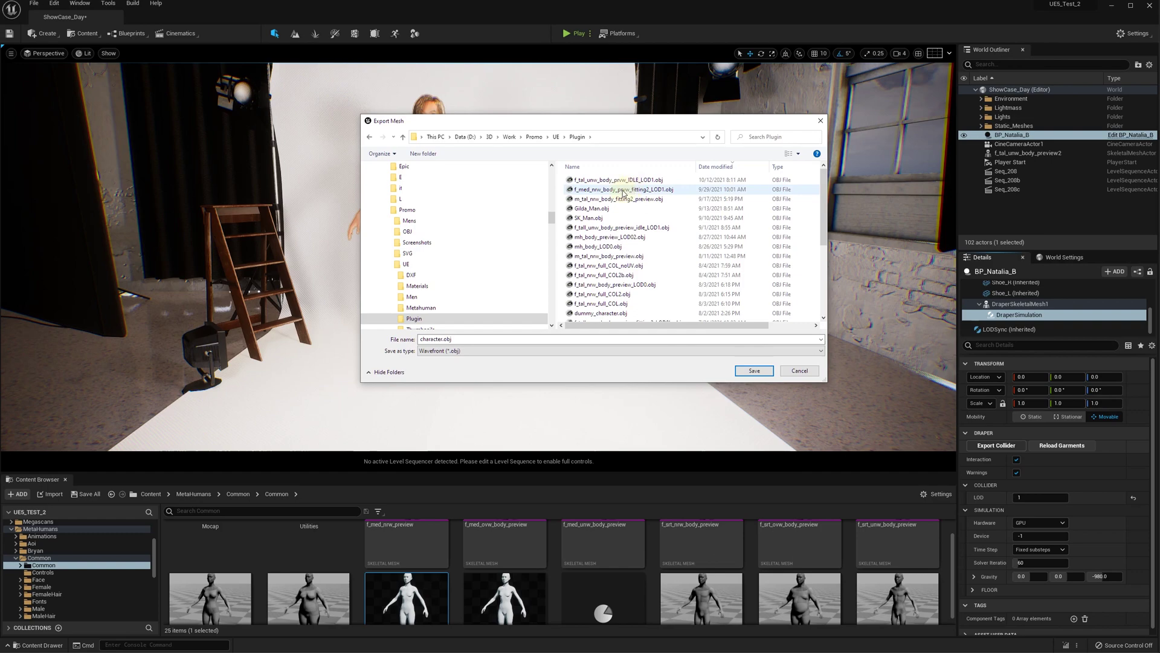
{"action": "scroll", "coordinate": [651, 260], "scroll_direction": "down", "scroll_amount": 5}
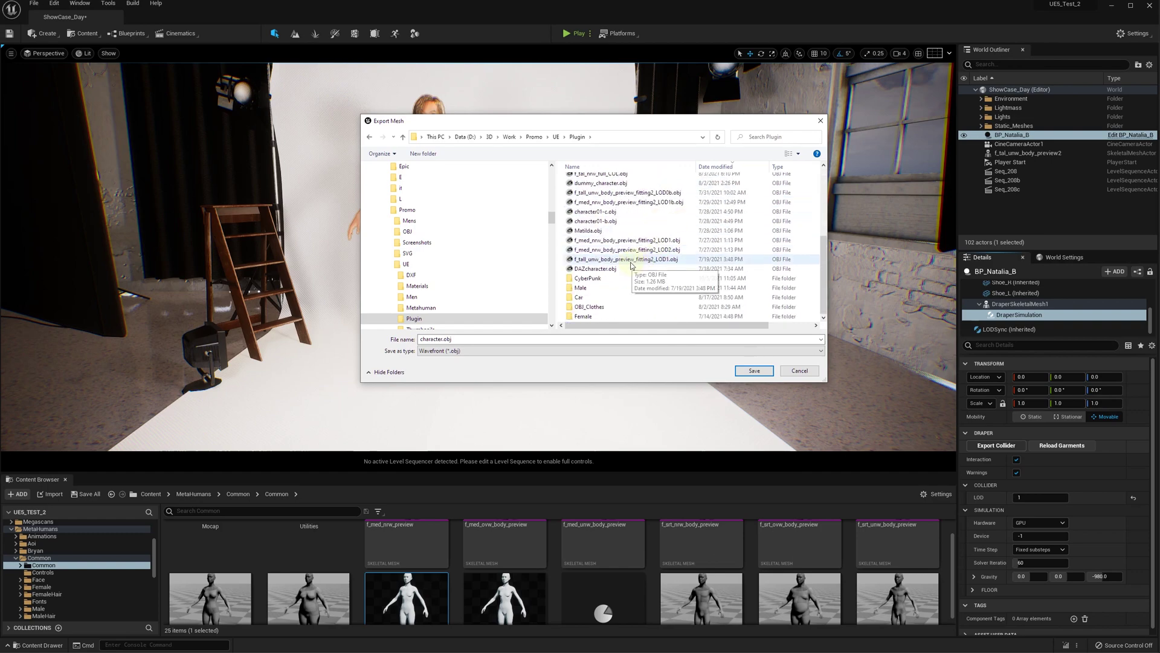
{"action": "left_click", "coordinate": [636, 260]}
{"action": "left_click", "coordinate": [754, 370]}
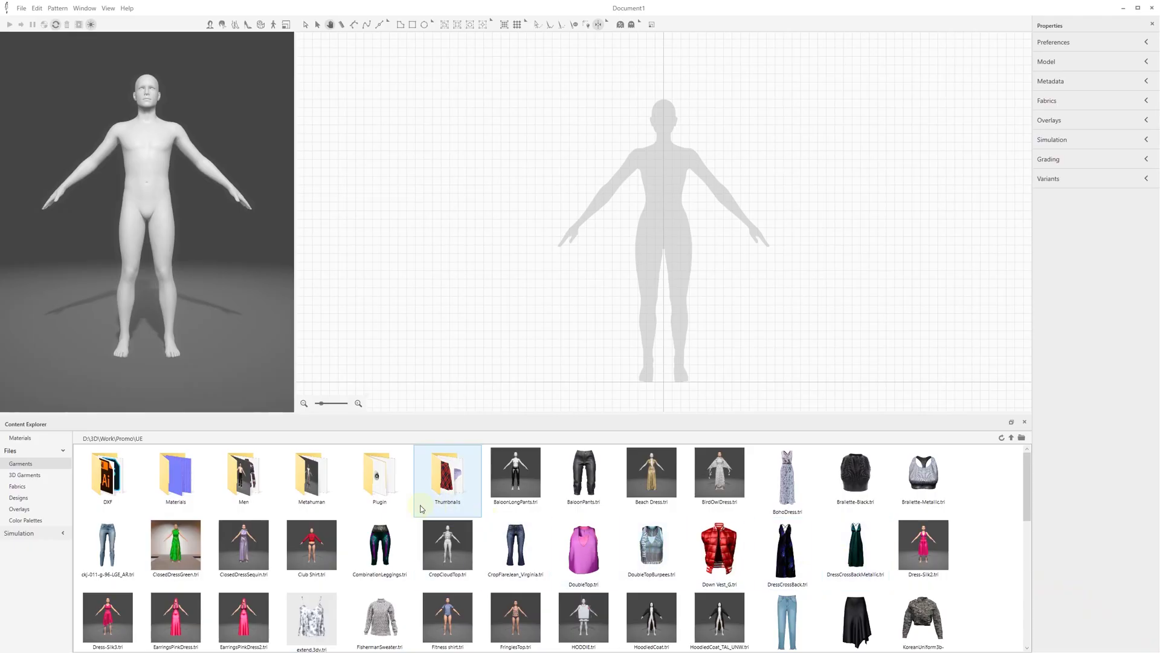
Step: Browse Plugin > Female > Dresses in Content Explorer and open Dress-Silk_MH
{"action": "double_click", "coordinate": [380, 491]}
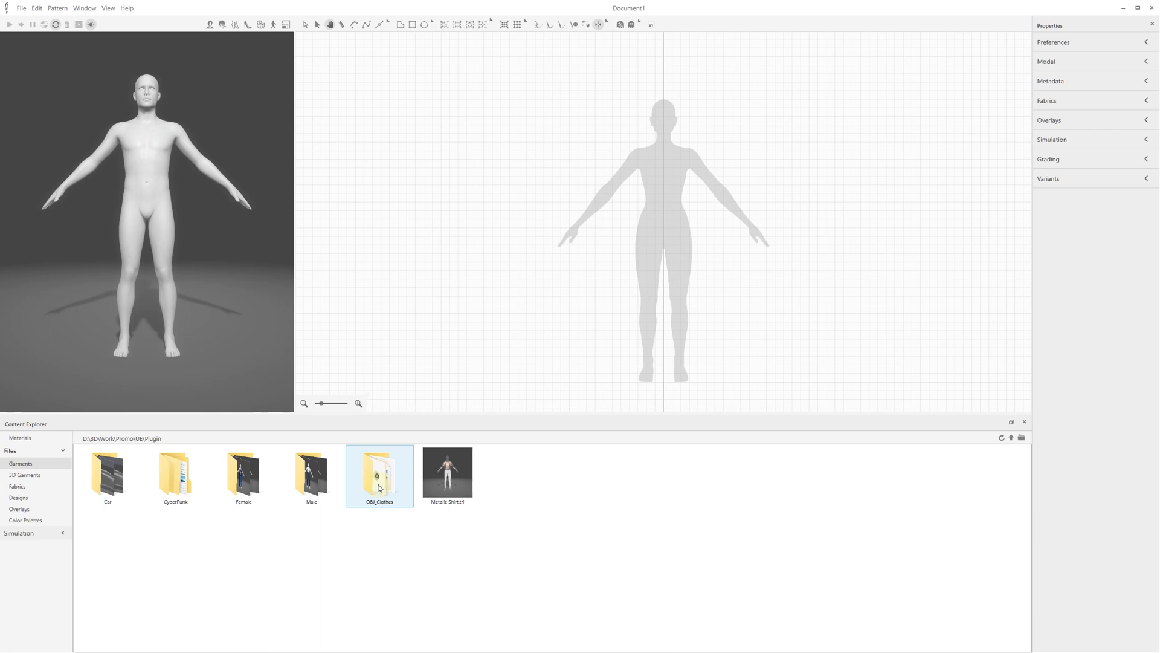
{"action": "double_click", "coordinate": [245, 476]}
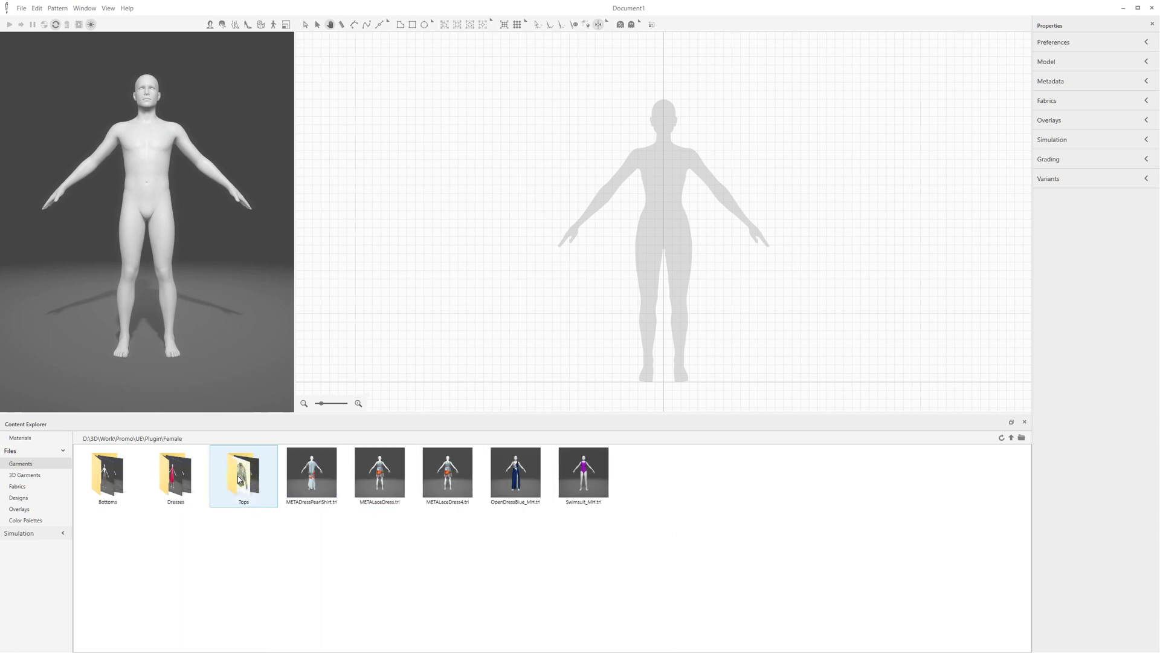
{"action": "double_click", "coordinate": [182, 482]}
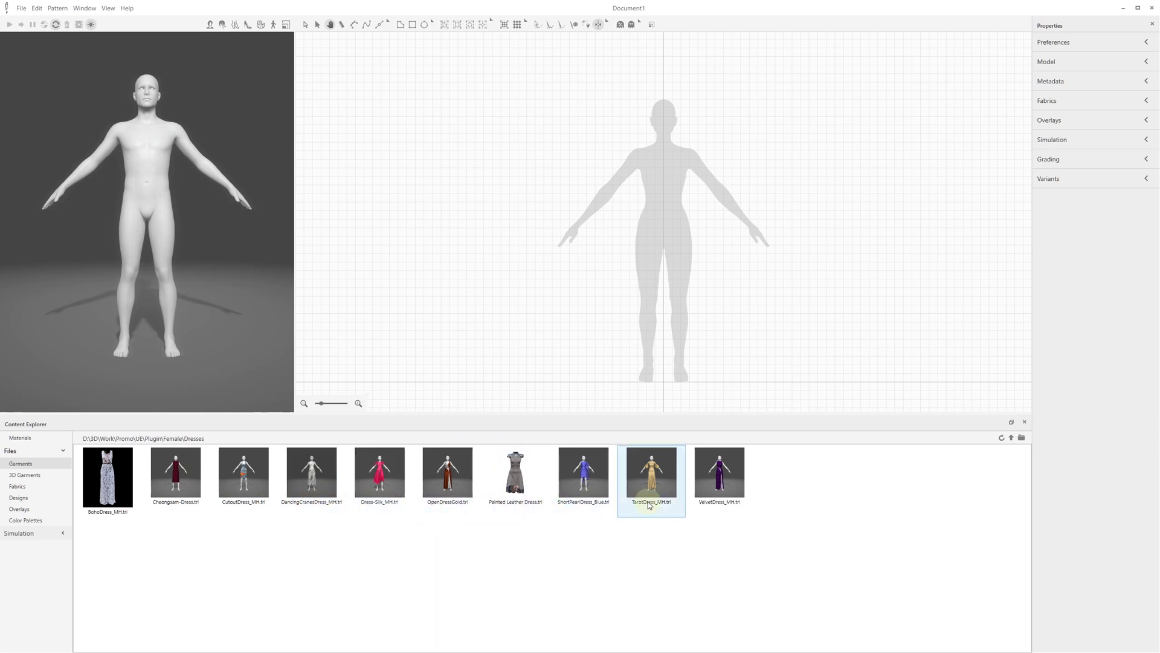
{"action": "double_click", "coordinate": [381, 470]}
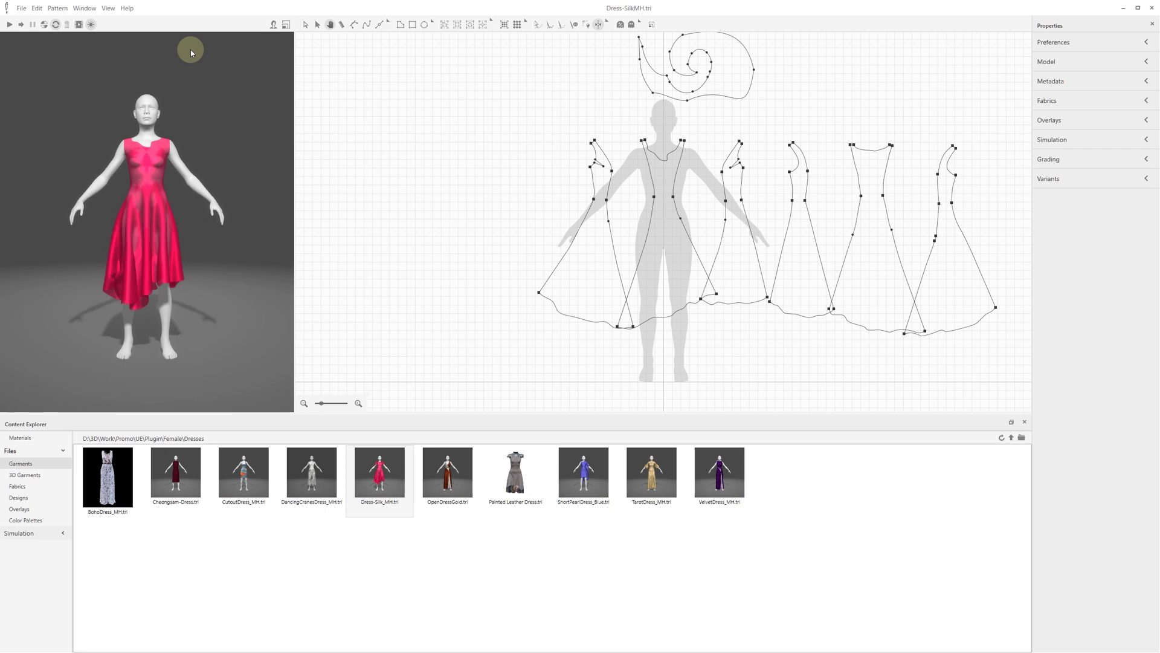
Step: Import the exported fitting2 LOD1 body OBJ as the new avatar
{"action": "left_click", "coordinate": [21, 9]}
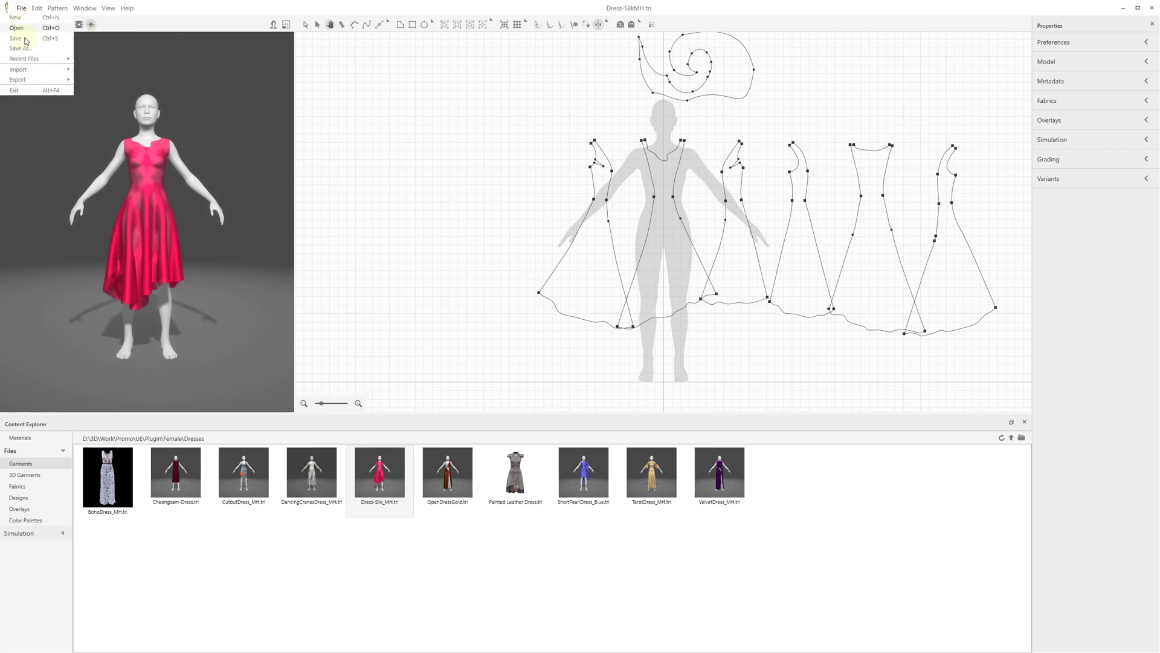
{"action": "mouse_move", "coordinate": [39, 69]}
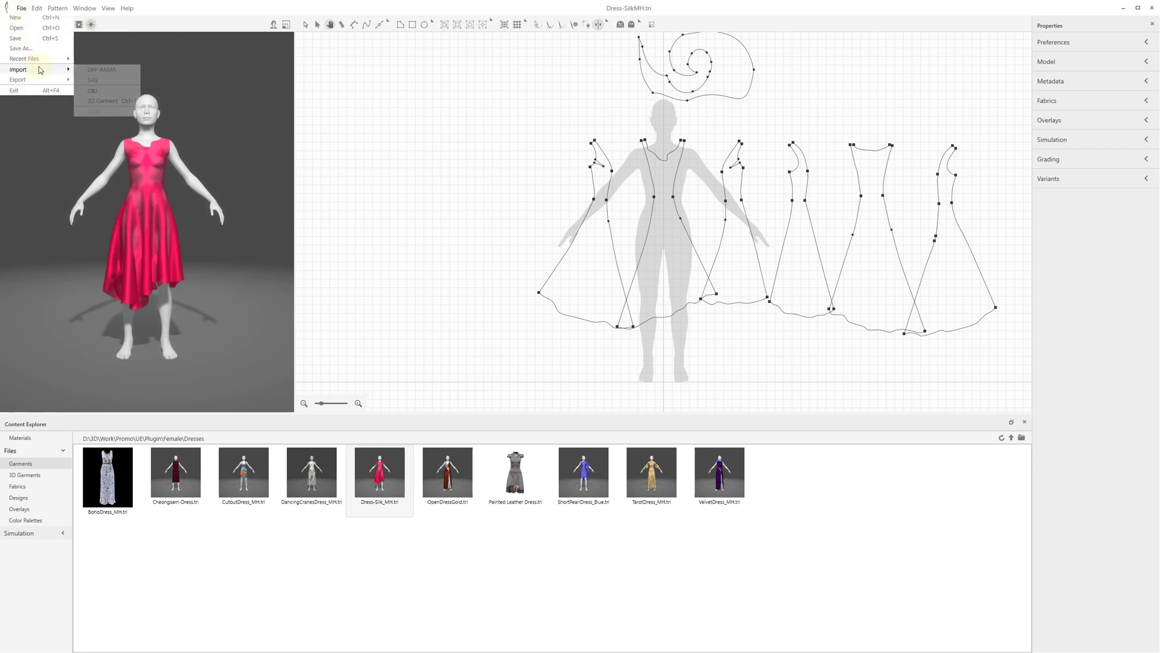
{"action": "left_click", "coordinate": [105, 90]}
{"action": "left_click", "coordinate": [272, 65]}
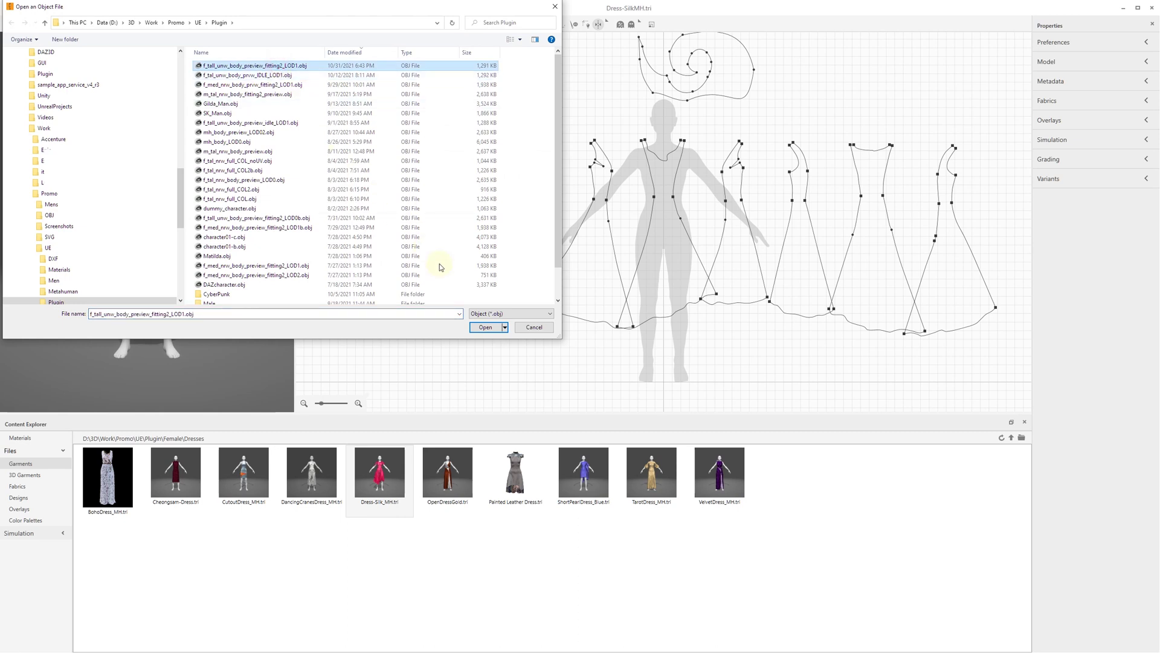
{"action": "left_click", "coordinate": [486, 327]}
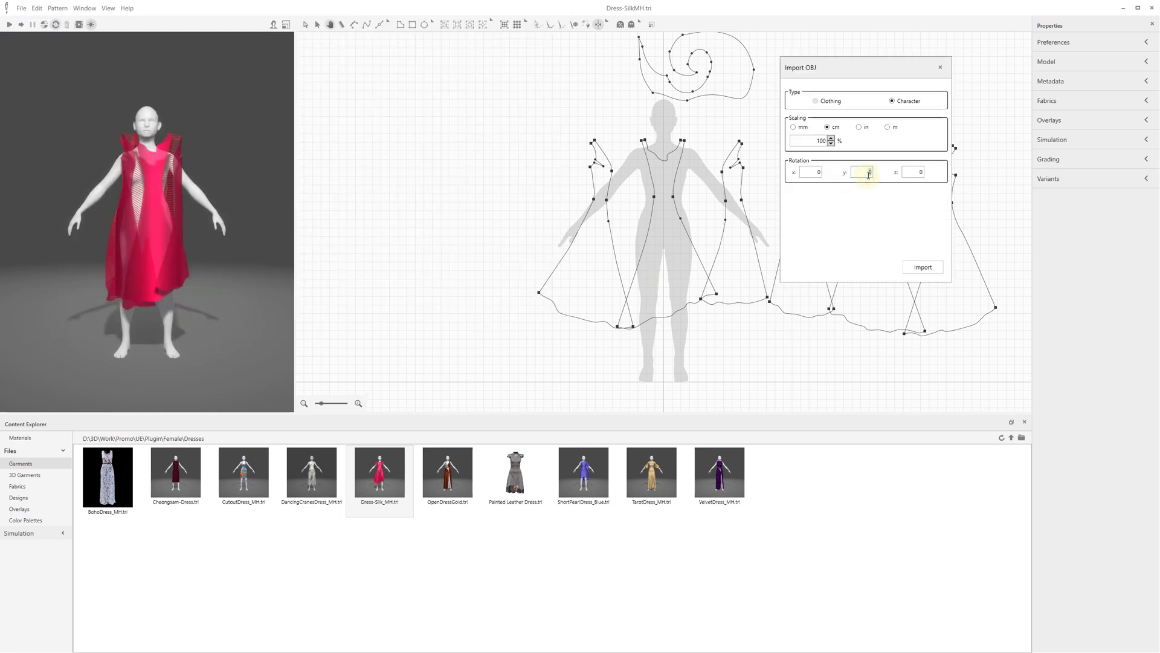
{"action": "key", "text": "Return"}
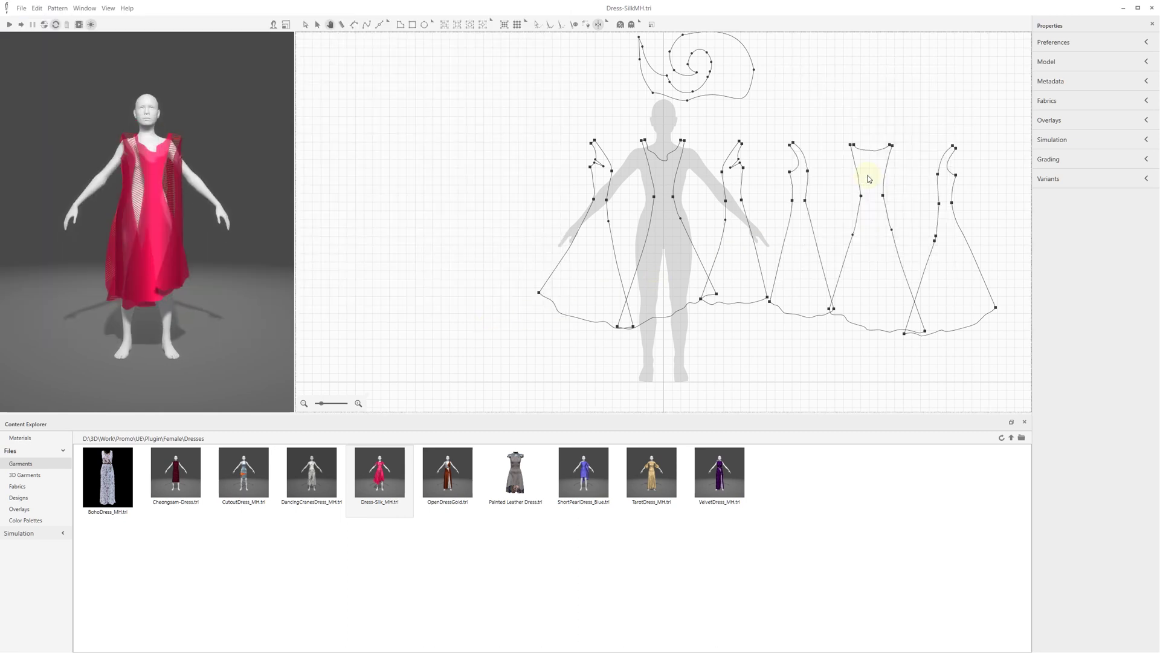
Step: Simulate the silk dress and pull its skirt to test how the fabric drapes
{"action": "left_click", "coordinate": [156, 219]}
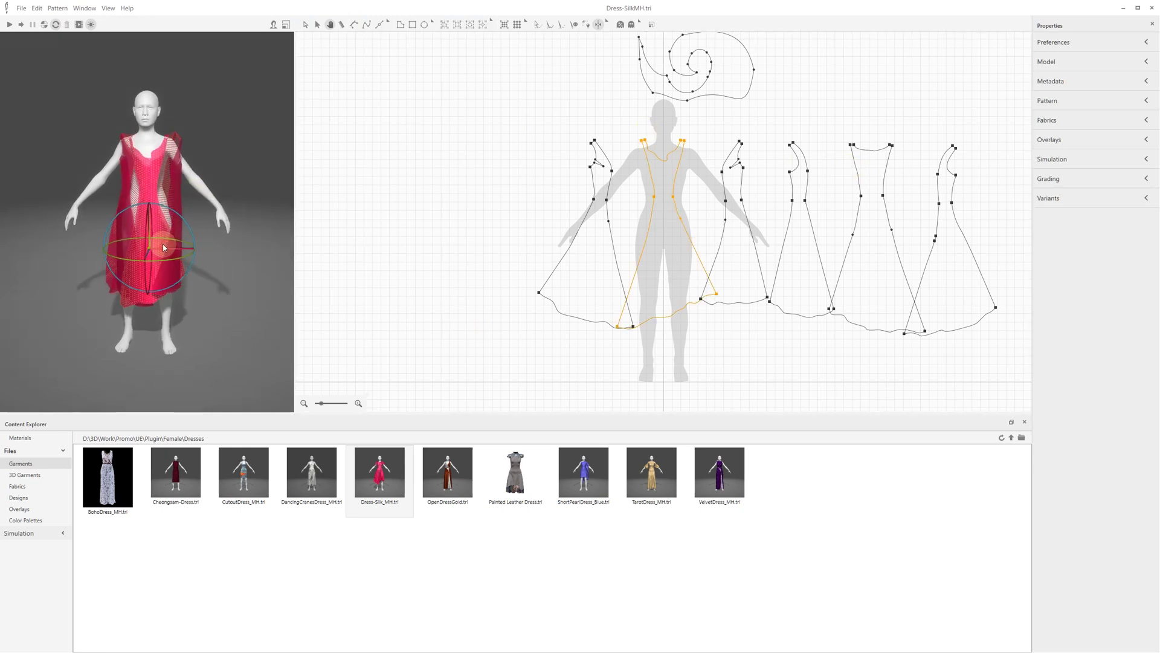
{"action": "mouse_move", "coordinate": [229, 187]}
{"action": "right_mouse_down"}
{"action": "mouse_move", "coordinate": [192, 186]}
{"action": "mouse_move", "coordinate": [234, 185]}
{"action": "right_mouse_up"}
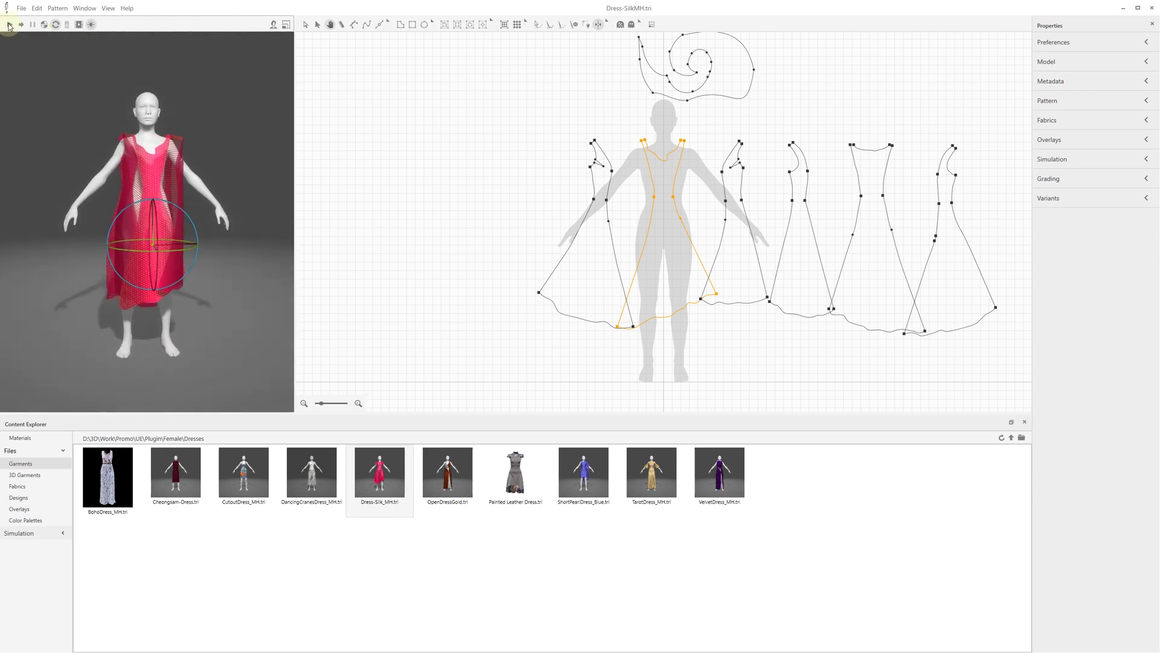
{"action": "left_click", "coordinate": [9, 25]}
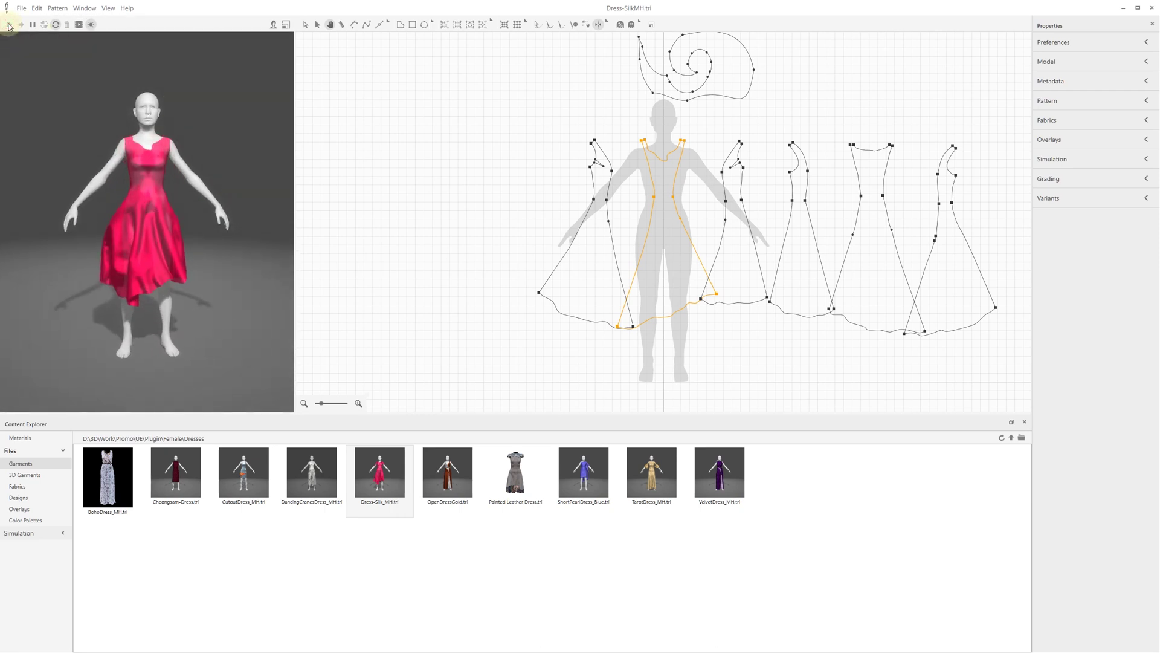
{"action": "left_click_drag", "start_coordinate": [136, 293], "coordinate": [79, 278]}
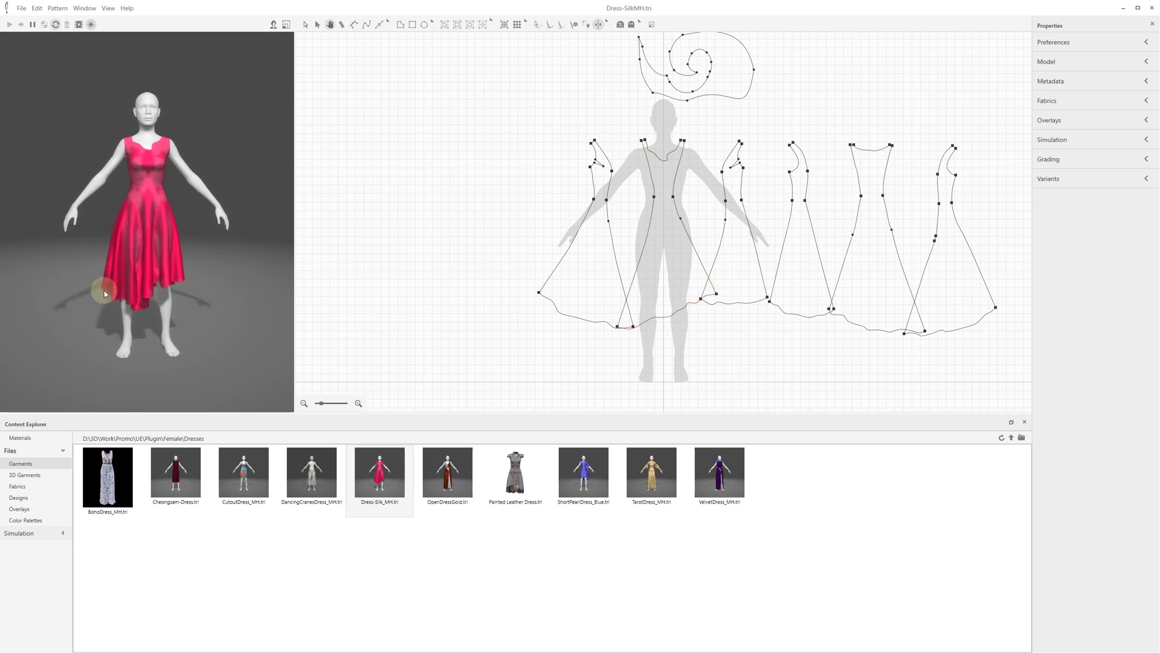
{"action": "left_click_drag", "start_coordinate": [167, 308], "coordinate": [189, 293]}
Step: Reset the 3D Draper view and export Dress-Silk_MH as a 3D garment named plugin-metahuman-womens-silkdressmh
{"action": "left_click", "coordinate": [56, 25]}
{"action": "left_click", "coordinate": [22, 9]}
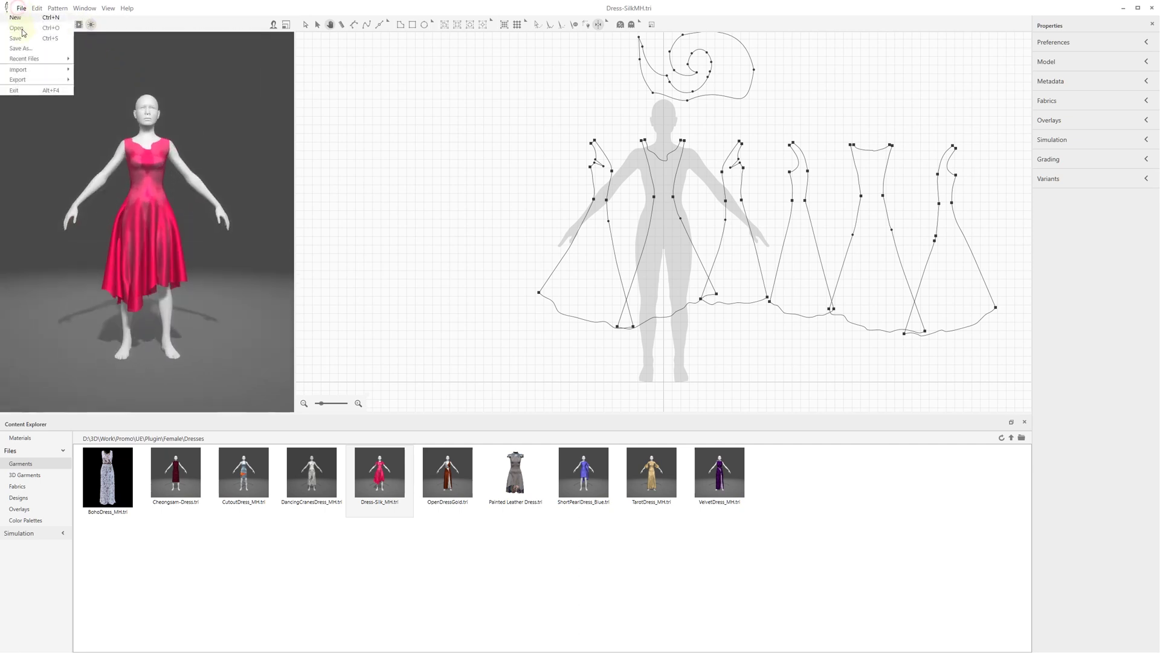
{"action": "mouse_move", "coordinate": [35, 80]}
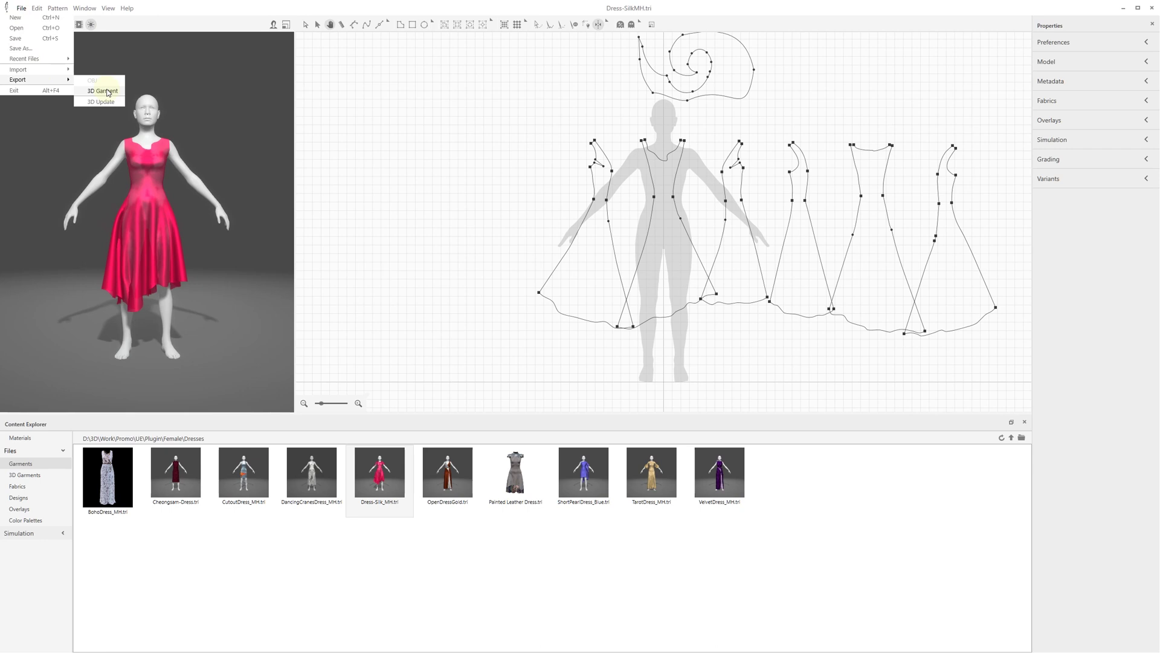
{"action": "left_click", "coordinate": [109, 92]}
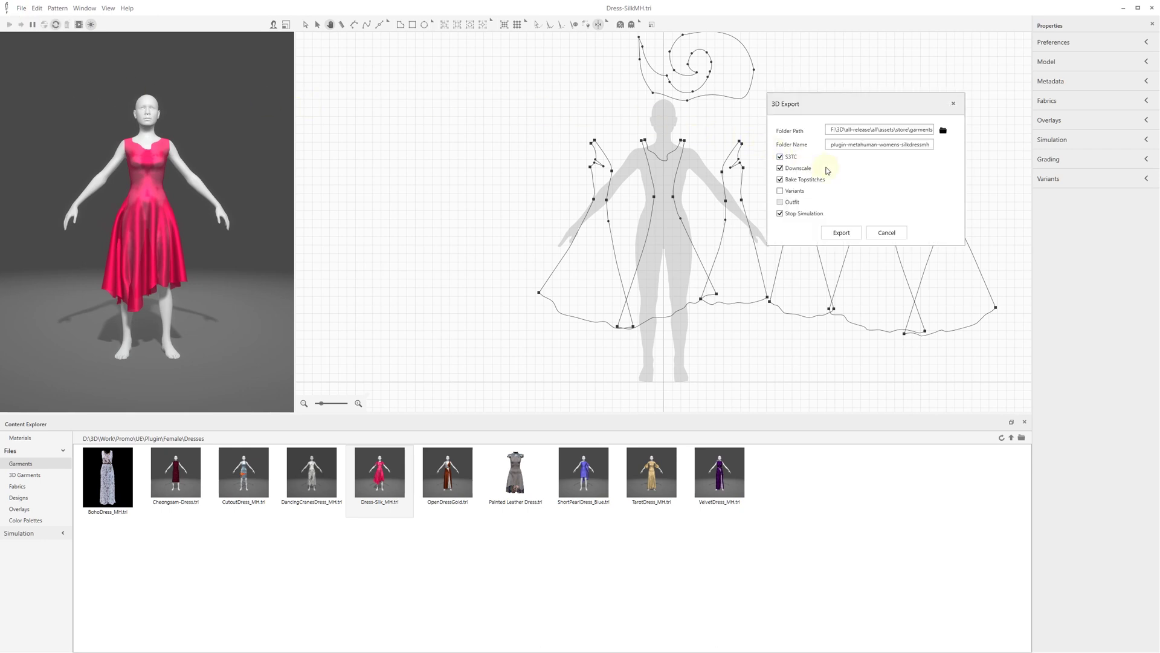
{"action": "left_click", "coordinate": [851, 232]}
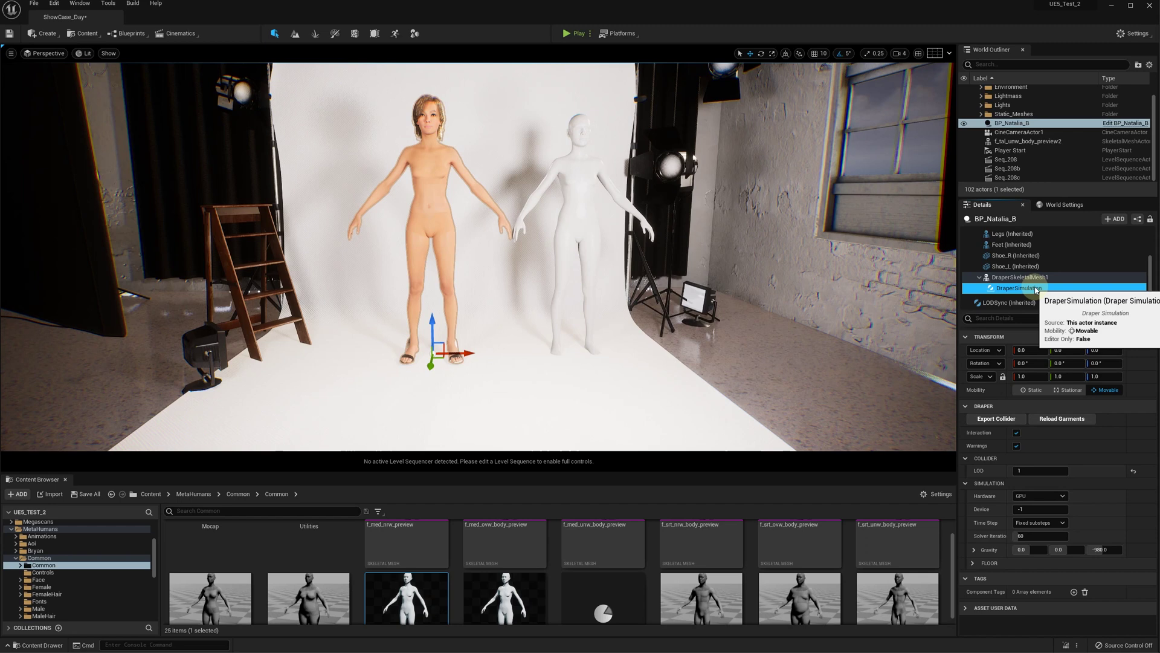
Step: Add a Draper Garment component named Dress to BP_Natalia_B, loading the plugin-metahuman-womens-silkdressmh folder
{"action": "left_click", "coordinate": [1111, 220]}
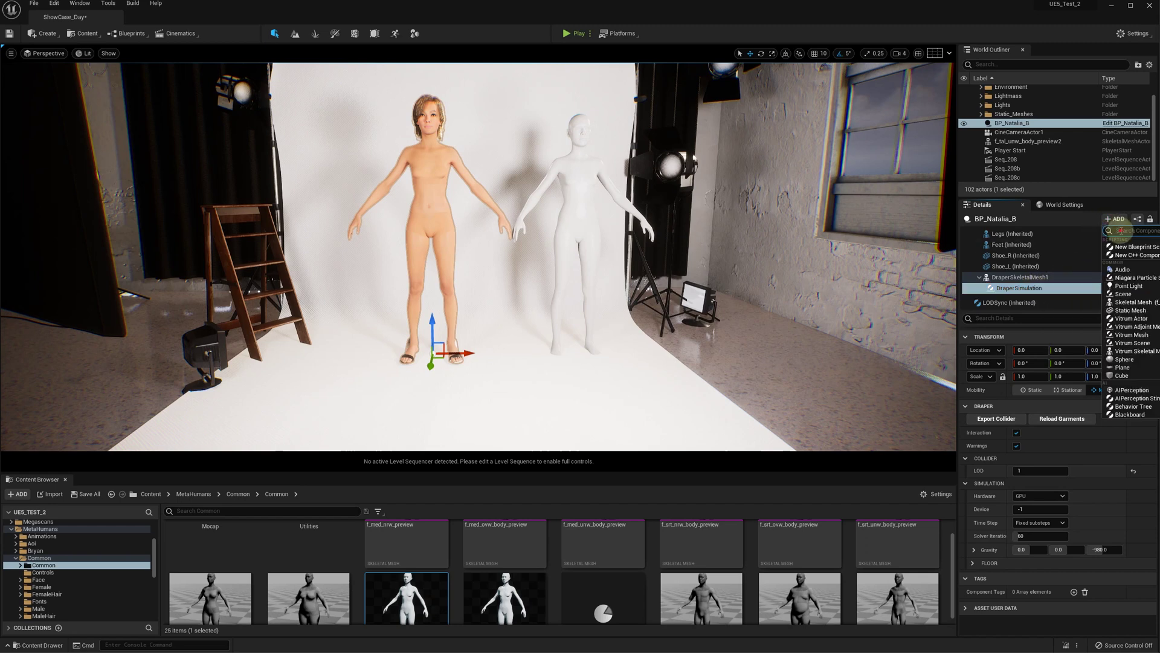
{"action": "type", "text": "draper"}
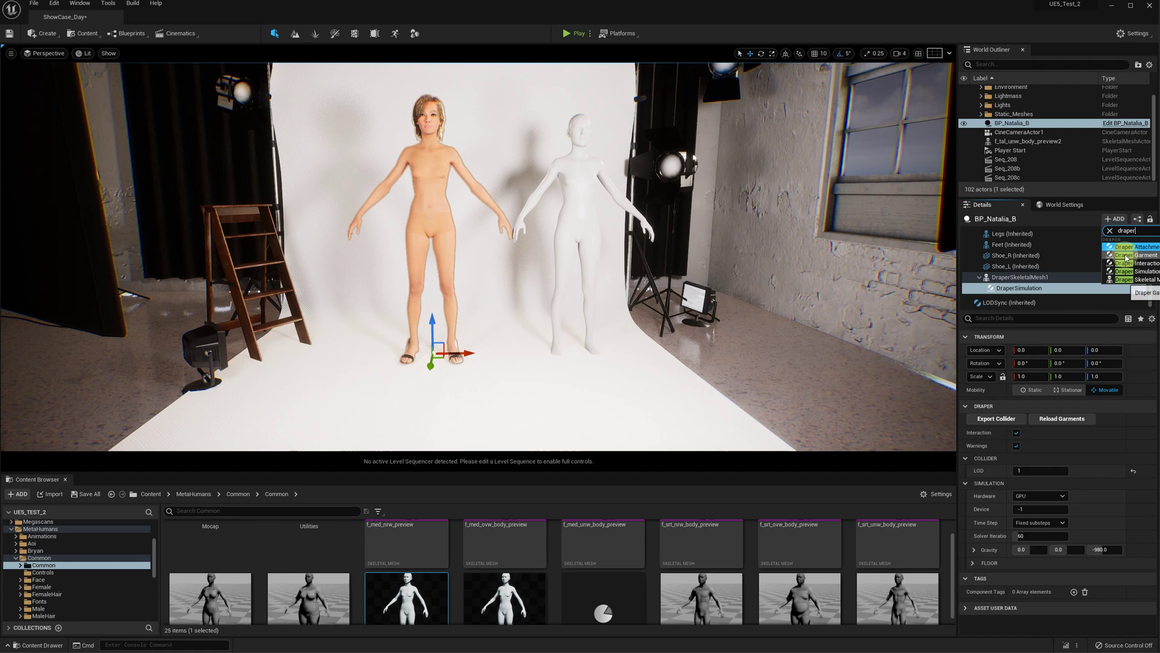
{"action": "left_click", "coordinate": [1123, 255]}
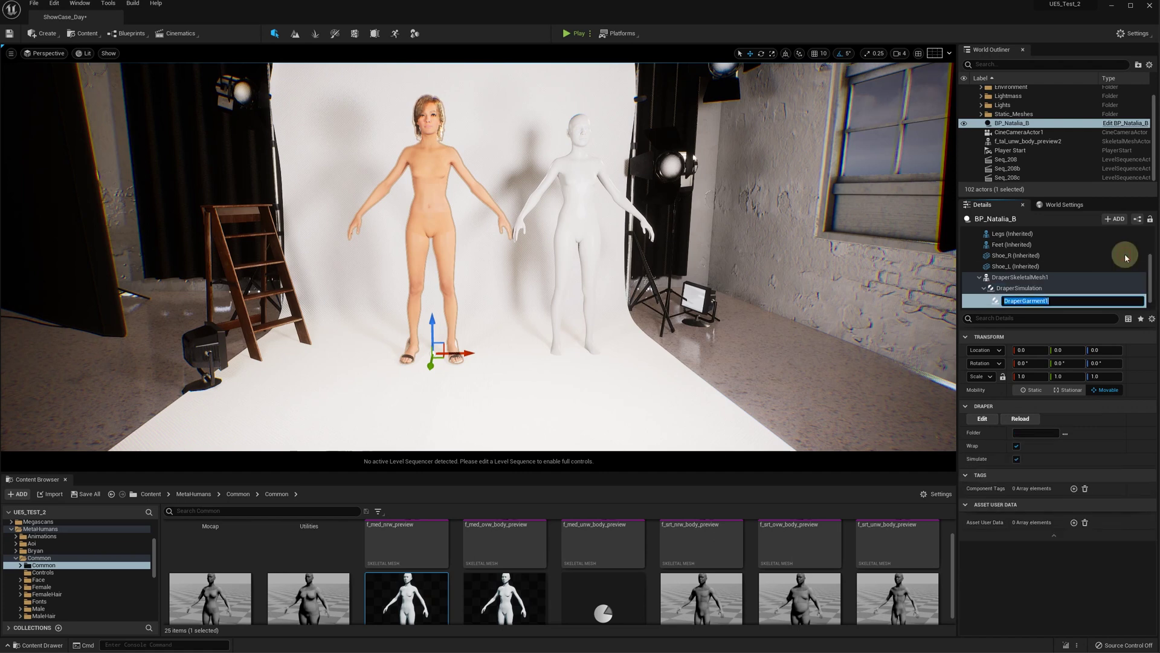
{"action": "type", "text": "N"}
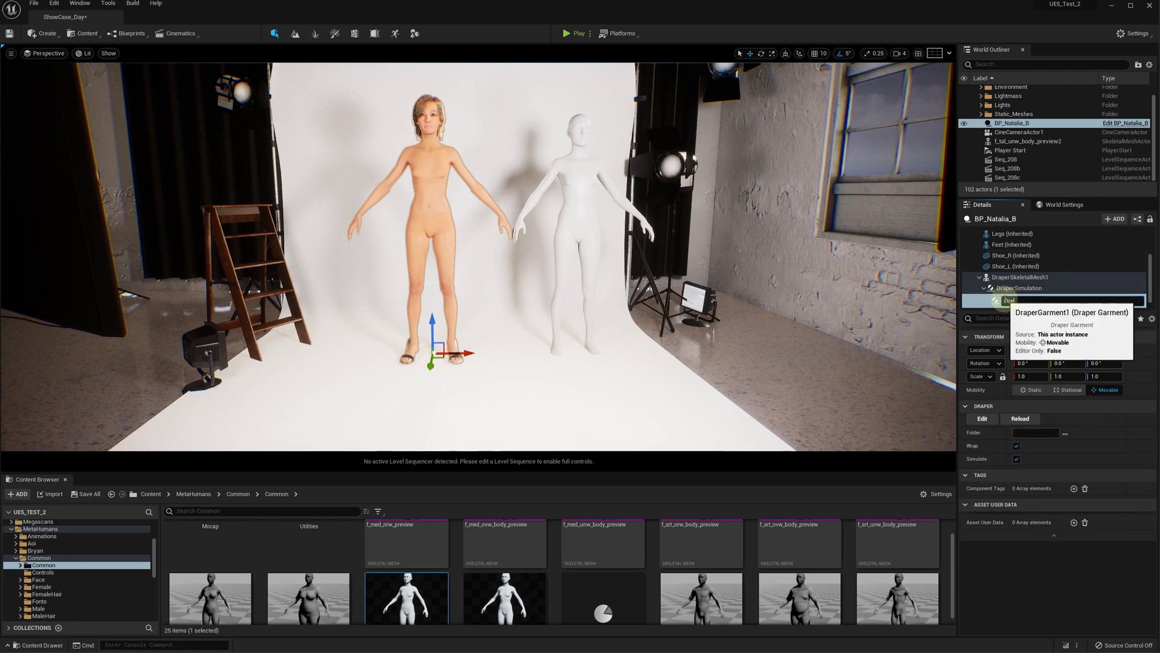
{"action": "key", "text": "Return"}
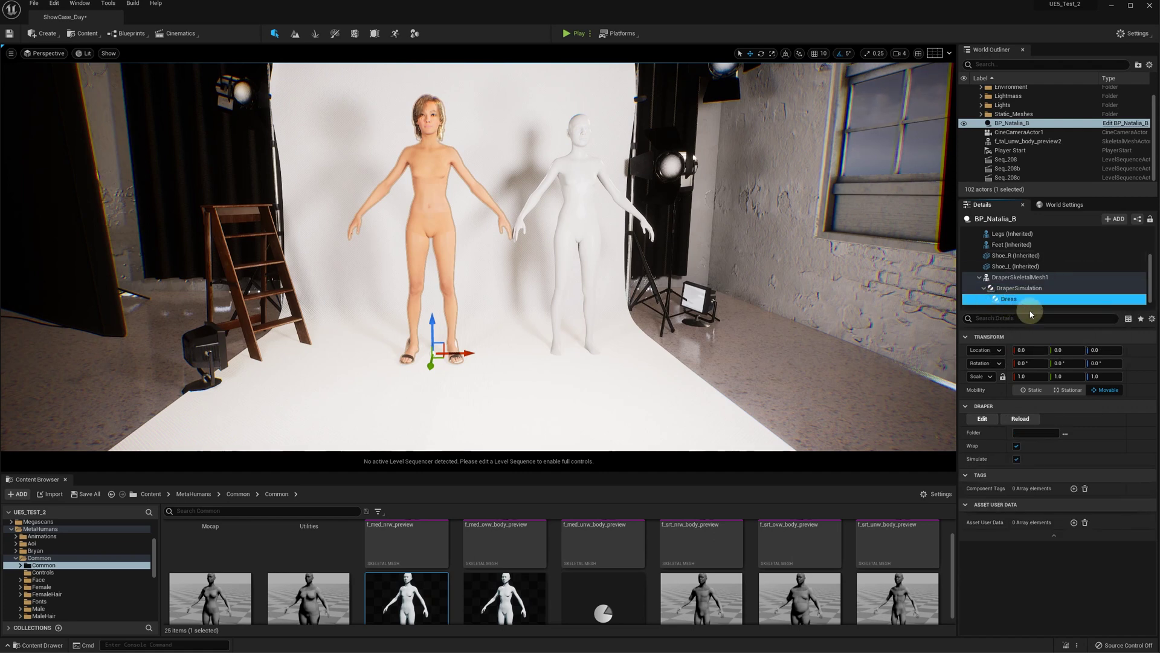
{"action": "left_click", "coordinate": [1065, 433]}
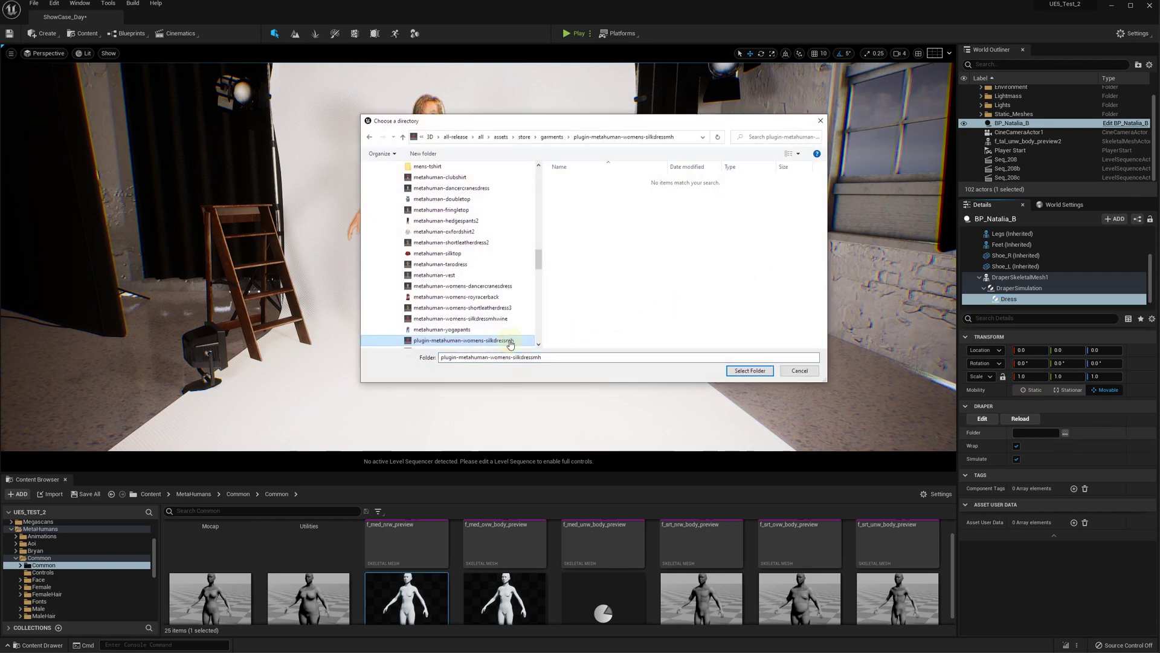
{"action": "left_click", "coordinate": [739, 367]}
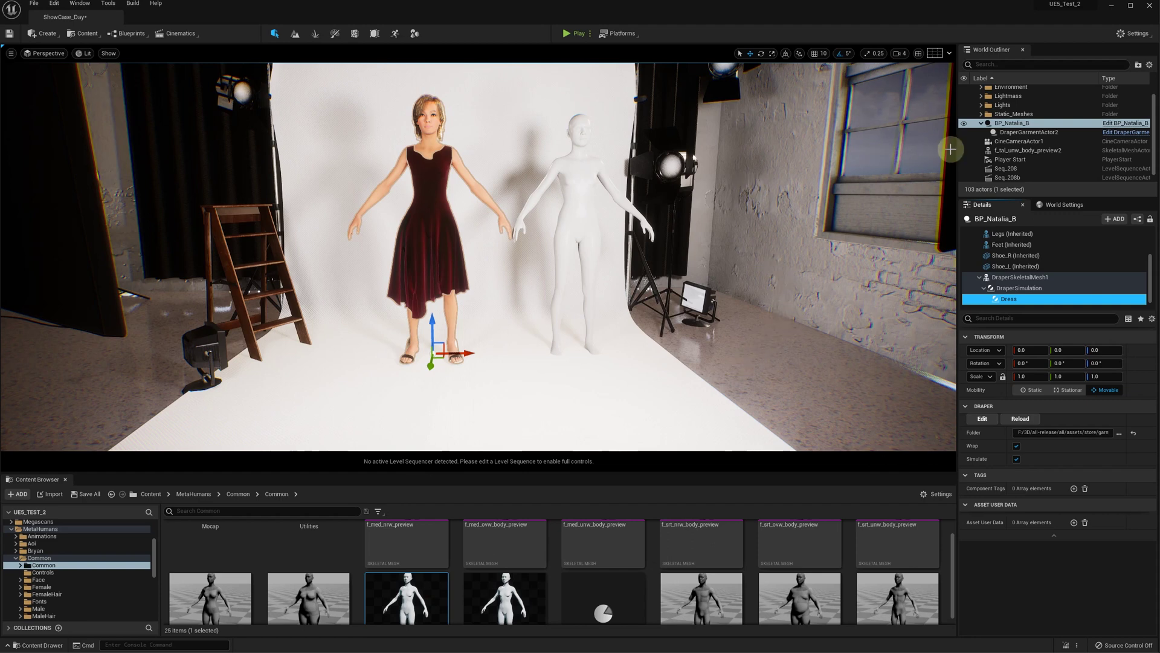
Step: Add a Draper Garment named Jeans under the white mannequin's Draper simulation
{"action": "left_click", "coordinate": [1026, 151]}
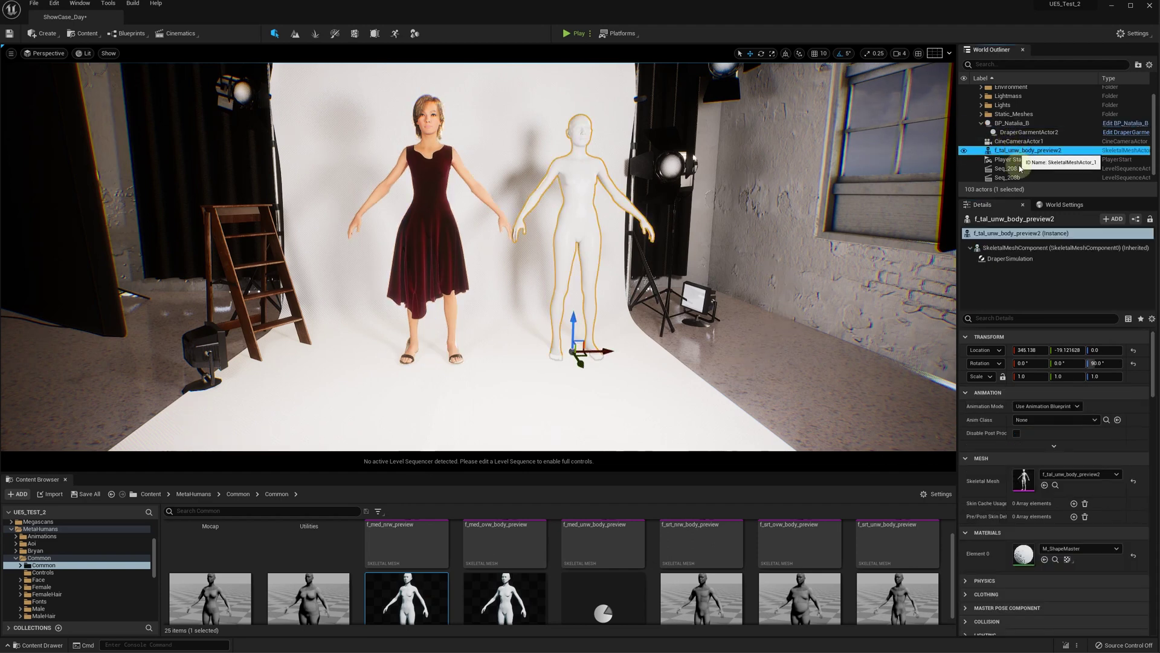
{"action": "left_click", "coordinate": [1008, 258]}
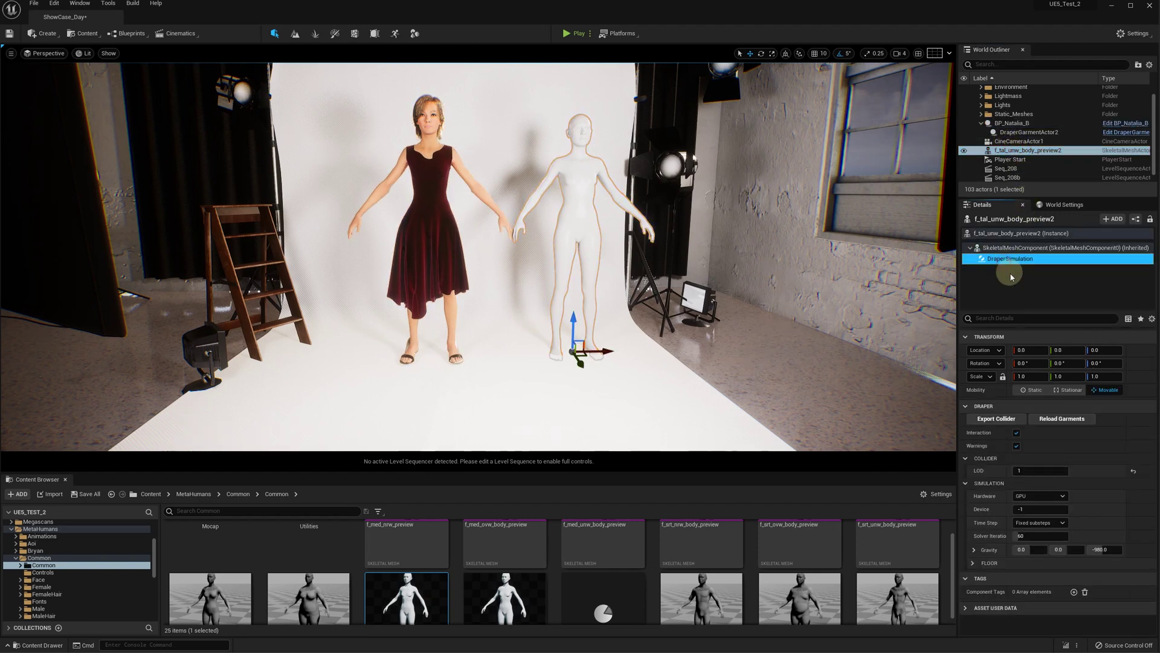
{"action": "left_click", "coordinate": [1111, 222]}
{"action": "type", "text": "drap"}
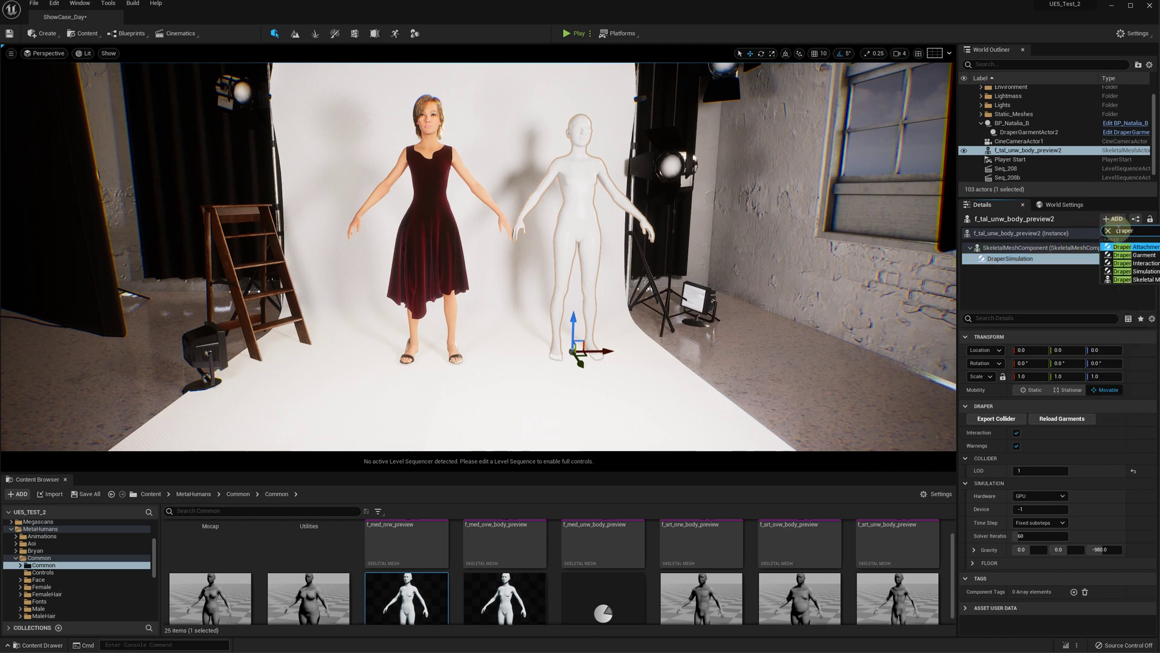
{"action": "type", "text": "er"}
{"action": "left_click", "coordinate": [1133, 255]}
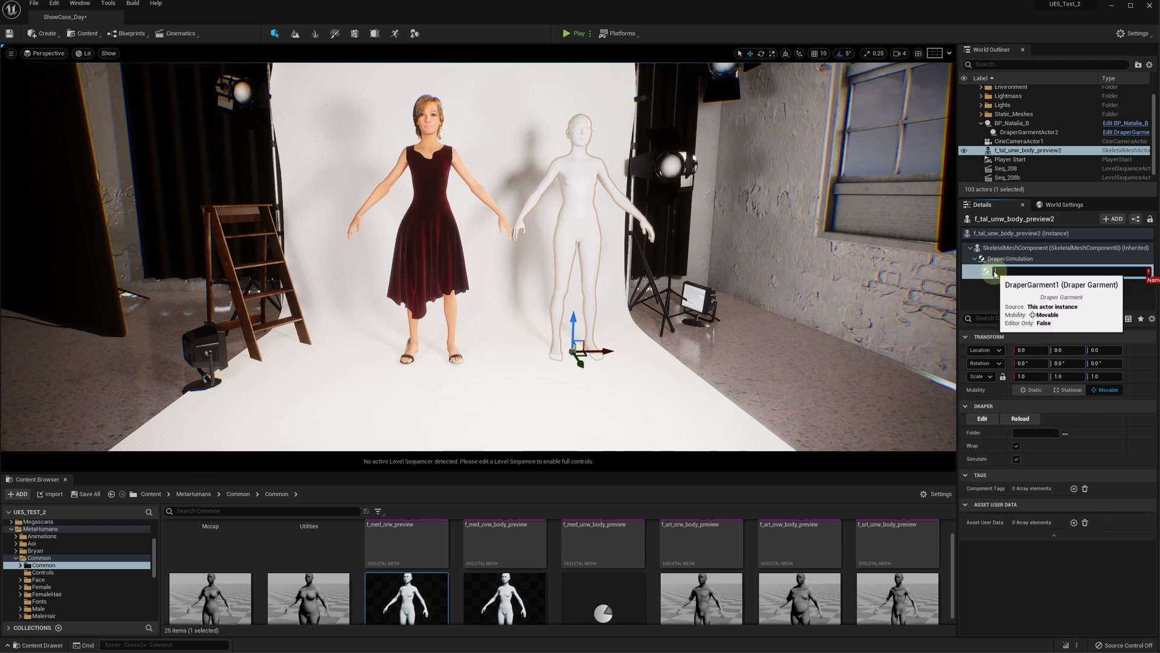
{"action": "key", "text": "Return"}
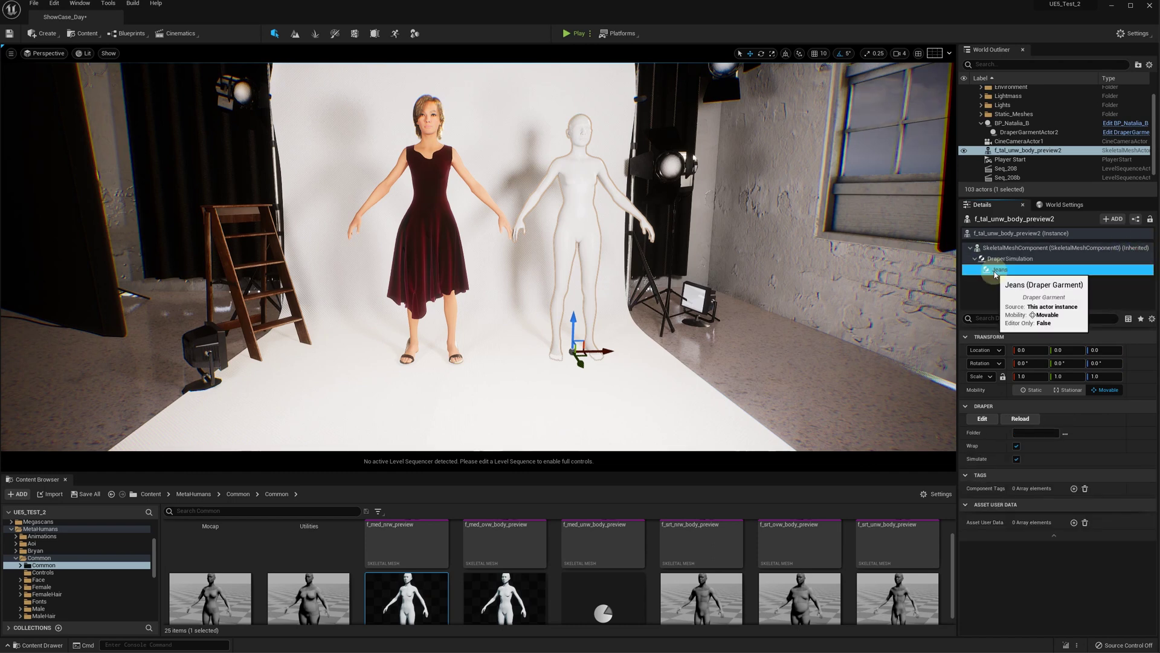
Step: Add a second Draper Garment named Shirt under the same Draper simulation
{"action": "left_click", "coordinate": [1015, 258]}
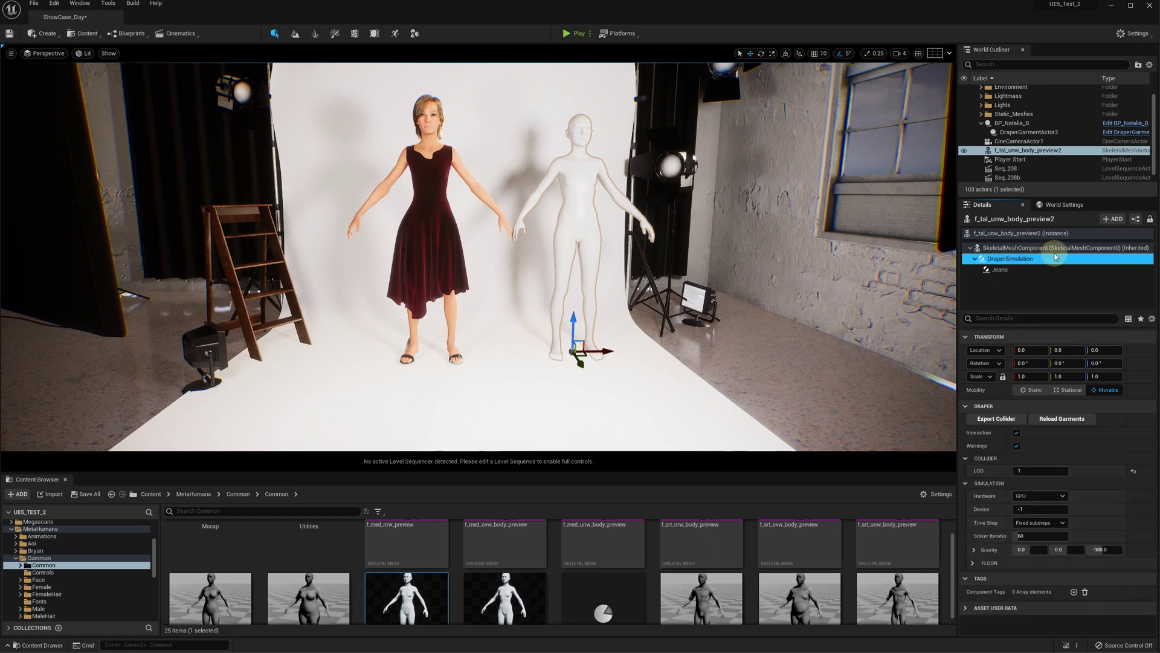
{"action": "left_click", "coordinate": [1110, 219]}
{"action": "type", "text": "dra"}
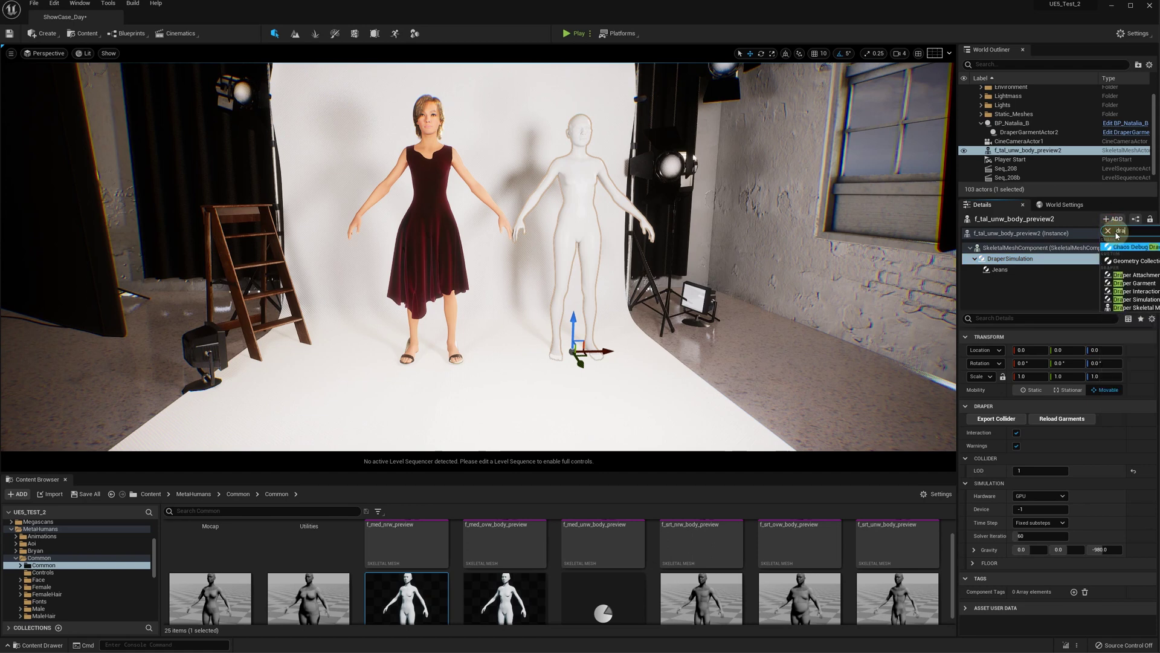
{"action": "type", "text": "per"}
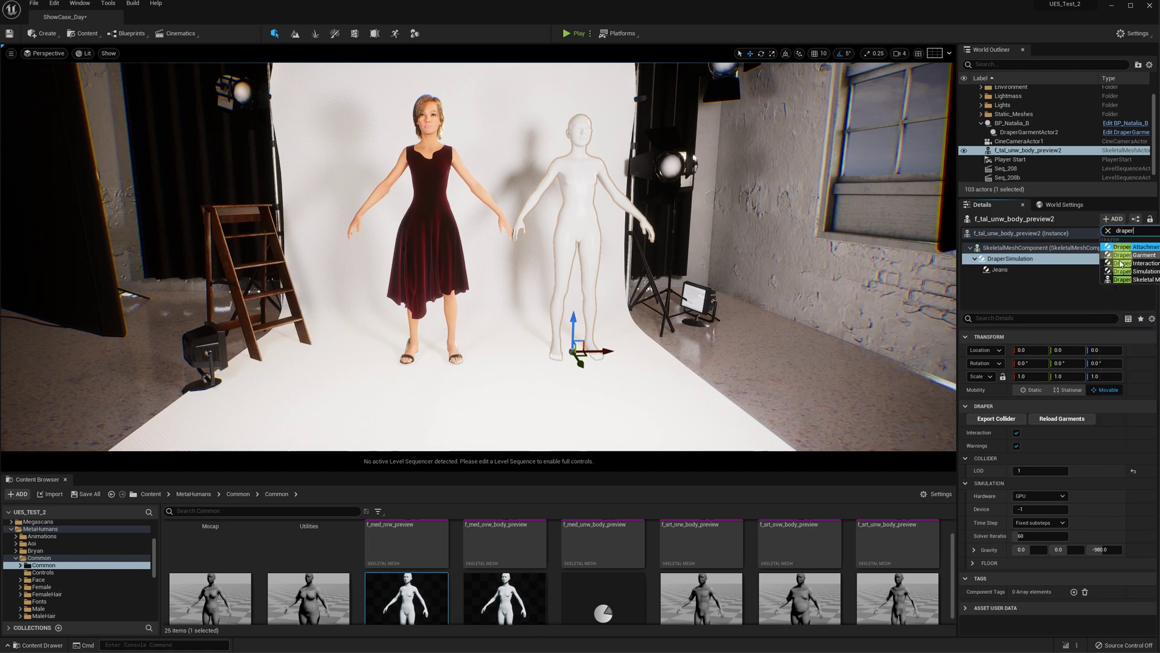
{"action": "left_click", "coordinate": [1130, 255]}
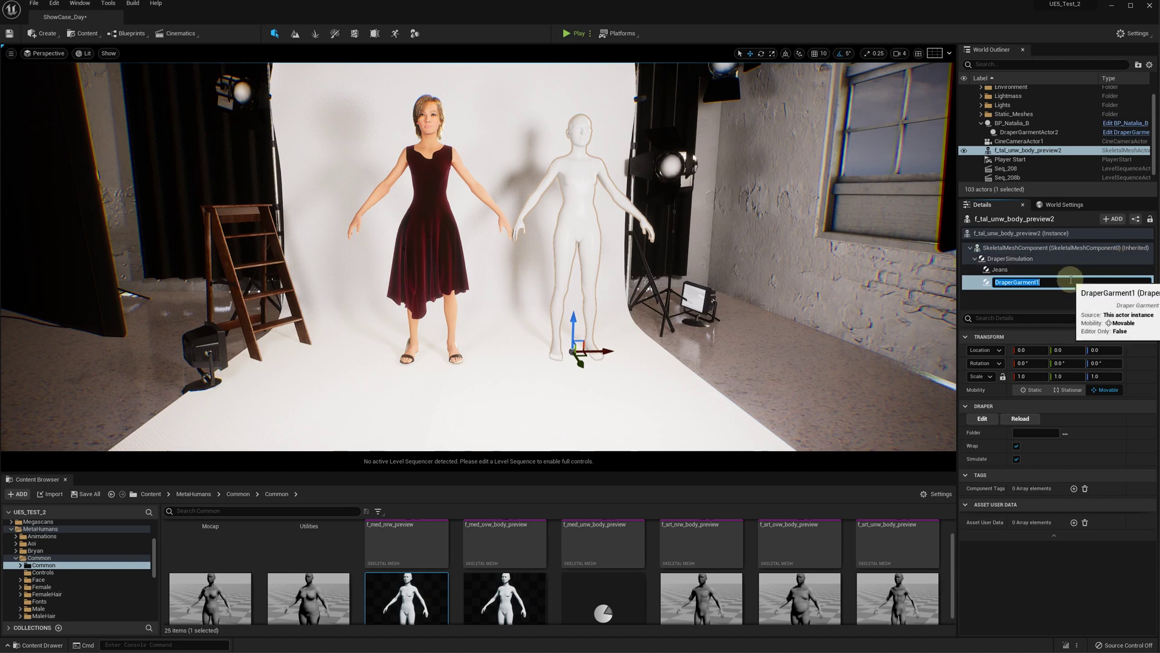
{"action": "key", "text": "Return"}
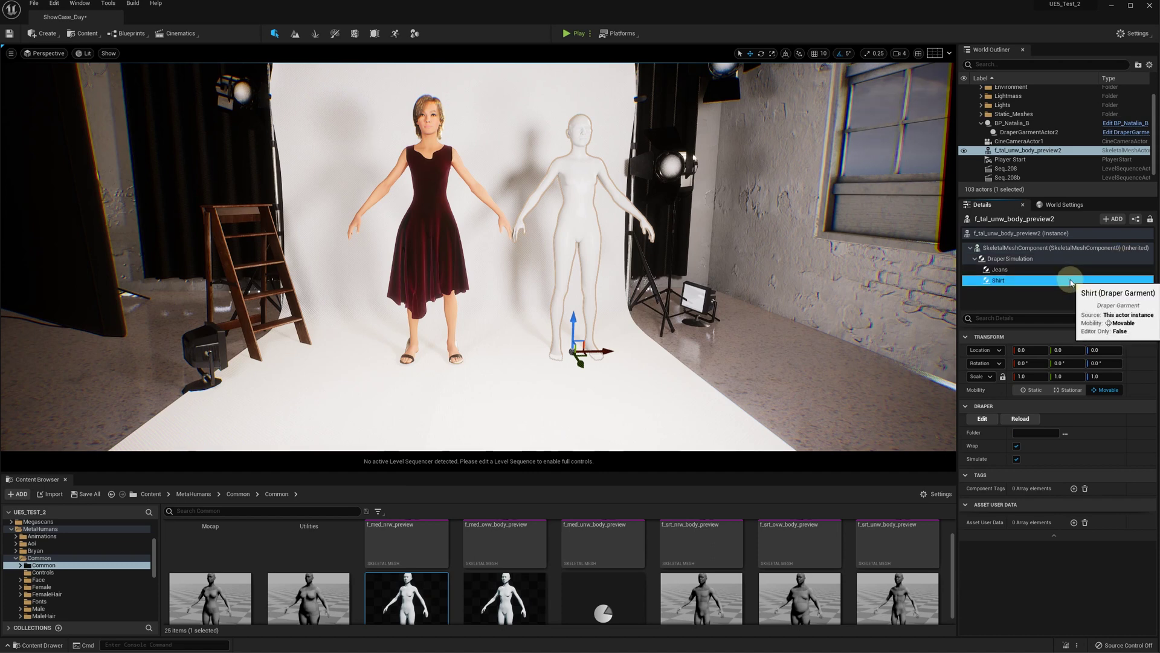
Step: Load the rufflejeans folder into Jeans and the clubshirt folder into Shirt
{"action": "left_click", "coordinate": [1064, 270]}
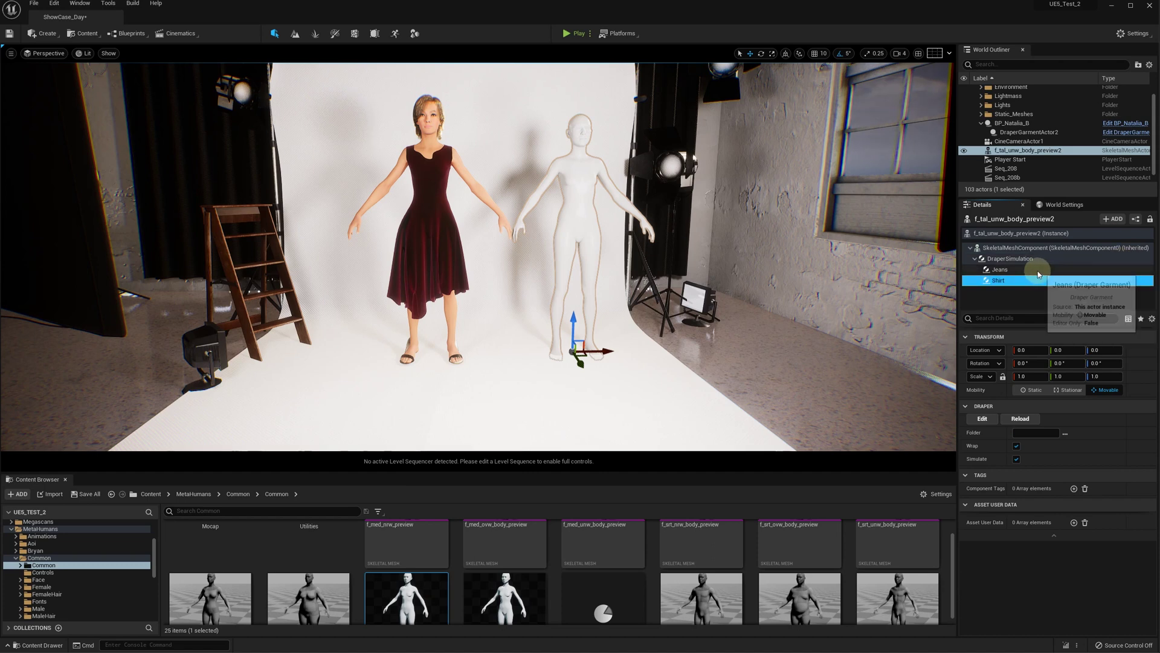
{"action": "left_click", "coordinate": [1066, 433]}
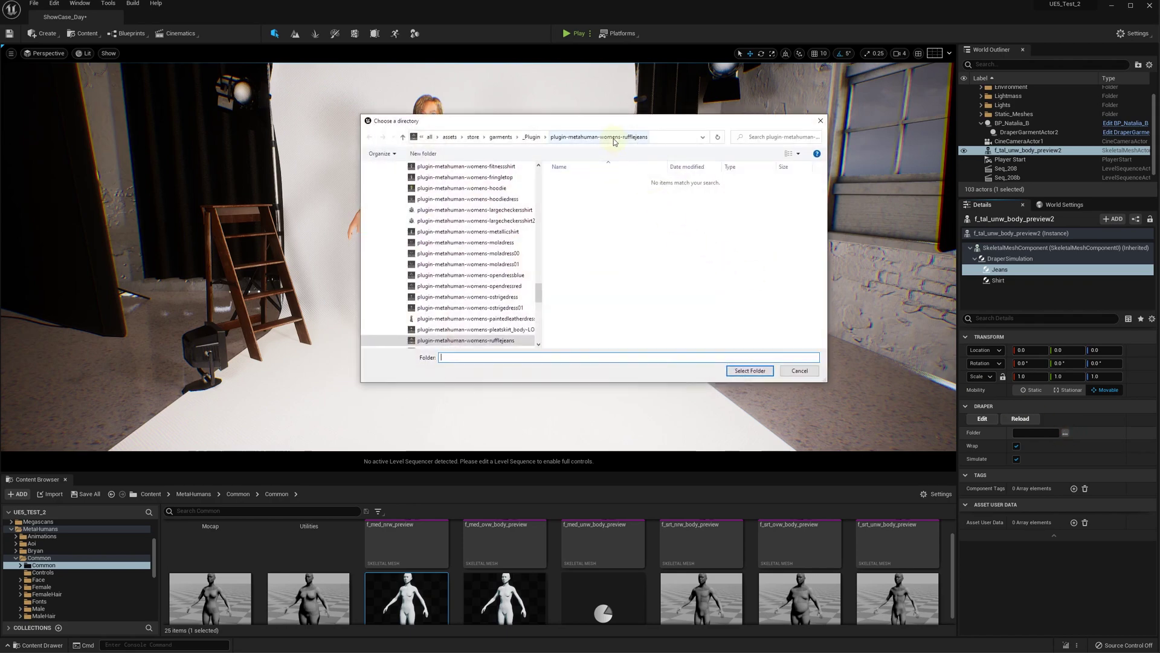
{"action": "left_click", "coordinate": [480, 341]}
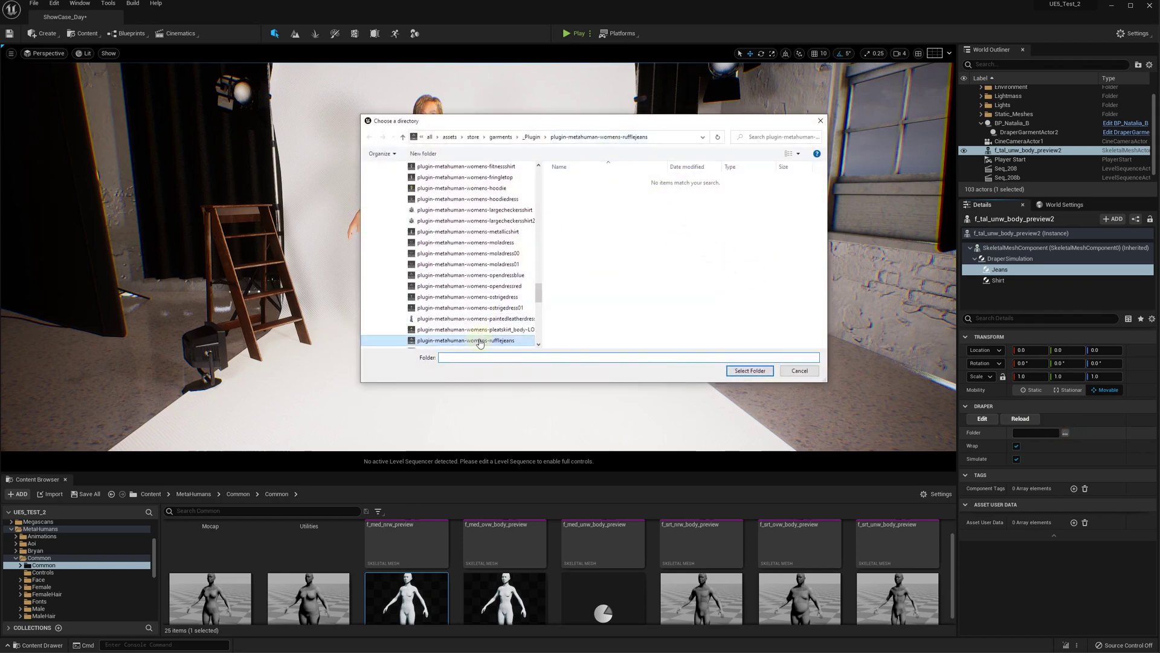
{"action": "left_click", "coordinate": [742, 370]}
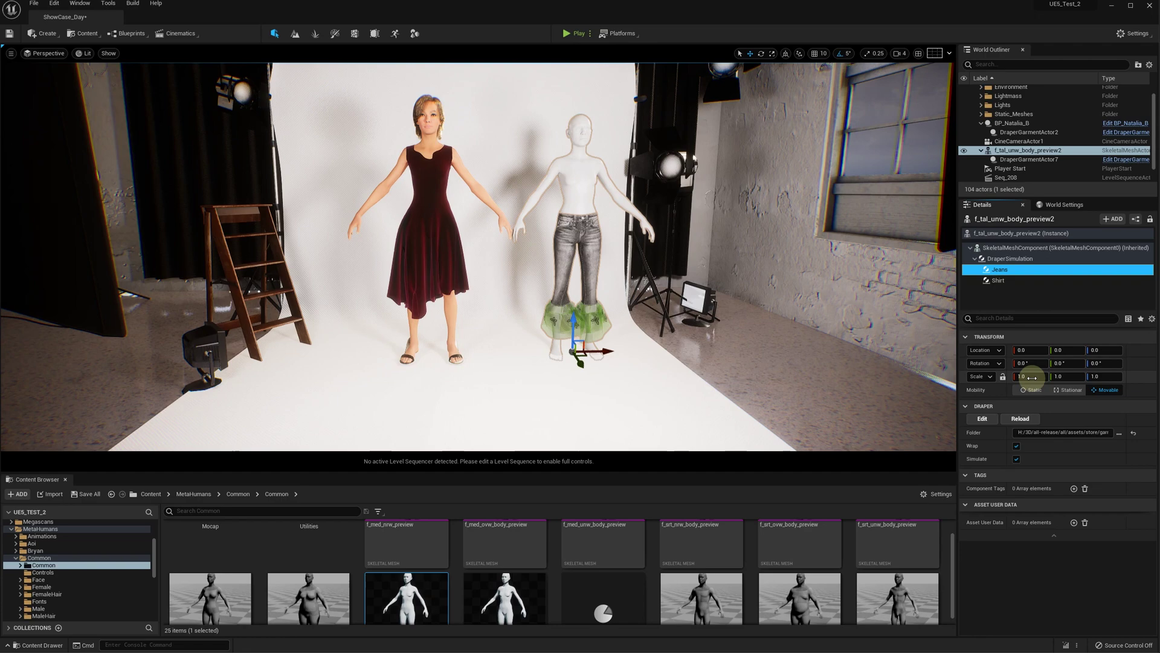
{"action": "left_click", "coordinate": [1015, 281]}
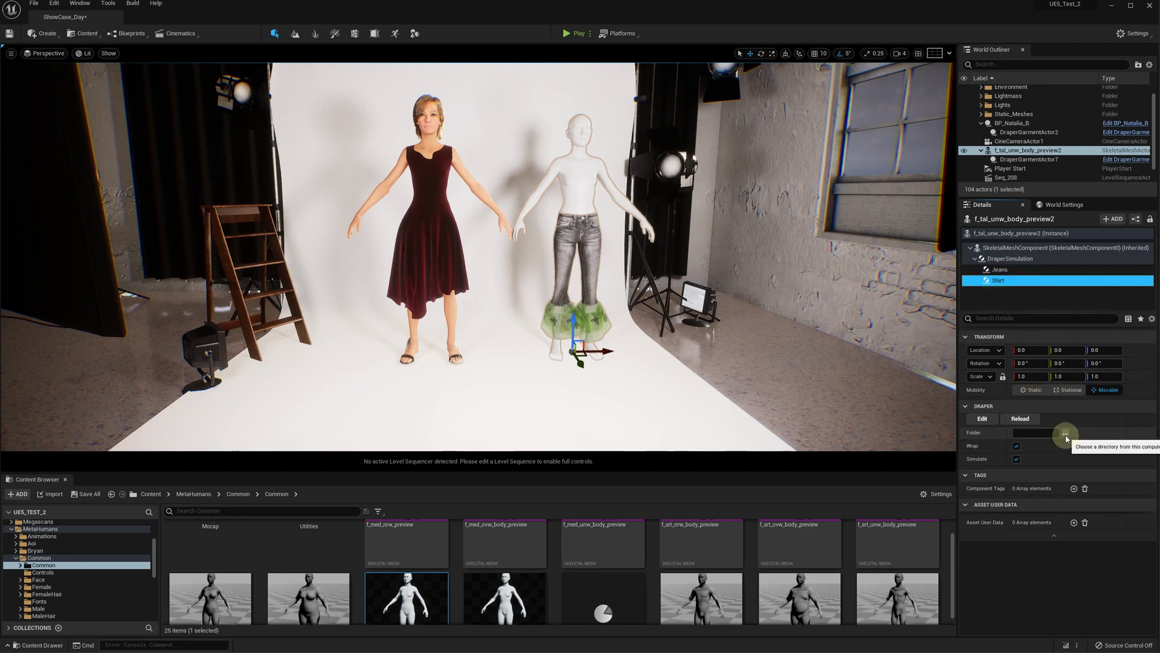
{"action": "left_click", "coordinate": [1065, 432]}
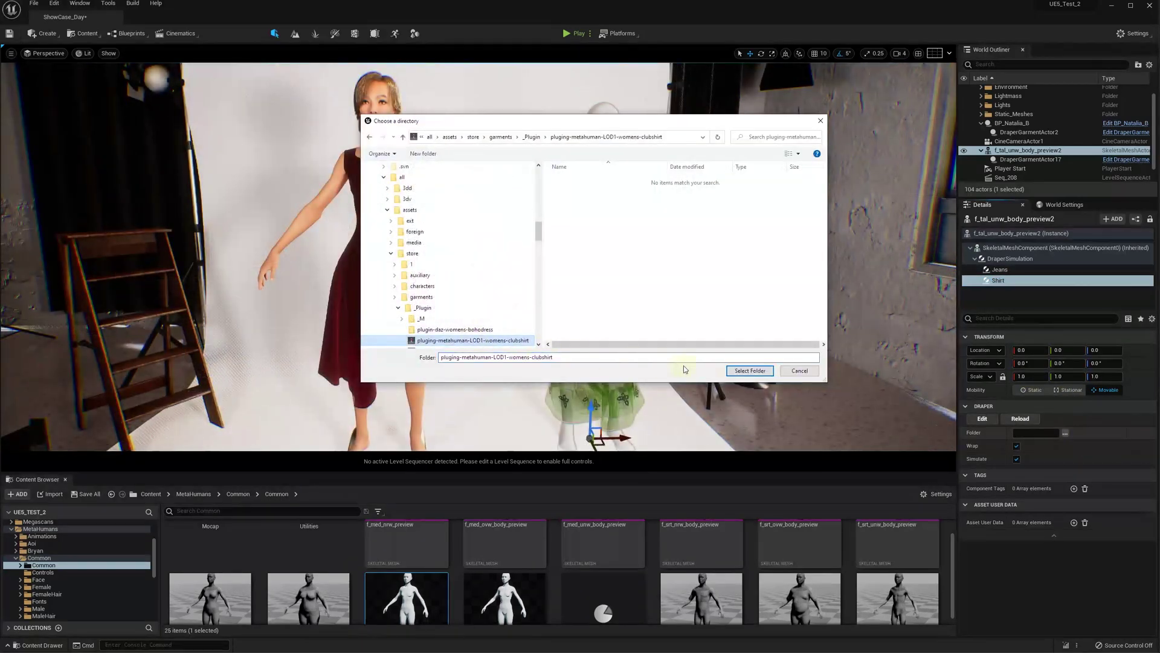
{"action": "left_click", "coordinate": [743, 370]}
{"action": "left_click", "coordinate": [1021, 259]}
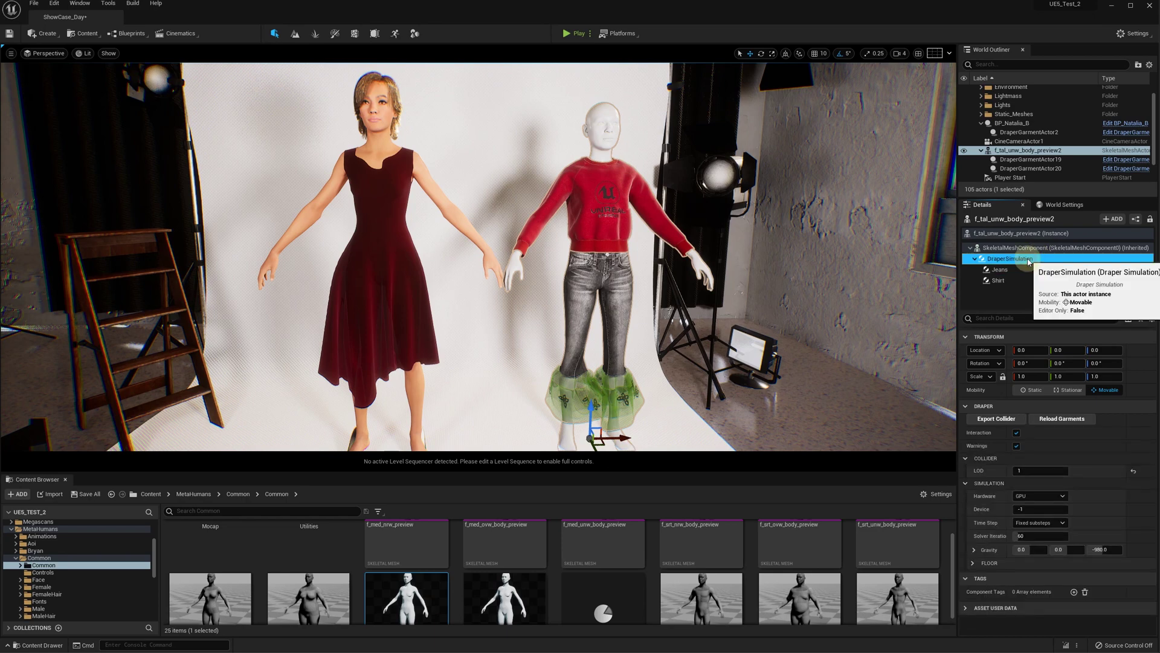
Step: Add a Scene component named Outfit under DraperSimulation and drag Jeans and Shirt onto it
{"action": "left_click", "coordinate": [1110, 221]}
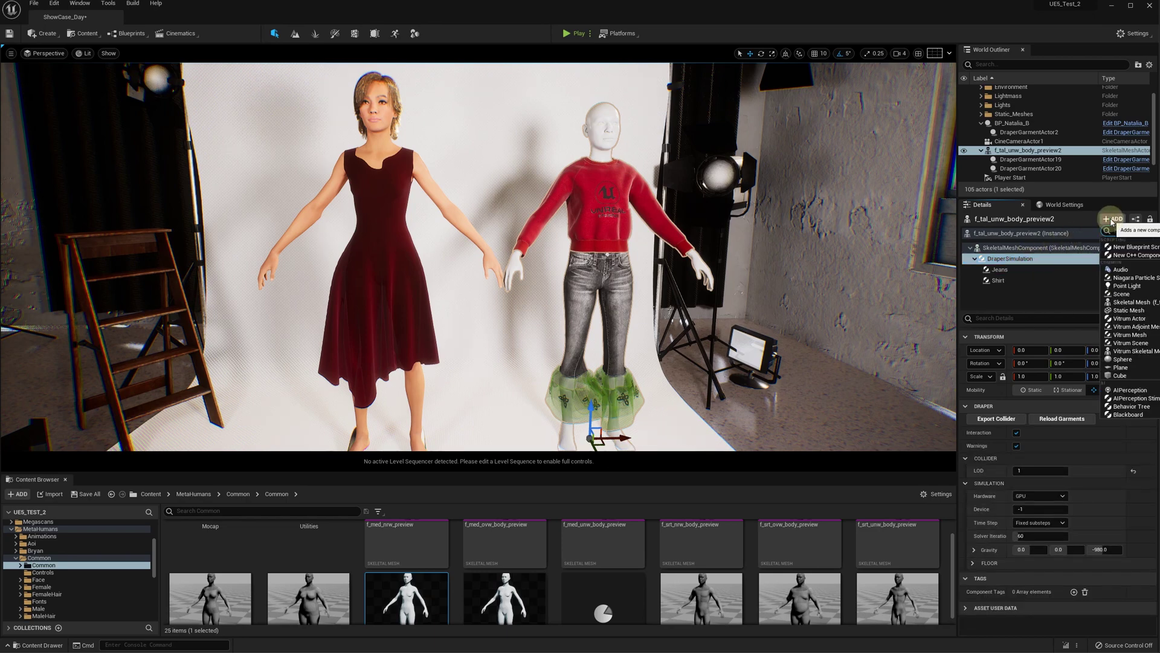
{"action": "left_click", "coordinate": [1122, 293]}
{"action": "type", "text": "Outfit"}
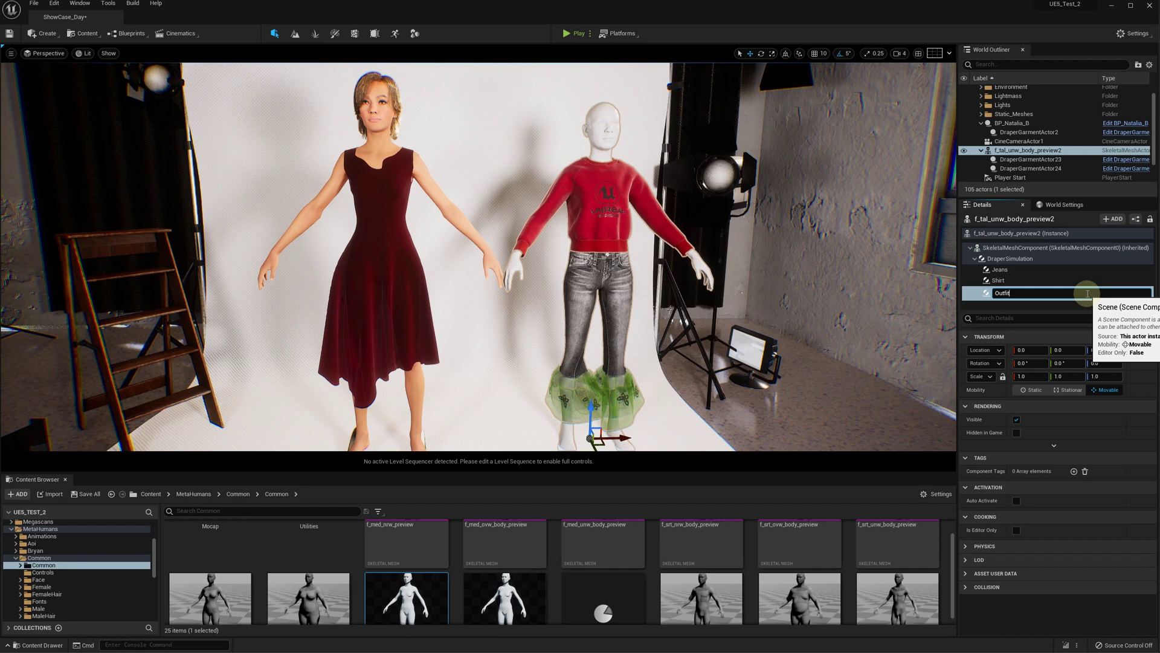
{"action": "key", "text": "Return"}
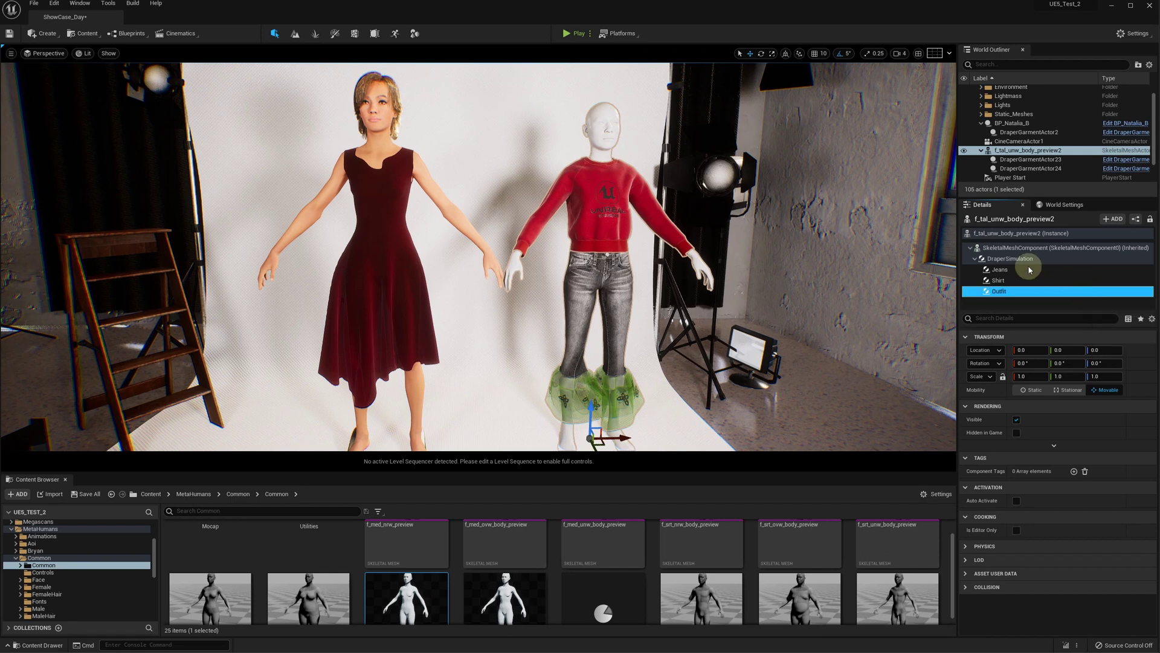
{"action": "left_click", "coordinate": [999, 270]}
{"action": "left_click", "coordinate": [998, 281], "text": "shift"}
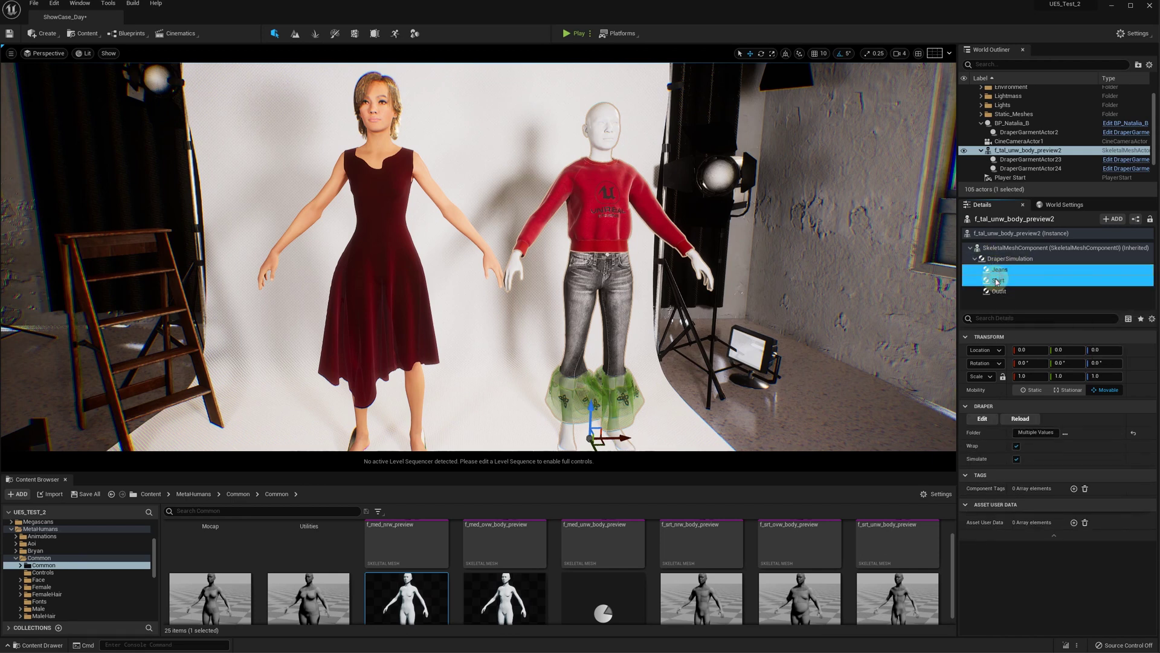
{"action": "left_click_drag", "start_coordinate": [997, 280], "coordinate": [1002, 293]}
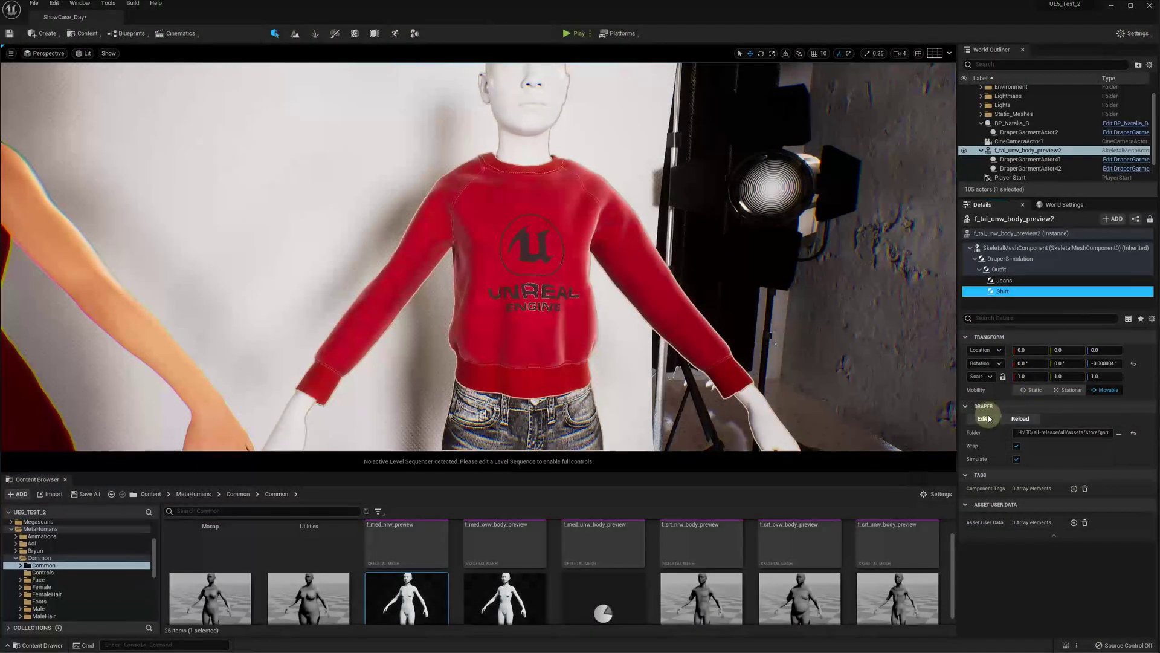
Step: In the Draper editor, show Zurry R2's material with Roughness, Metallic and Pattern settings expanded
{"action": "left_click", "coordinate": [987, 418]}
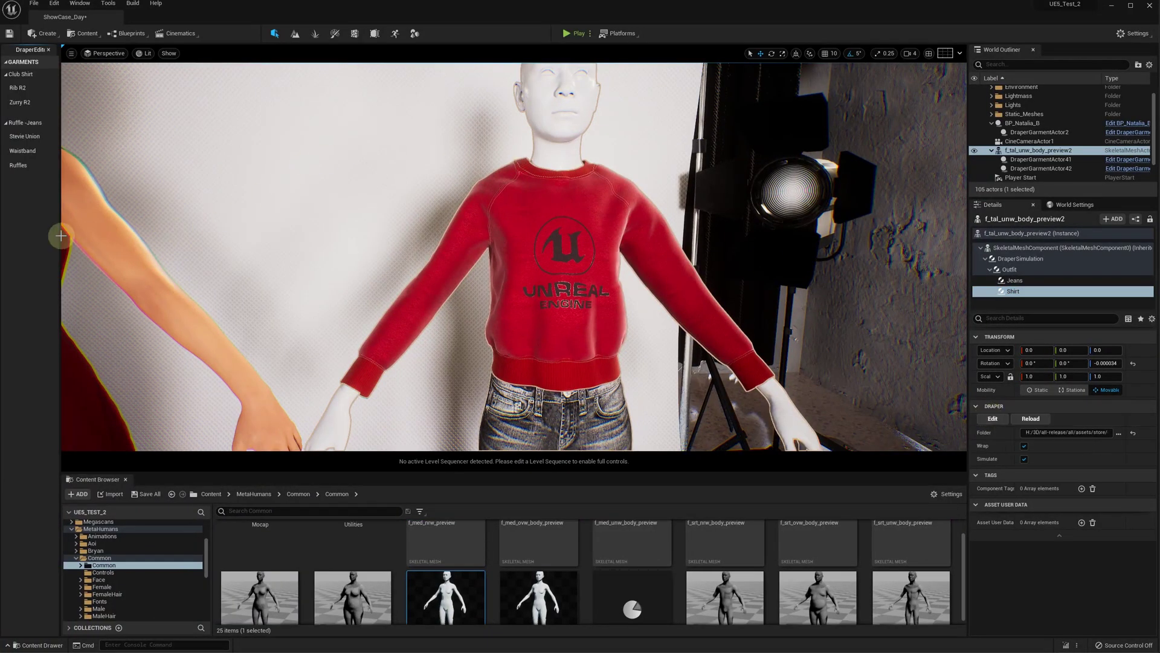
{"action": "left_click_drag", "start_coordinate": [101, 218], "coordinate": [187, 217]}
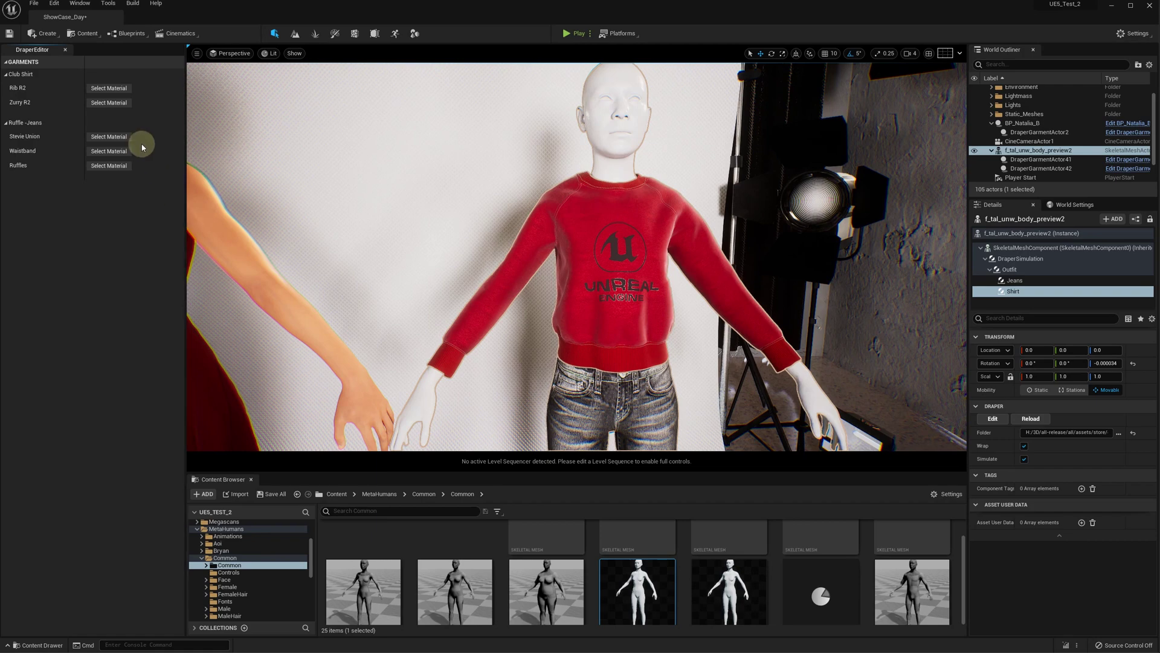
{"action": "left_click", "coordinate": [108, 102]}
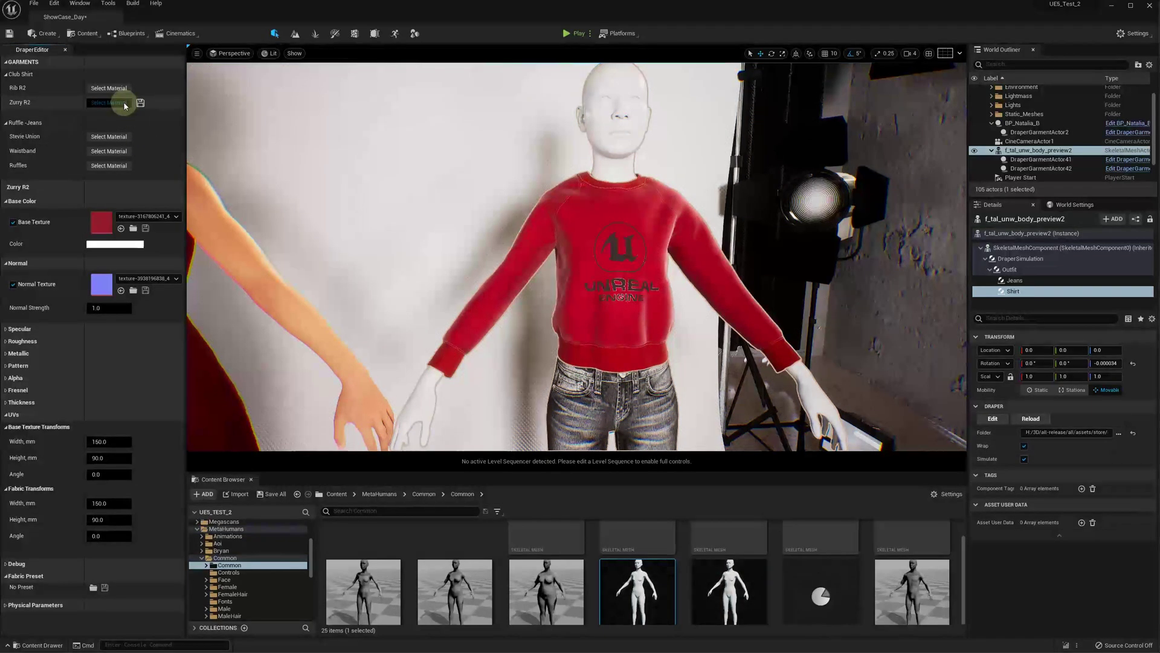
{"action": "left_click", "coordinate": [5, 342]}
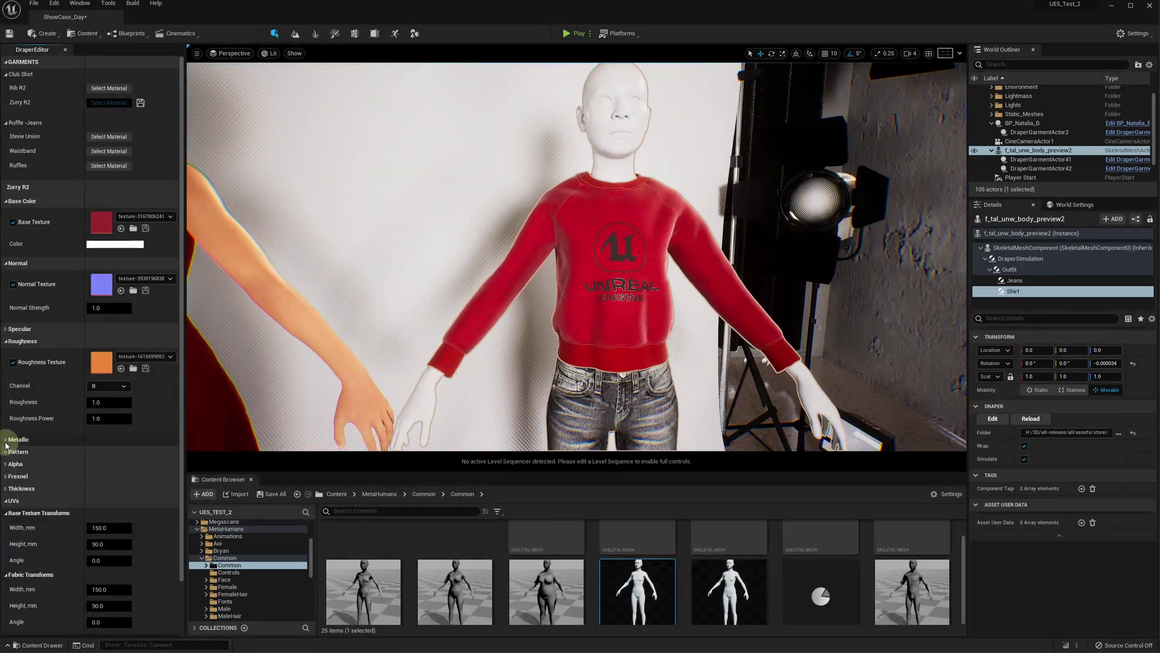
{"action": "left_click", "coordinate": [5, 440]}
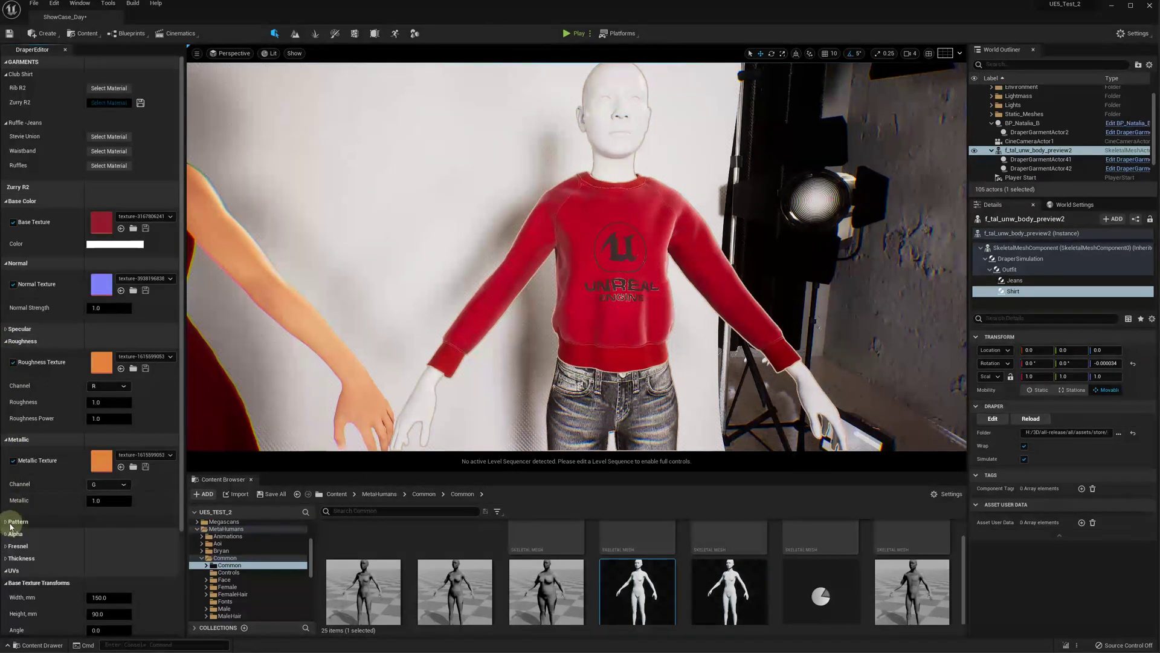
{"action": "left_click", "coordinate": [5, 524]}
{"action": "scroll", "coordinate": [18, 568], "scroll_direction": "down", "scroll_amount": 3}
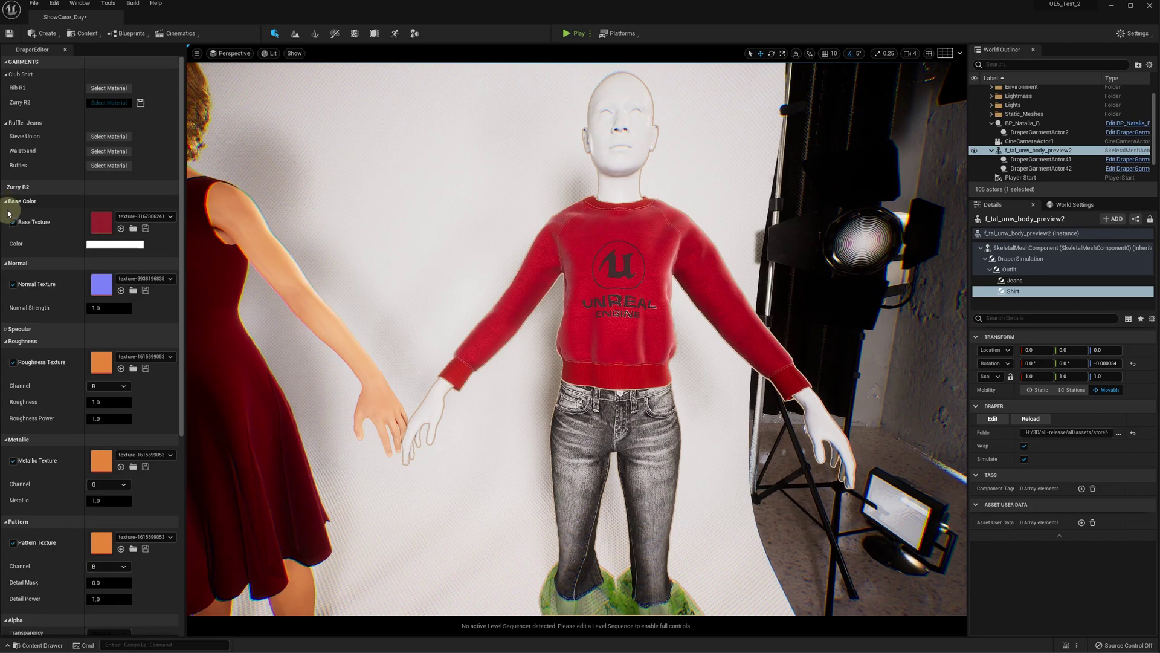
Step: Turn off the shirt's base texture and set its base colour to lavender purple
{"action": "left_click", "coordinate": [13, 223]}
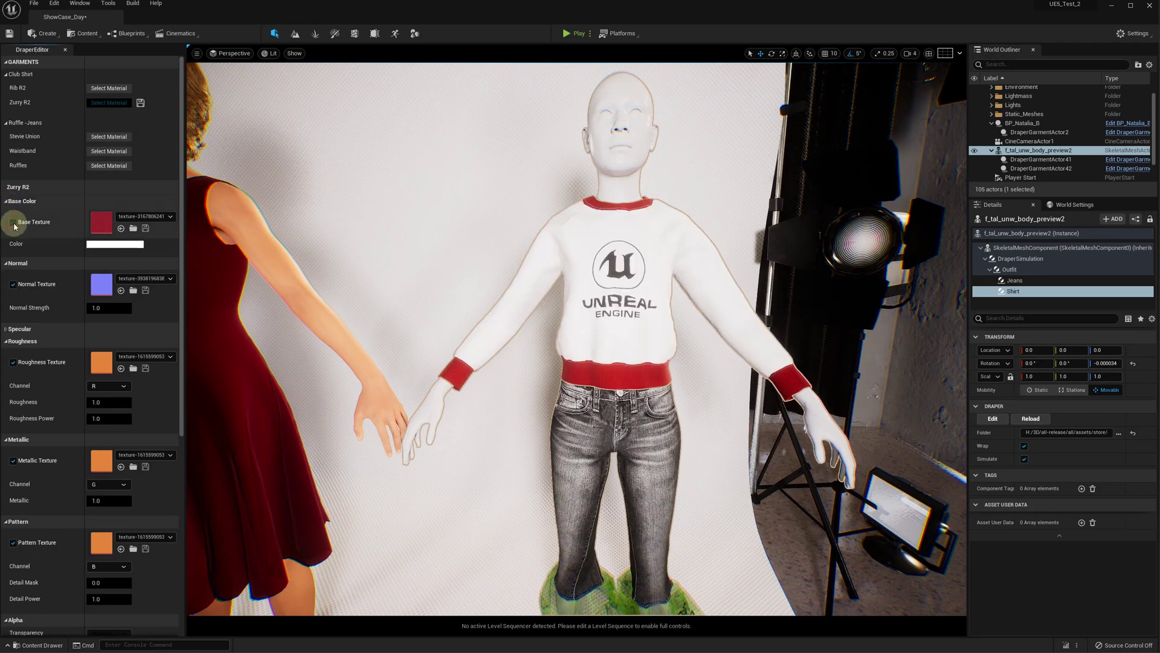
{"action": "left_click", "coordinate": [114, 244]}
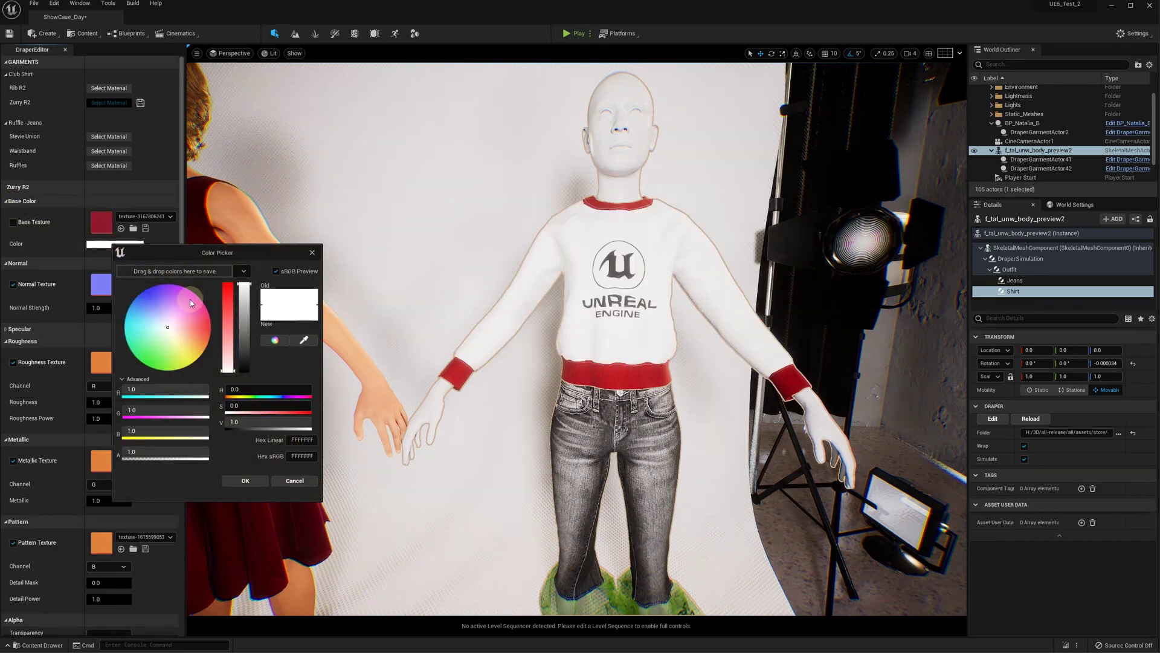
{"action": "left_click_drag", "start_coordinate": [190, 299], "coordinate": [160, 296]}
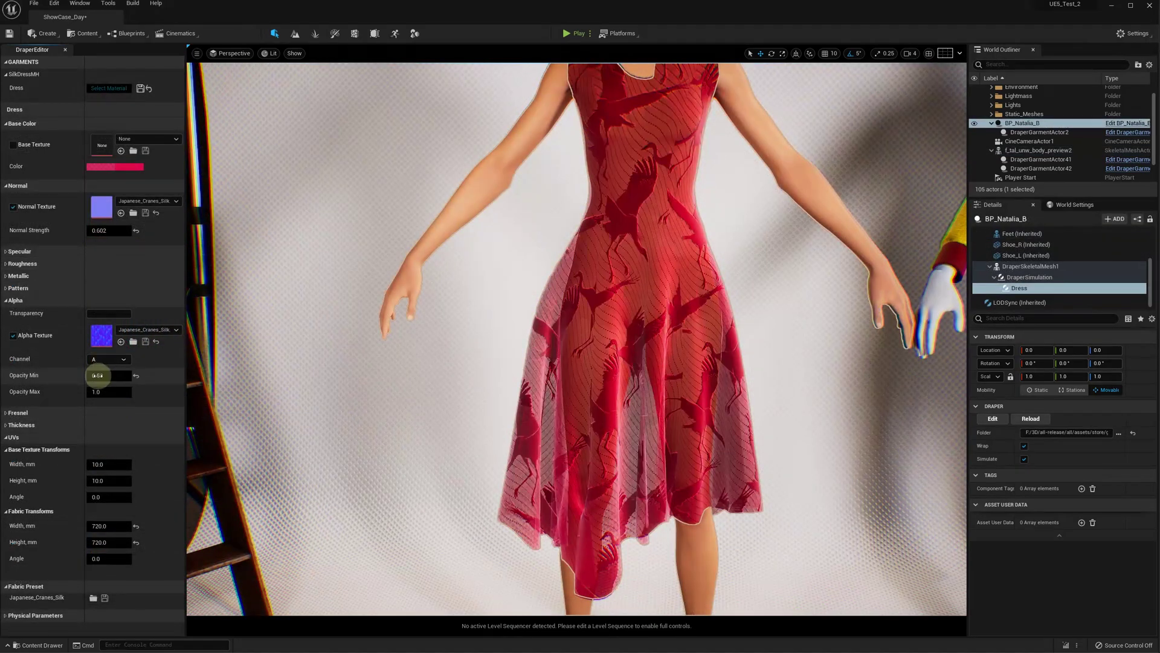
Step: Set the dress's Opacity Min to 0.5 and apply the Japanese Cranes_Base Color.jpeg base texture
{"action": "type", "text": "0.5"}
{"action": "key", "text": "Return"}
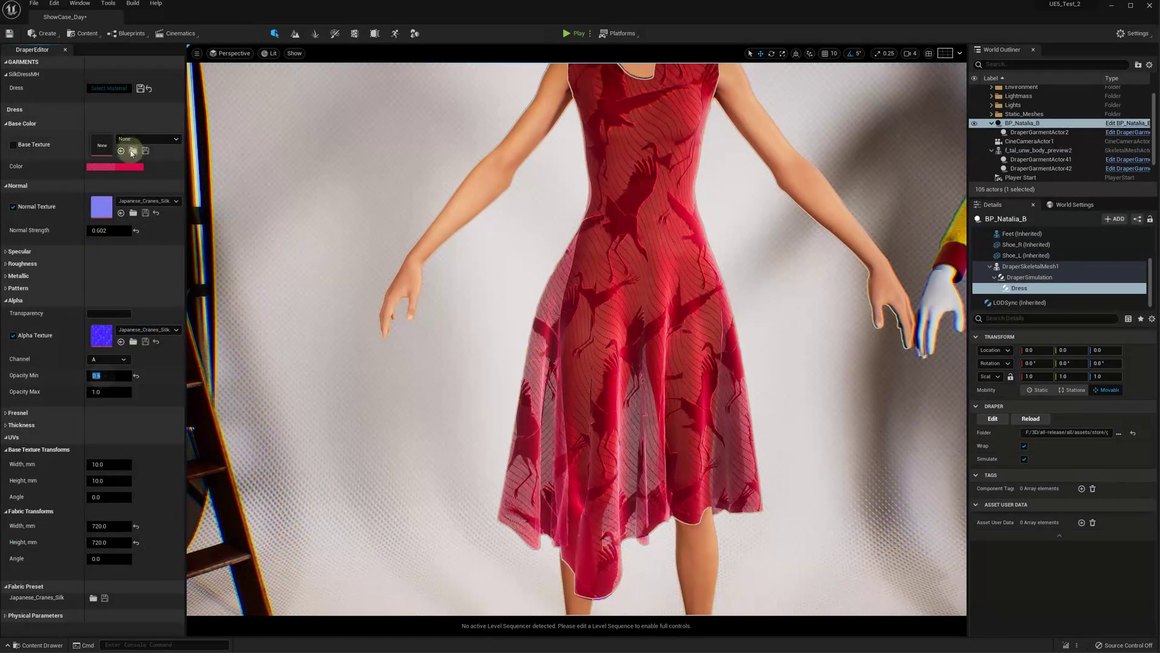
{"action": "left_click", "coordinate": [132, 151]}
{"action": "left_click", "coordinate": [587, 199]}
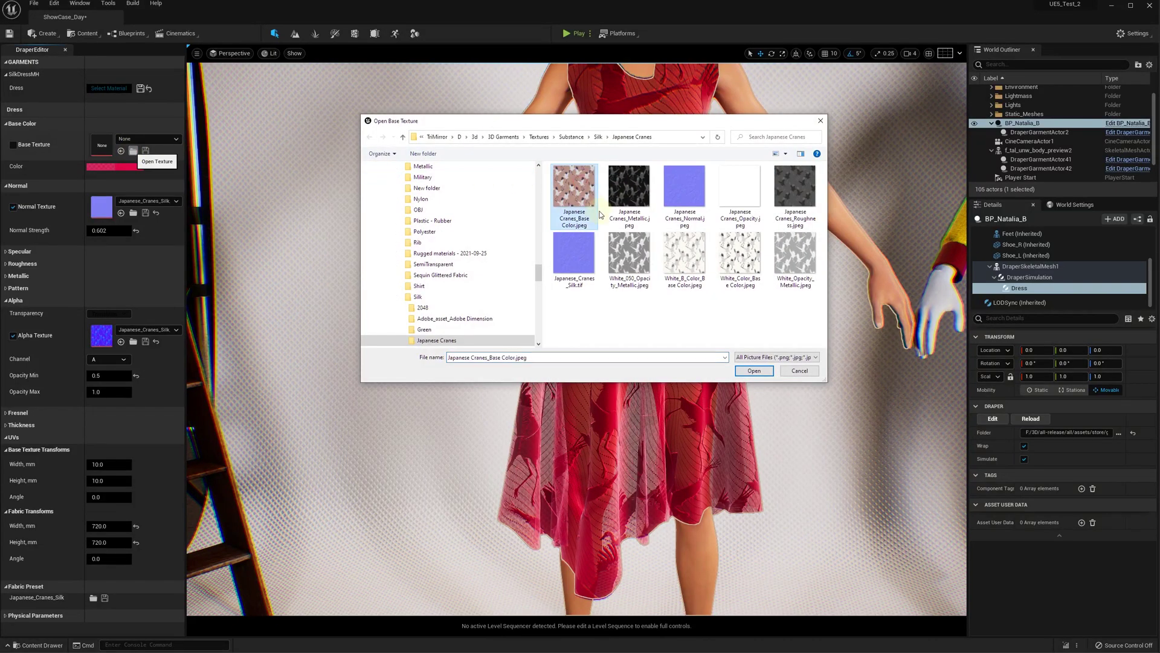
{"action": "left_click", "coordinate": [753, 370]}
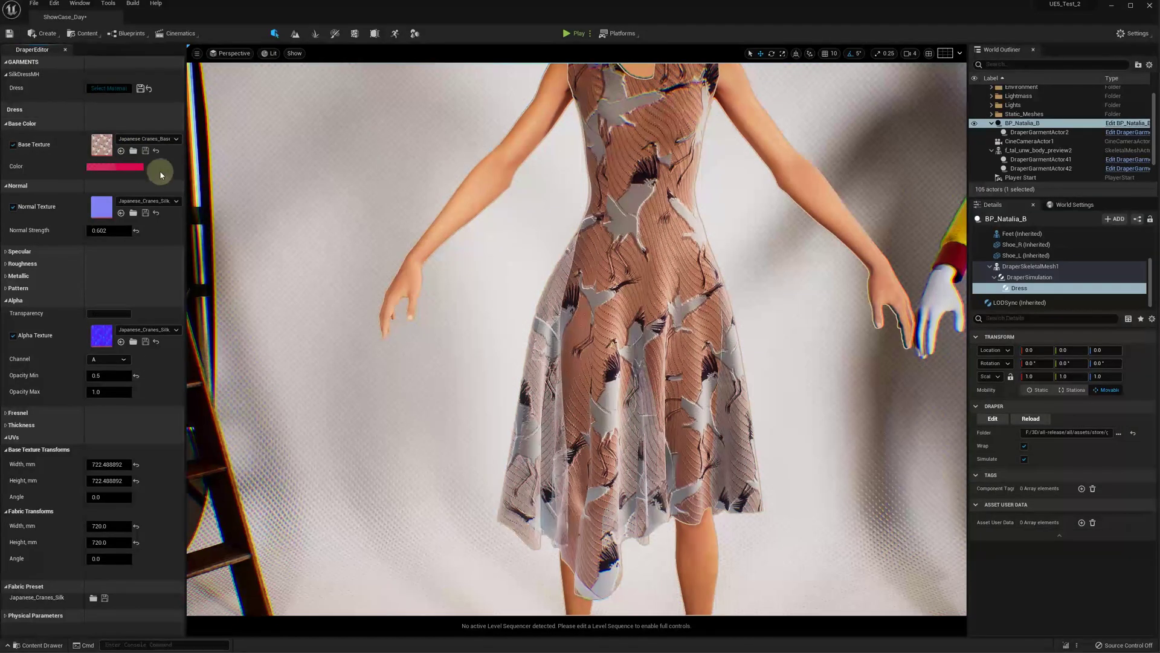
Step: Set the base texture and fabric transform width and height all to 300 mm
{"action": "left_click", "coordinate": [110, 469]}
{"action": "type", "text": "300"}
{"action": "left_click", "coordinate": [113, 482]}
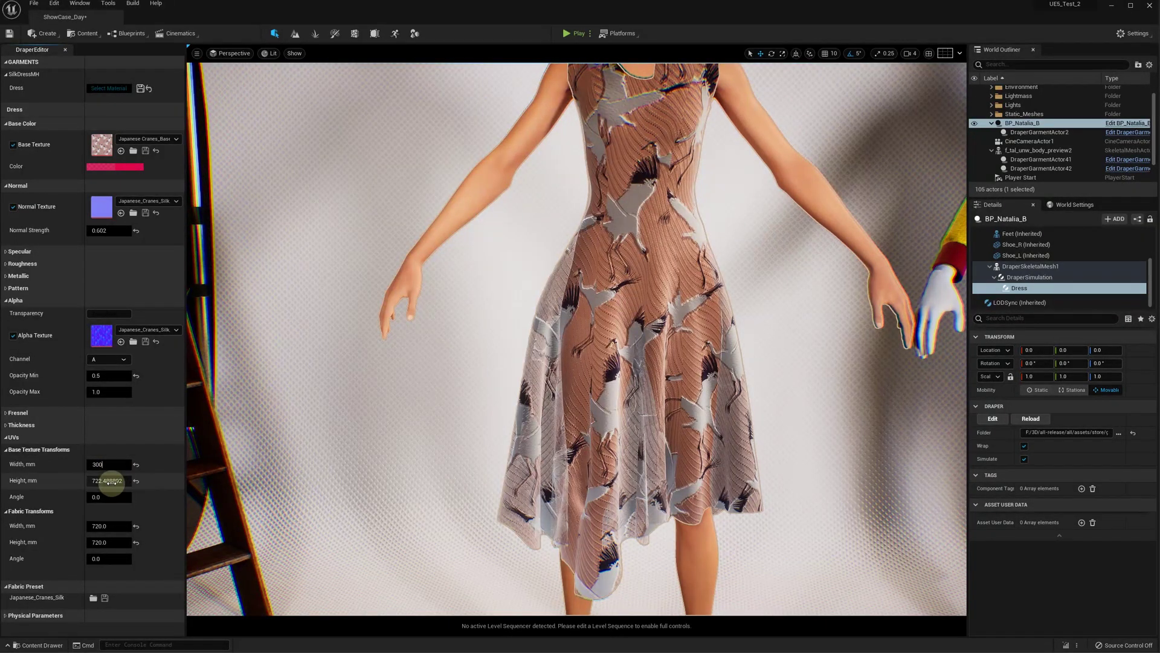
{"action": "type", "text": "300"}
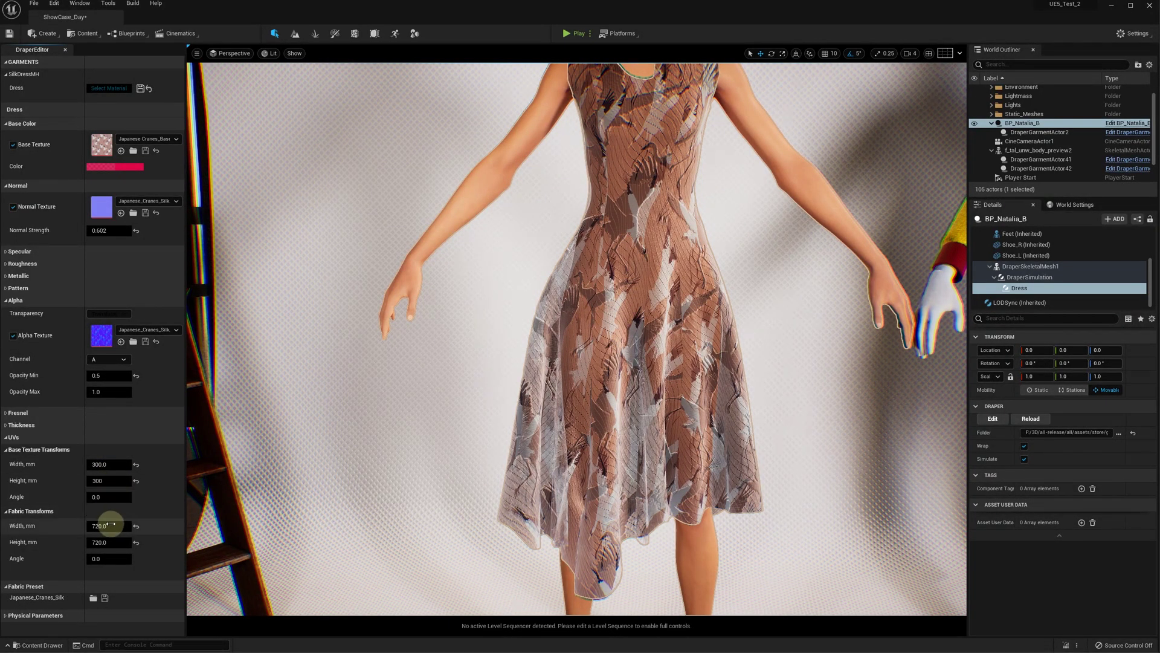
{"action": "left_click", "coordinate": [110, 525]}
{"action": "type", "text": "300"}
{"action": "left_click", "coordinate": [111, 542]}
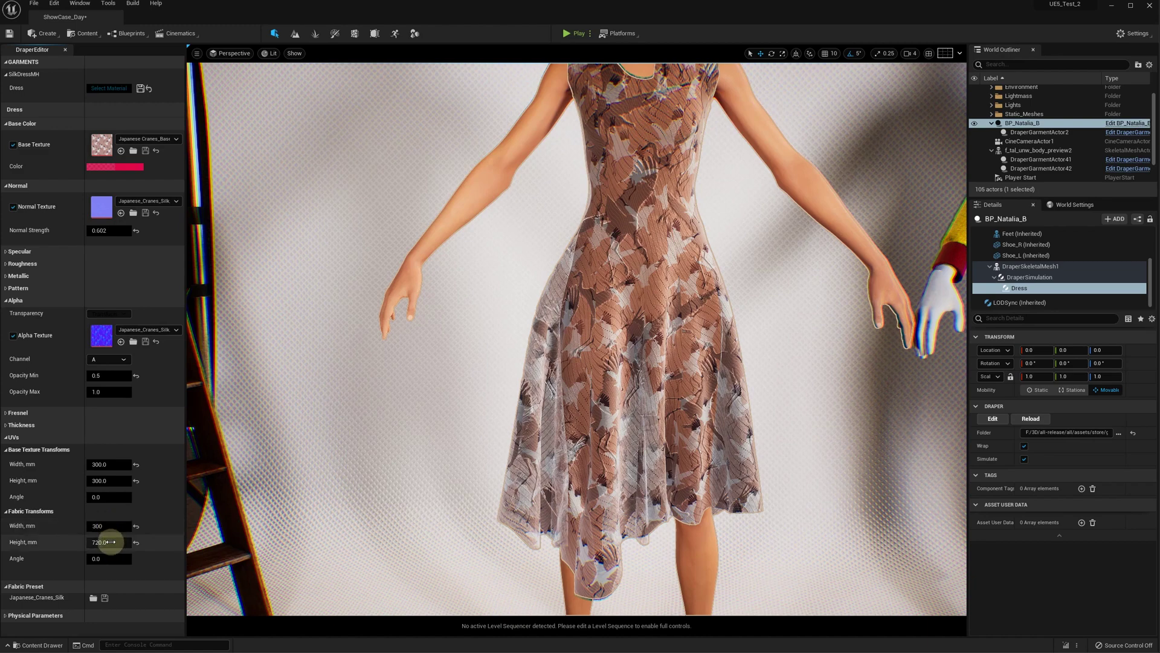
{"action": "type", "text": "300"}
{"action": "key", "text": "Return"}
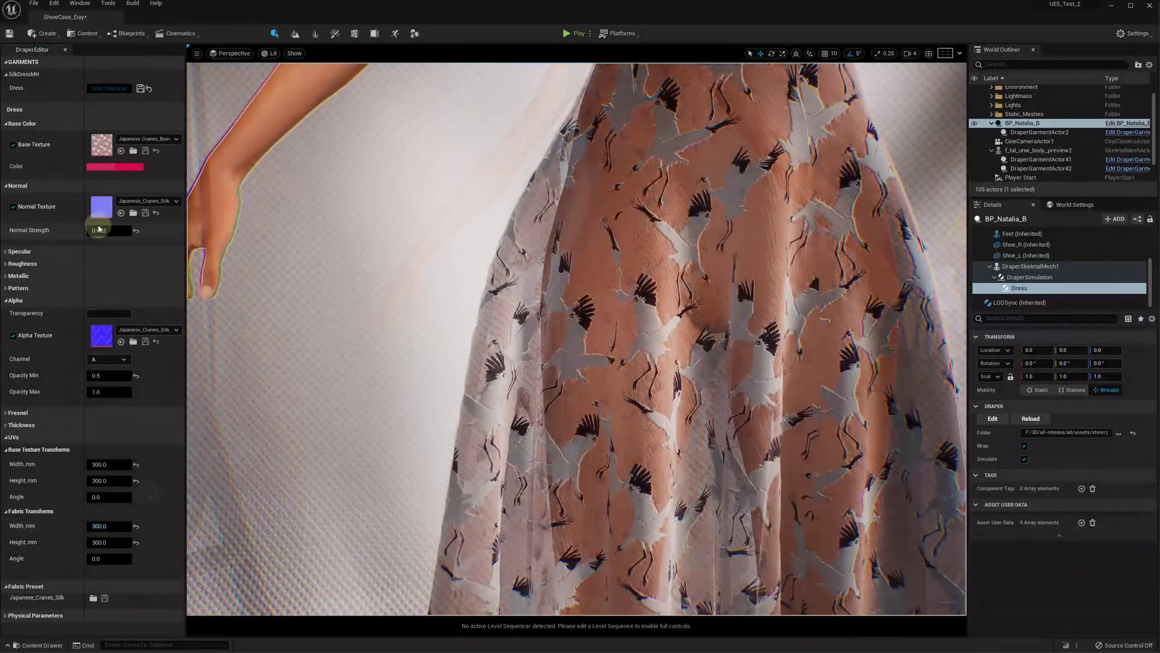
Step: Strengthen the dress's fabric relief
{"action": "left_click_drag", "start_coordinate": [98, 229], "coordinate": [106, 230]}
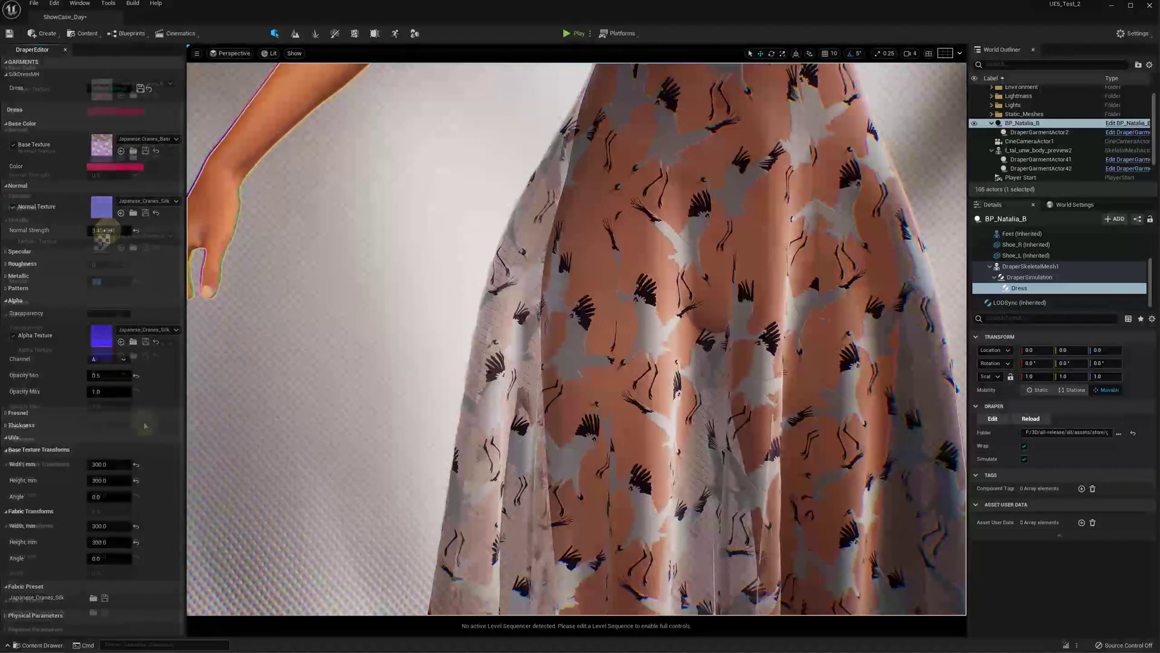
{"action": "scroll", "coordinate": [108, 604], "scroll_direction": "down", "scroll_amount": 2}
{"action": "left_click", "coordinate": [104, 612]}
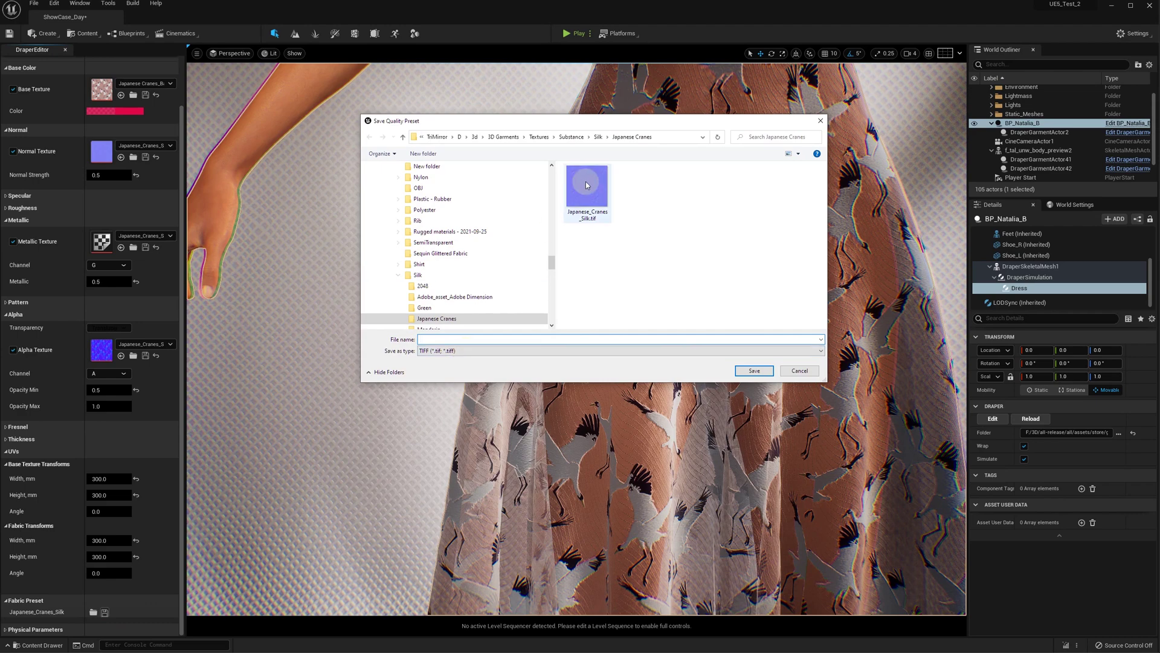
Step: Save the dress's fabric settings as the Japanese_Cranes_Silk preset file
{"action": "left_click", "coordinate": [586, 187]}
{"action": "double_click", "coordinate": [470, 339]}
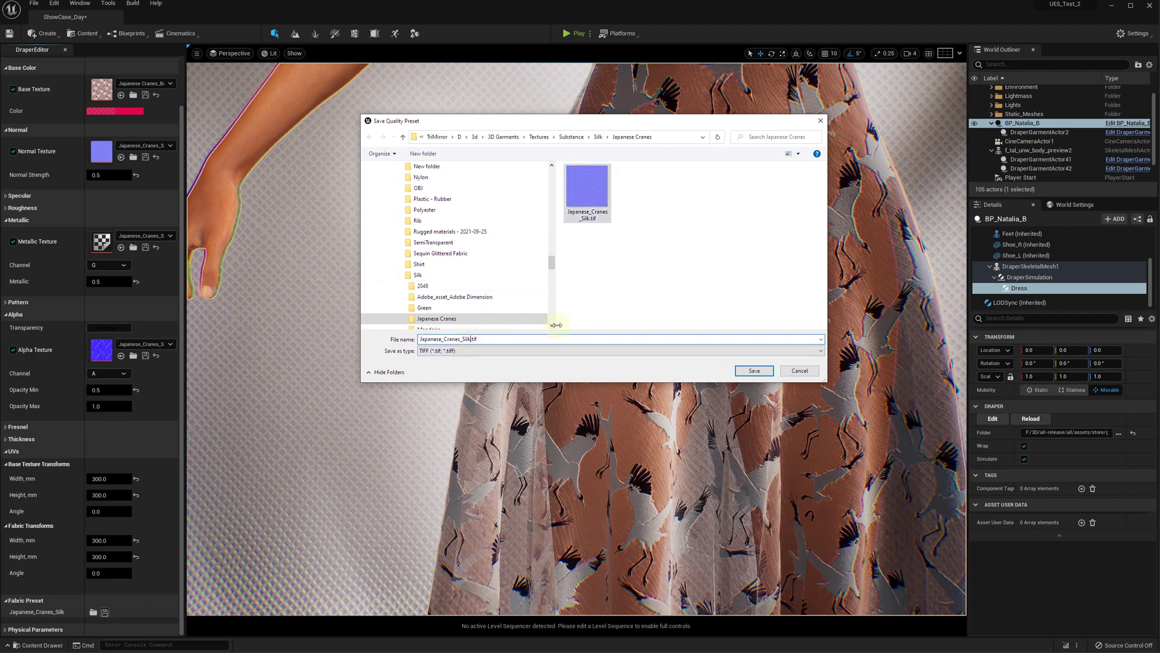
{"action": "left_click", "coordinate": [753, 370]}
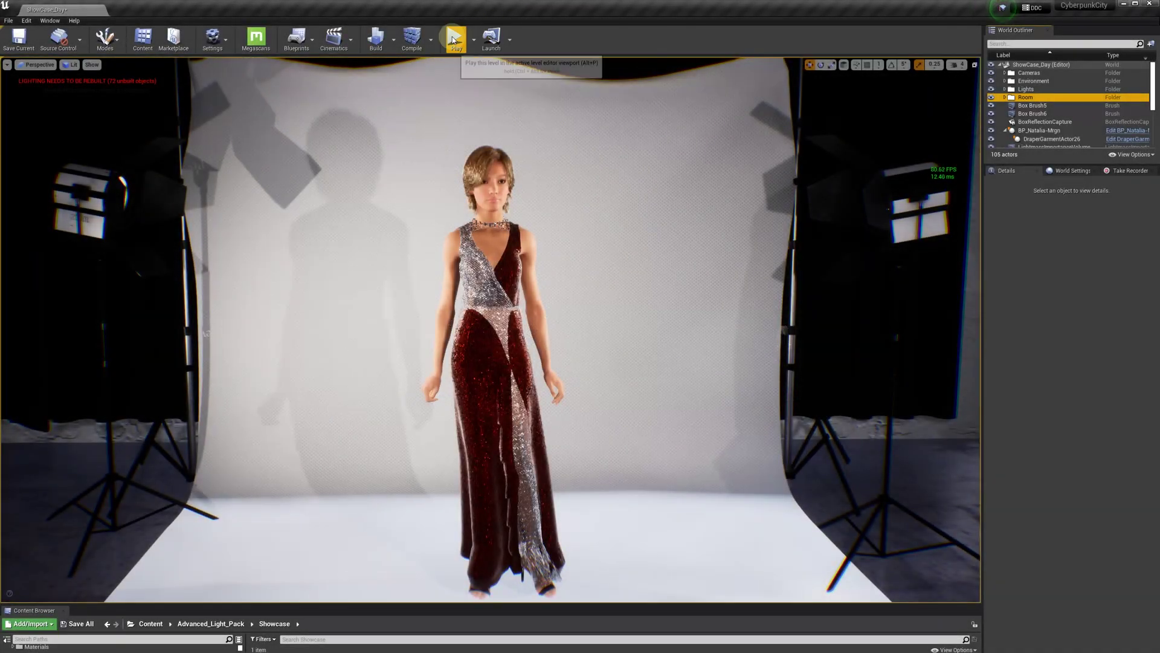
Step: Play the level and push the sequined gown's hem by dragging across the floor
{"action": "left_click", "coordinate": [453, 41]}
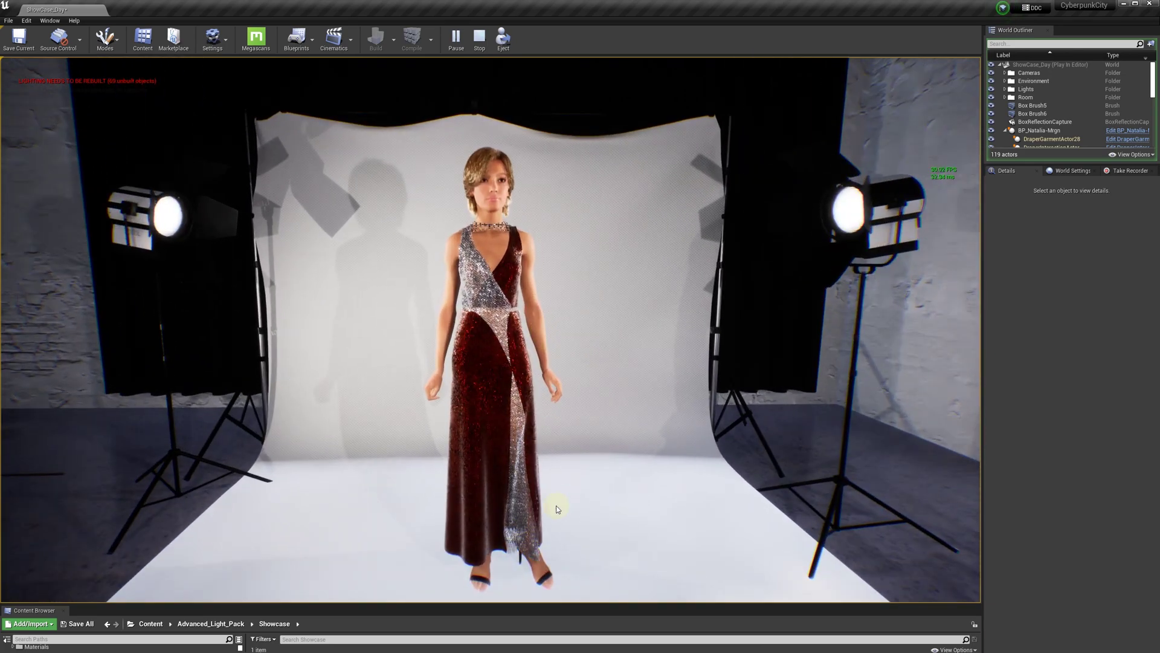
{"action": "left_click_drag", "start_coordinate": [623, 492], "coordinate": [357, 492]}
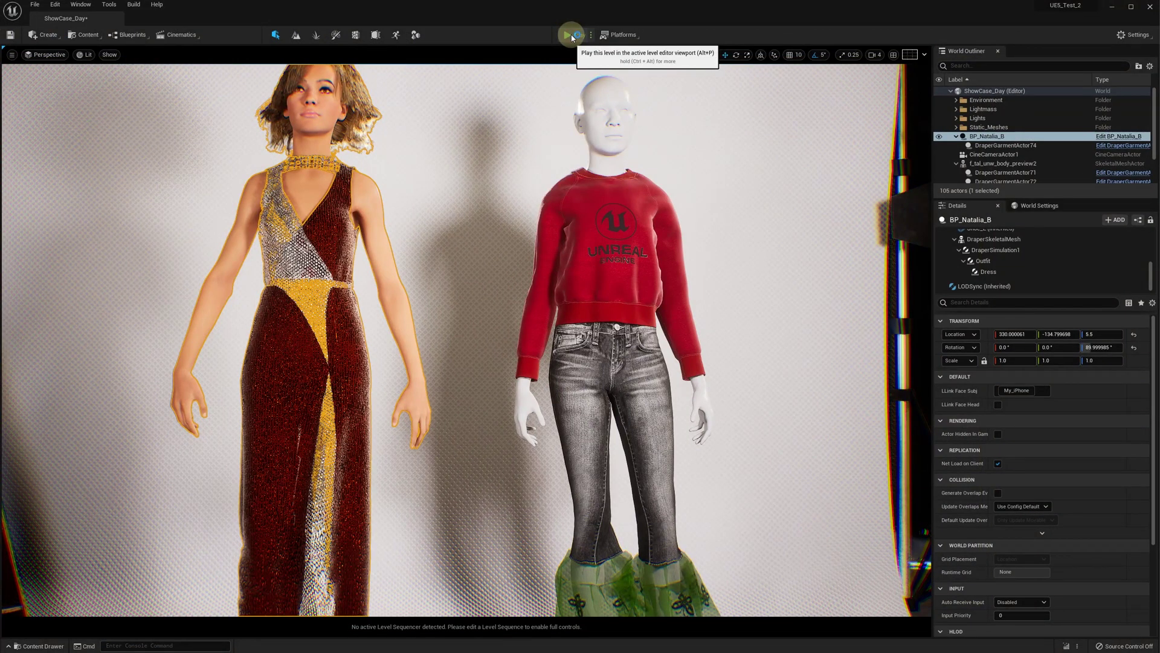
Step: Start Play In Editor so the gown, shirt and jeans simulate live
{"action": "left_click", "coordinate": [568, 34]}
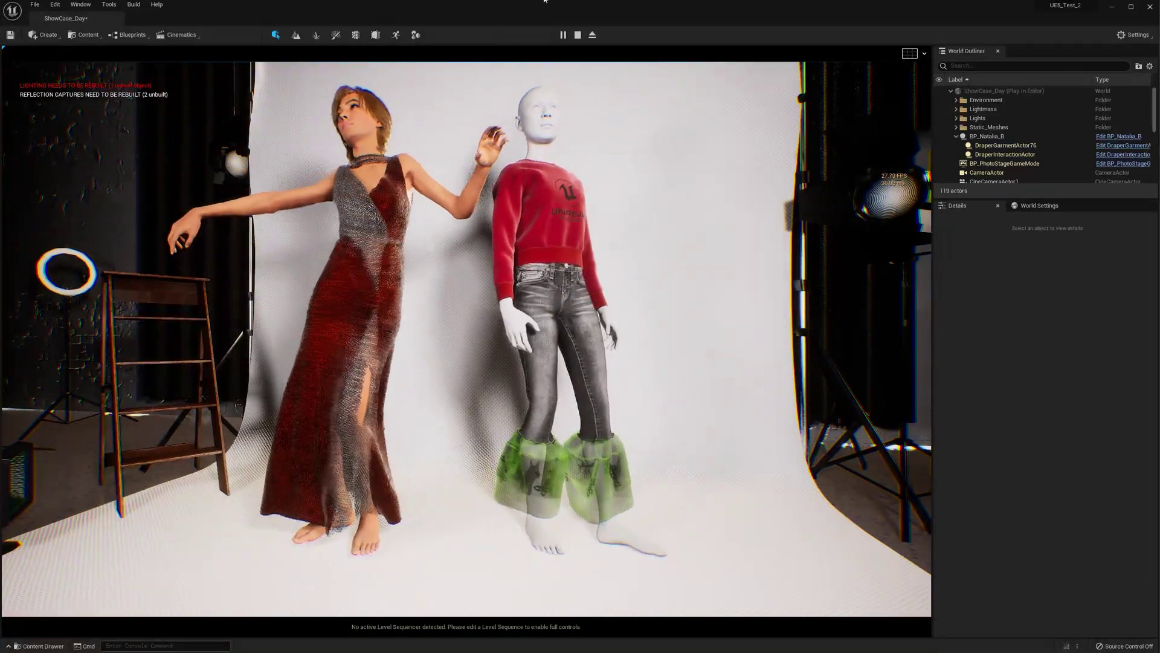
Step: Stop the play session and edit the simulation Device field in Details
{"action": "left_click", "coordinate": [578, 34]}
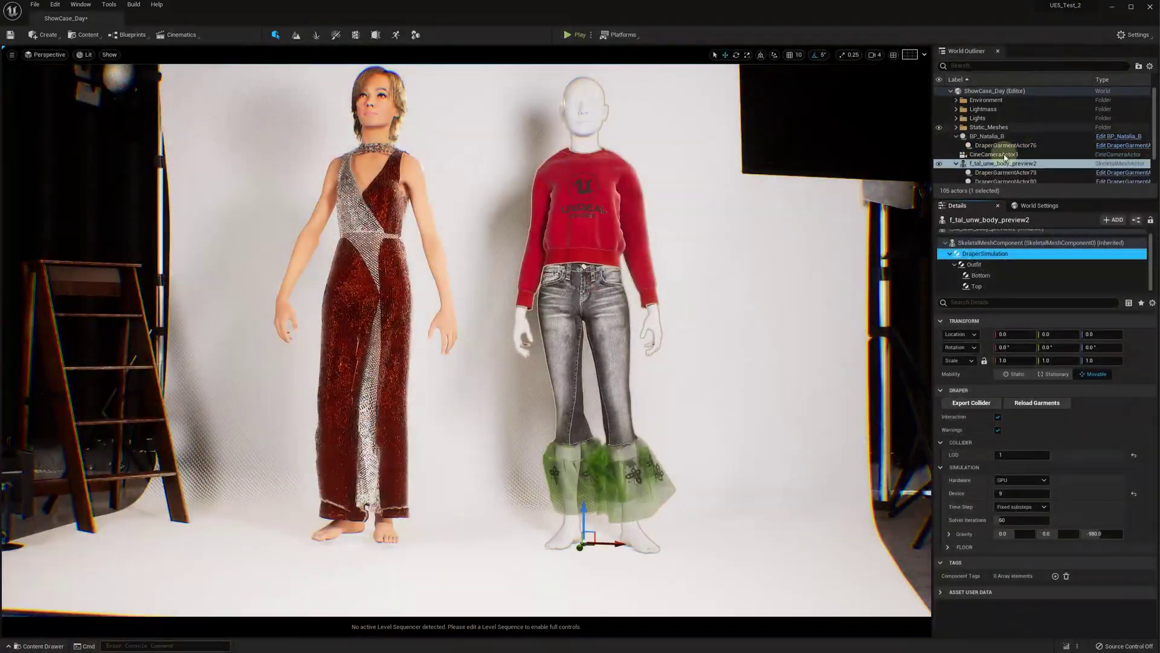
{"action": "left_click", "coordinate": [1014, 496]}
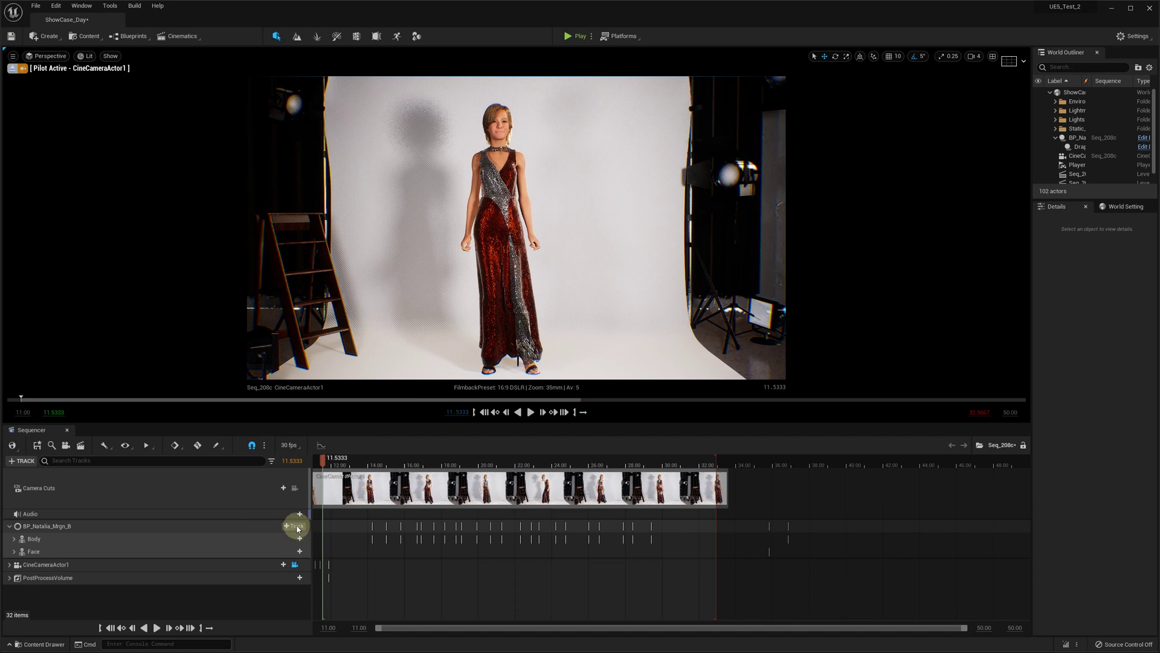
Step: Add DraperSimulation1, Garment1 and Garment2 component tracks to BP_Natalia_Mrgn_B
{"action": "left_click", "coordinate": [296, 526]}
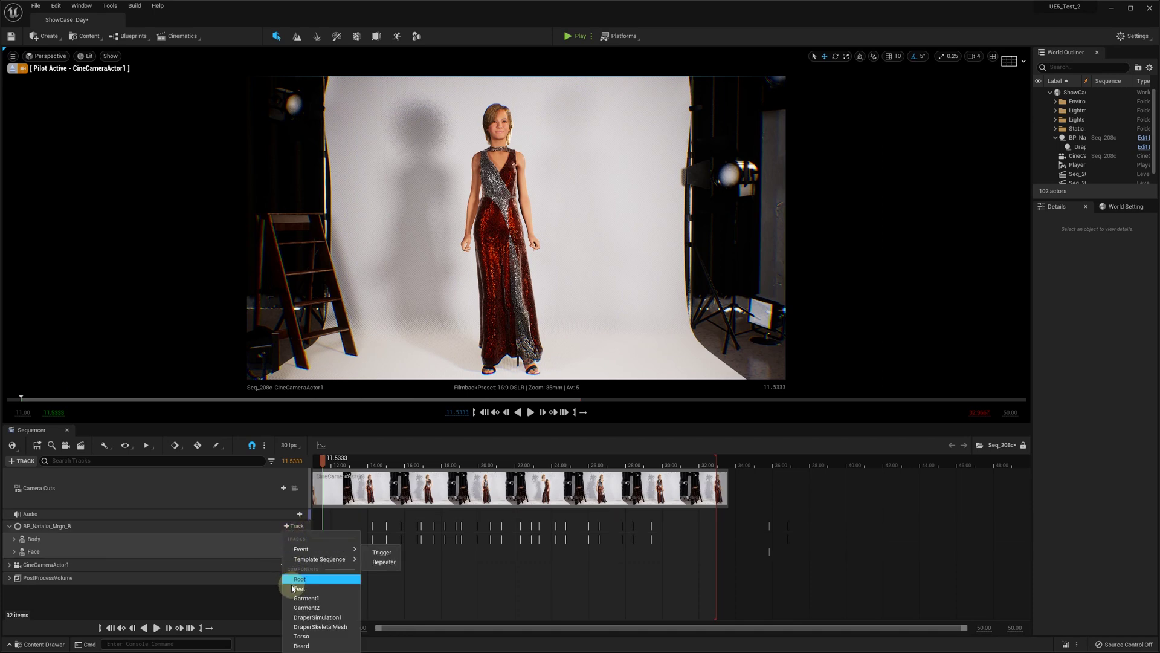
{"action": "left_click", "coordinate": [297, 617]}
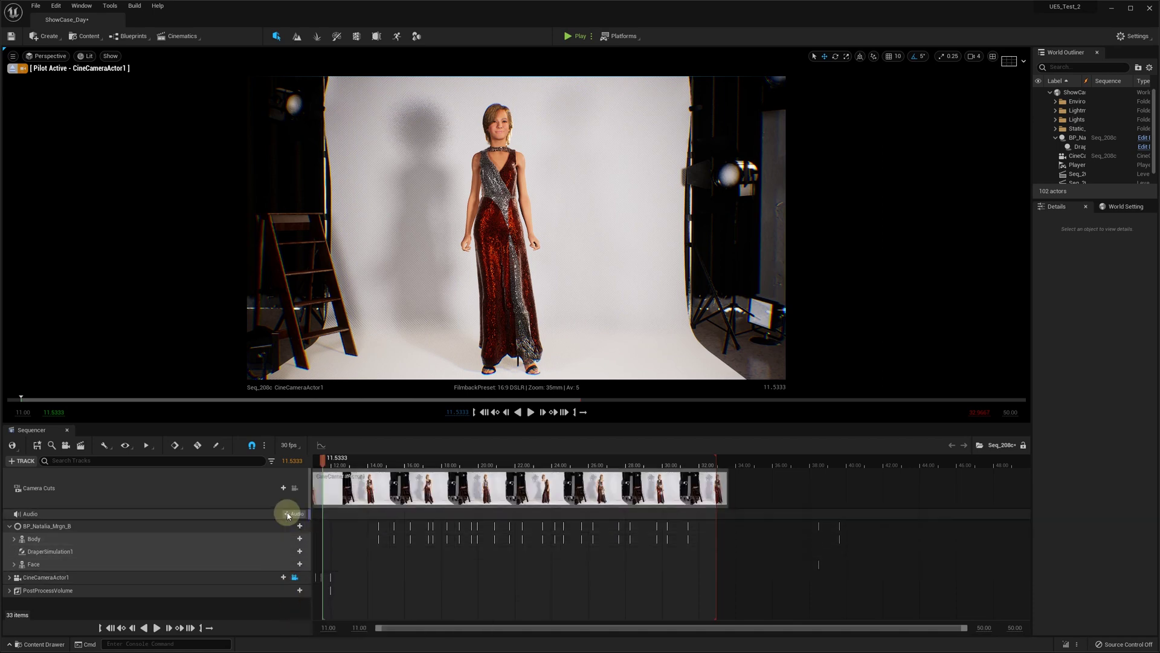
{"action": "left_click", "coordinate": [290, 525]}
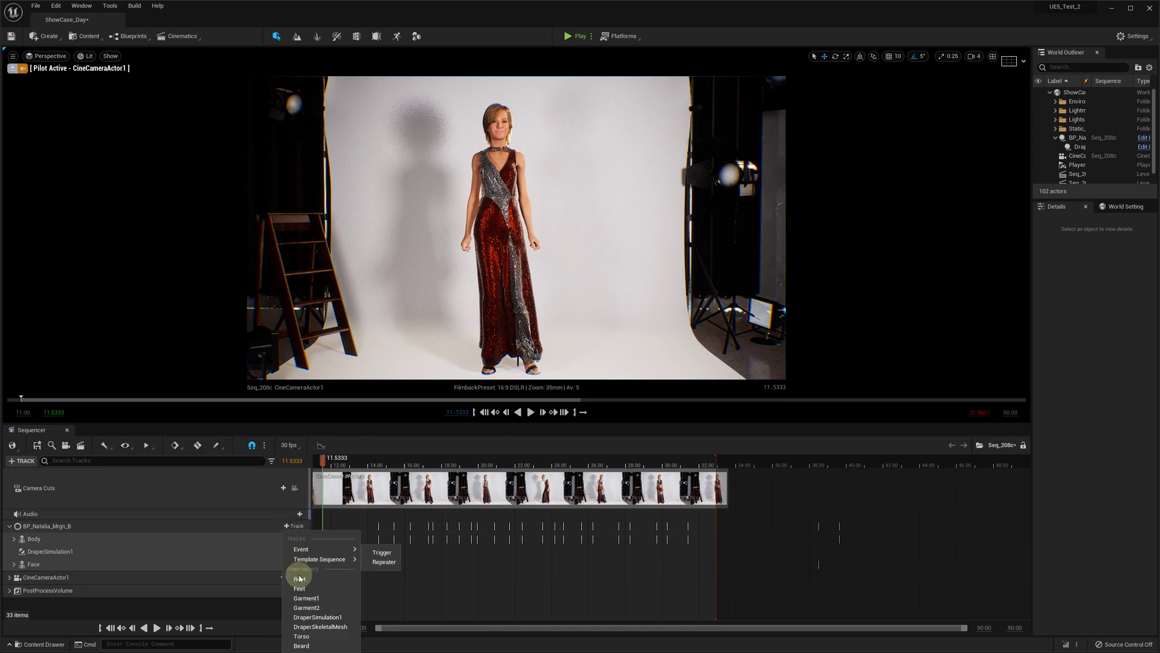
{"action": "left_click", "coordinate": [303, 598]}
{"action": "left_click", "coordinate": [291, 527]}
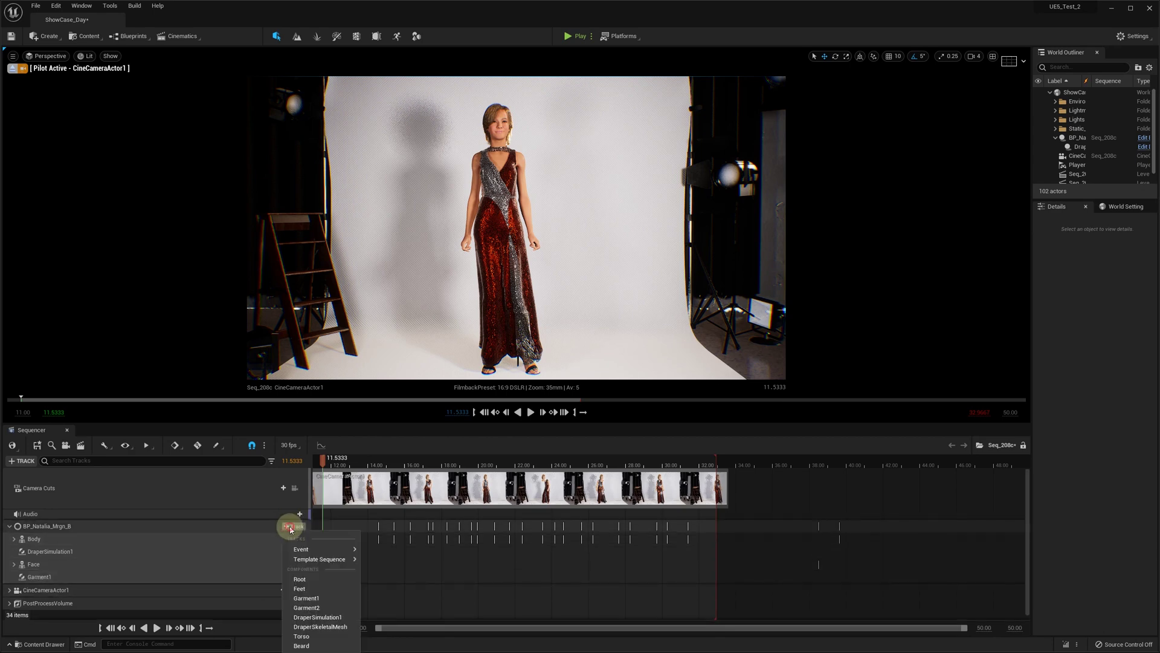
{"action": "left_click", "coordinate": [303, 607]}
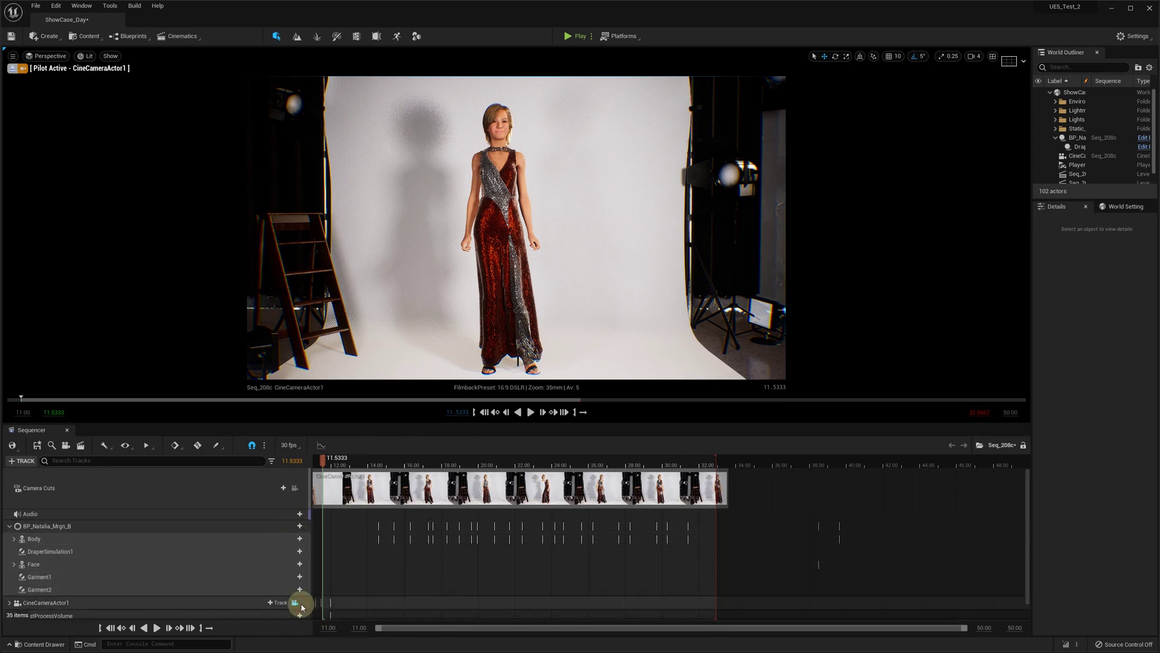
Step: Add an Event Trigger track under Garment1, Garment2 and DraperSimulation1
{"action": "left_click", "coordinate": [233, 565]}
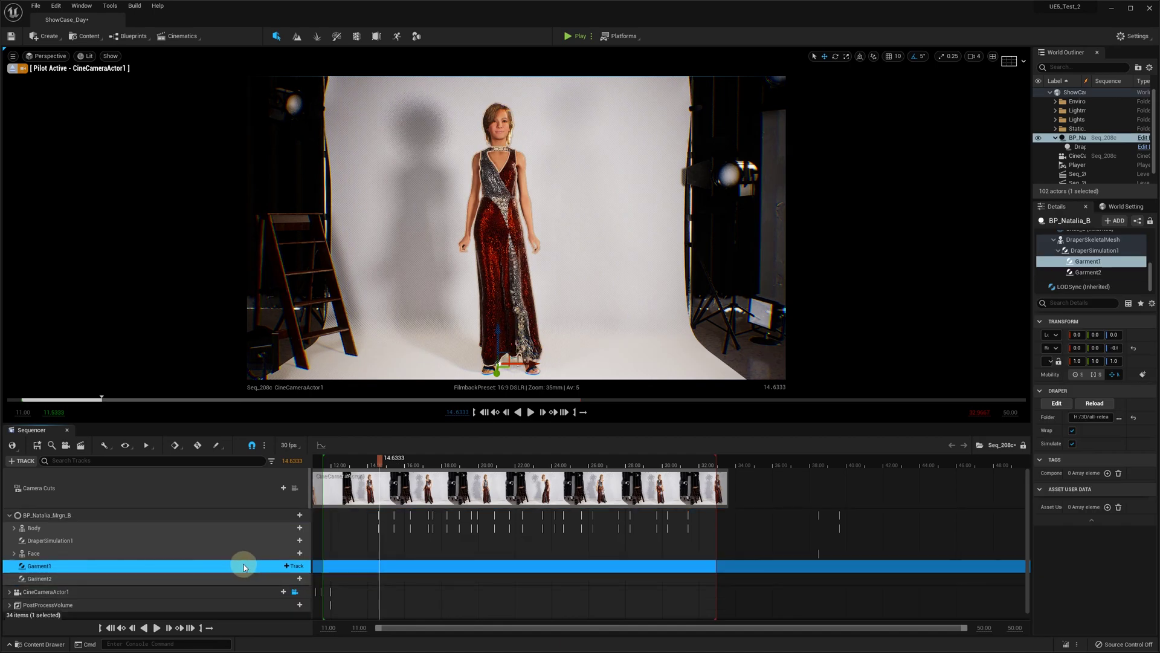
{"action": "left_click", "coordinate": [288, 565]}
{"action": "mouse_move", "coordinate": [298, 589]}
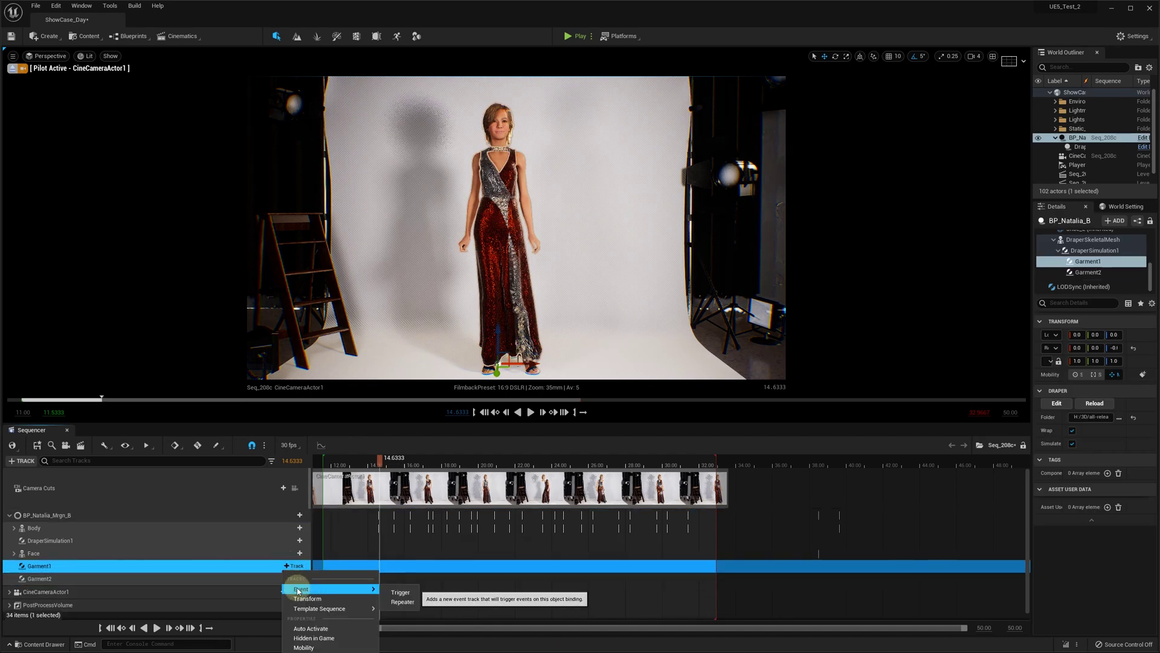
{"action": "left_click", "coordinate": [388, 589]}
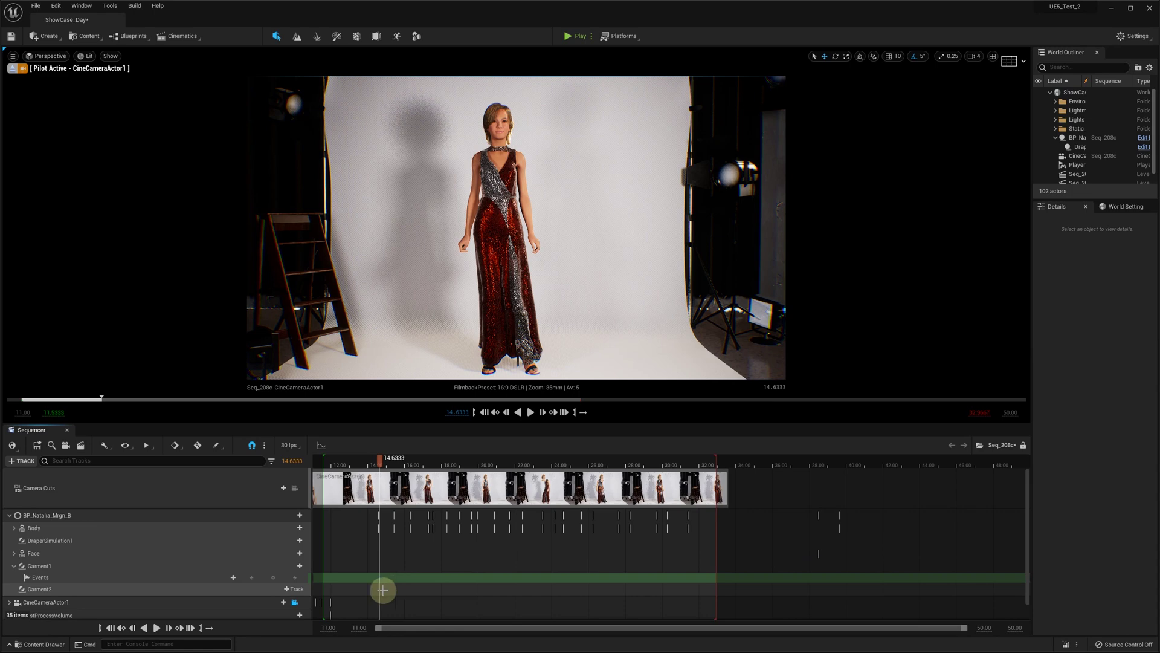
{"action": "left_click", "coordinate": [296, 589]}
{"action": "mouse_move", "coordinate": [303, 612]}
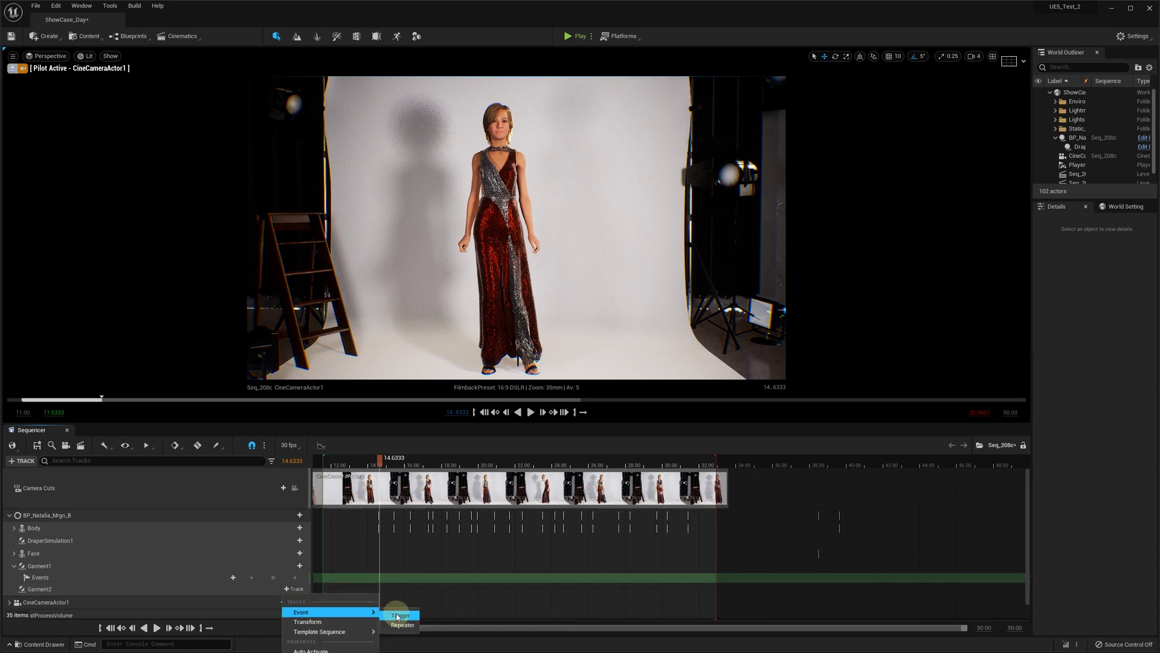
{"action": "left_click", "coordinate": [398, 614]}
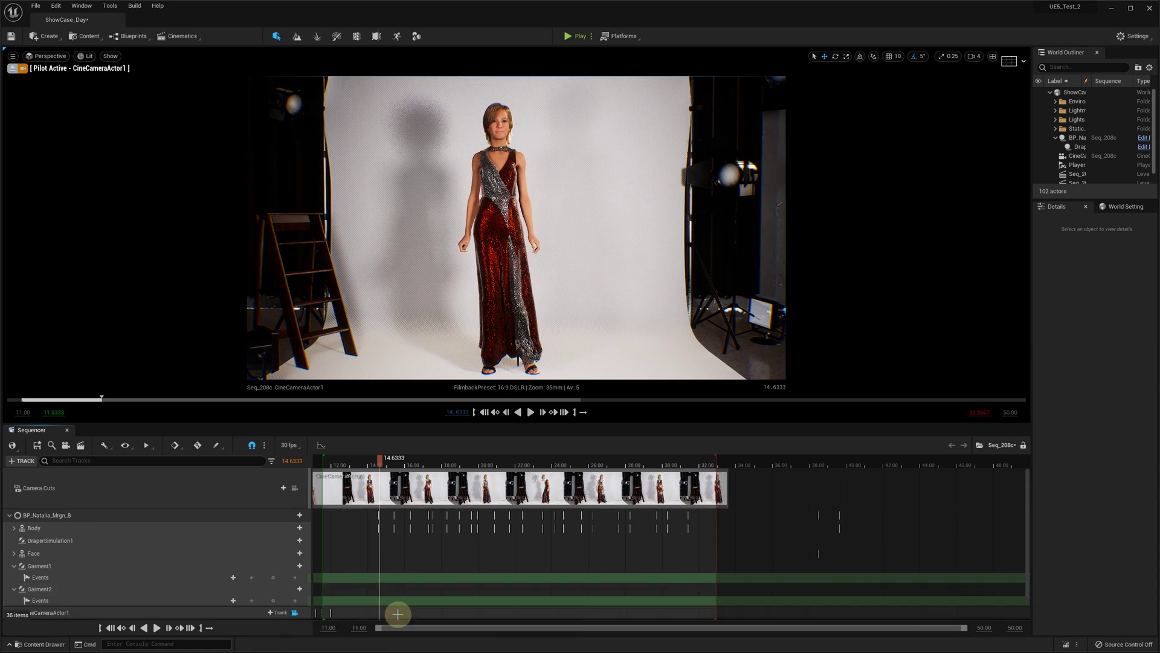
{"action": "left_click", "coordinate": [296, 541]}
{"action": "mouse_move", "coordinate": [302, 563]}
{"action": "left_click", "coordinate": [396, 565]}
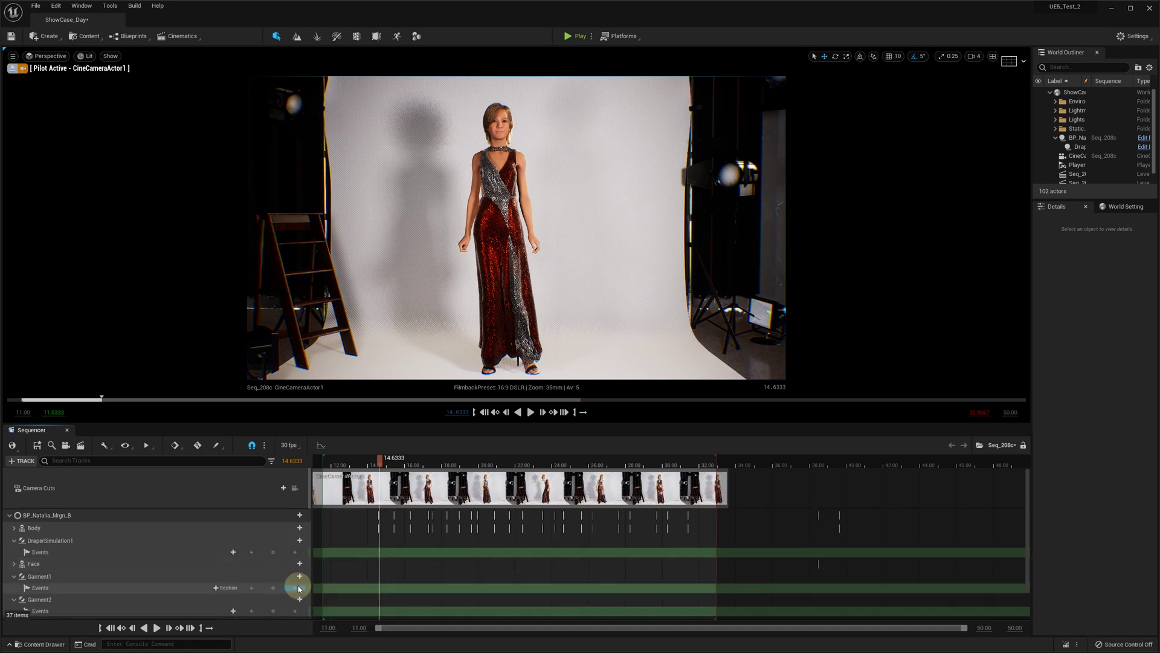
Step: Key Garment1's Events track at 14.6333 and Quick Bind it to Draper Garment Reset
{"action": "left_click", "coordinate": [379, 589]}
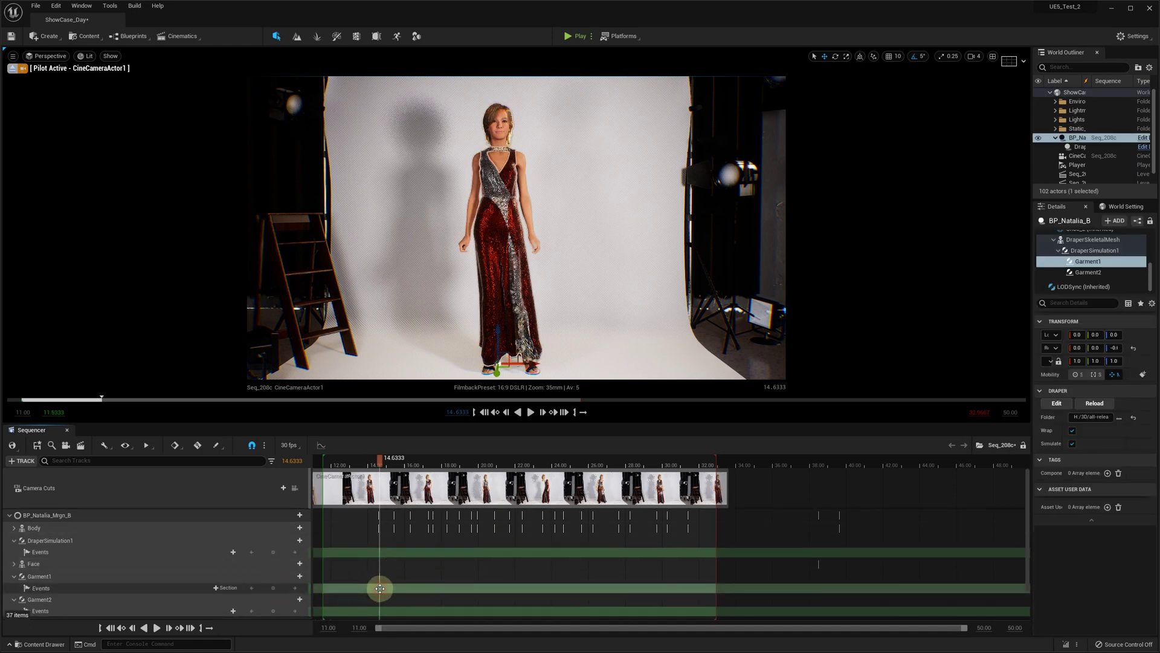
{"action": "right_click", "coordinate": [380, 588]}
{"action": "mouse_move", "coordinate": [438, 492]}
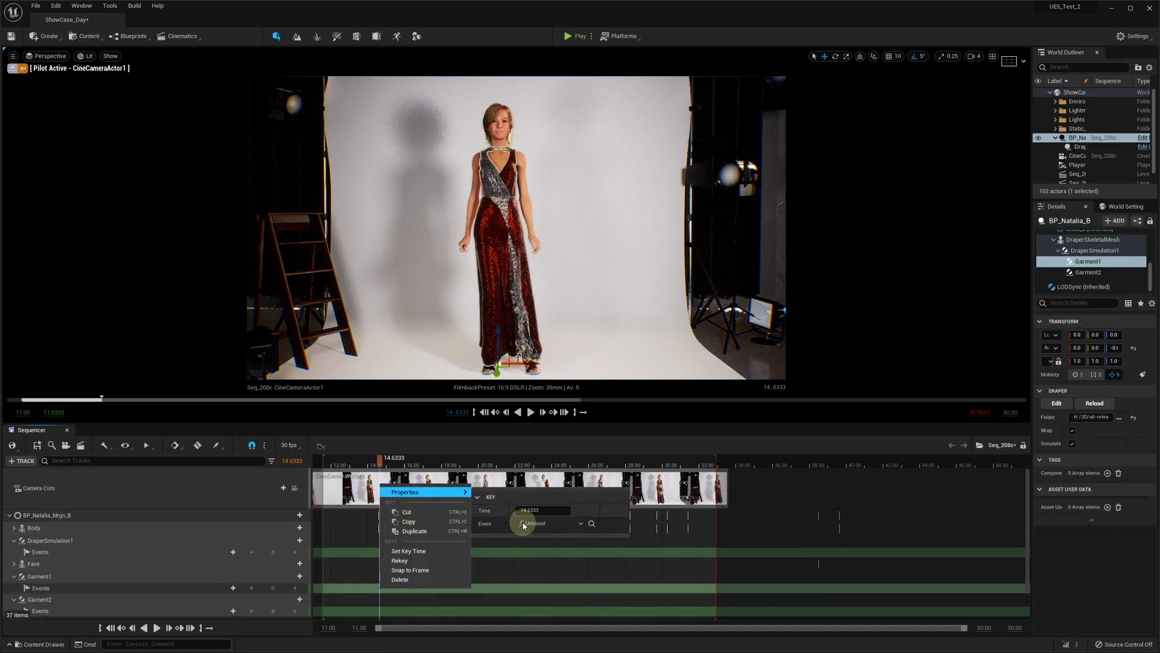
{"action": "mouse_move", "coordinate": [560, 546]}
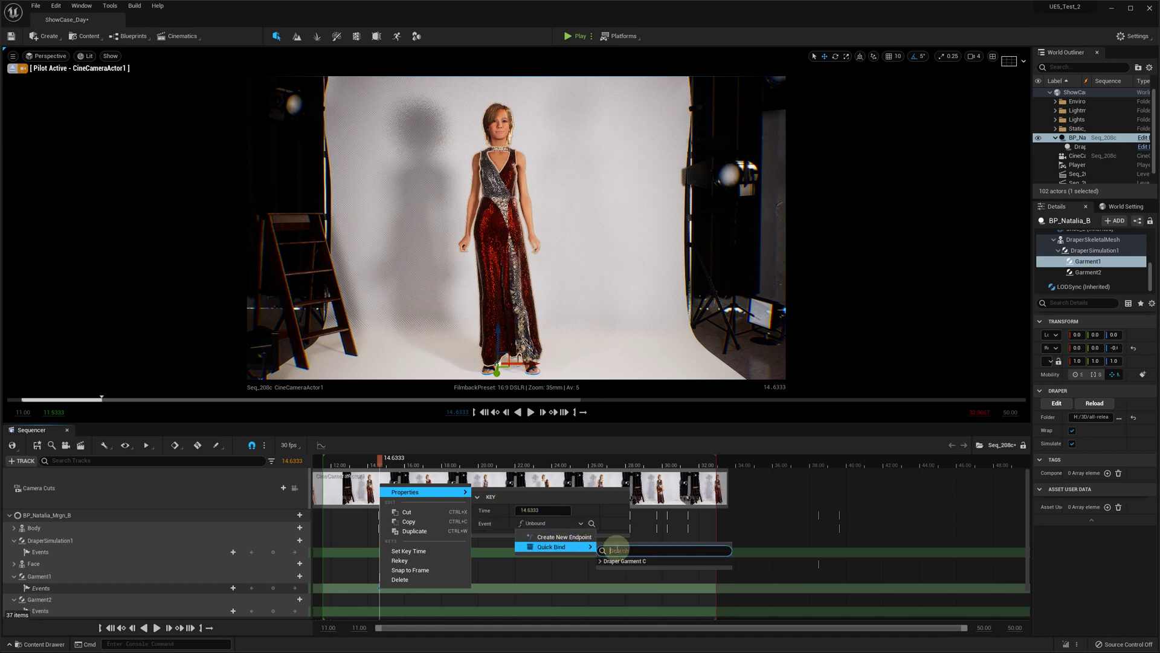
{"action": "type", "text": "res"}
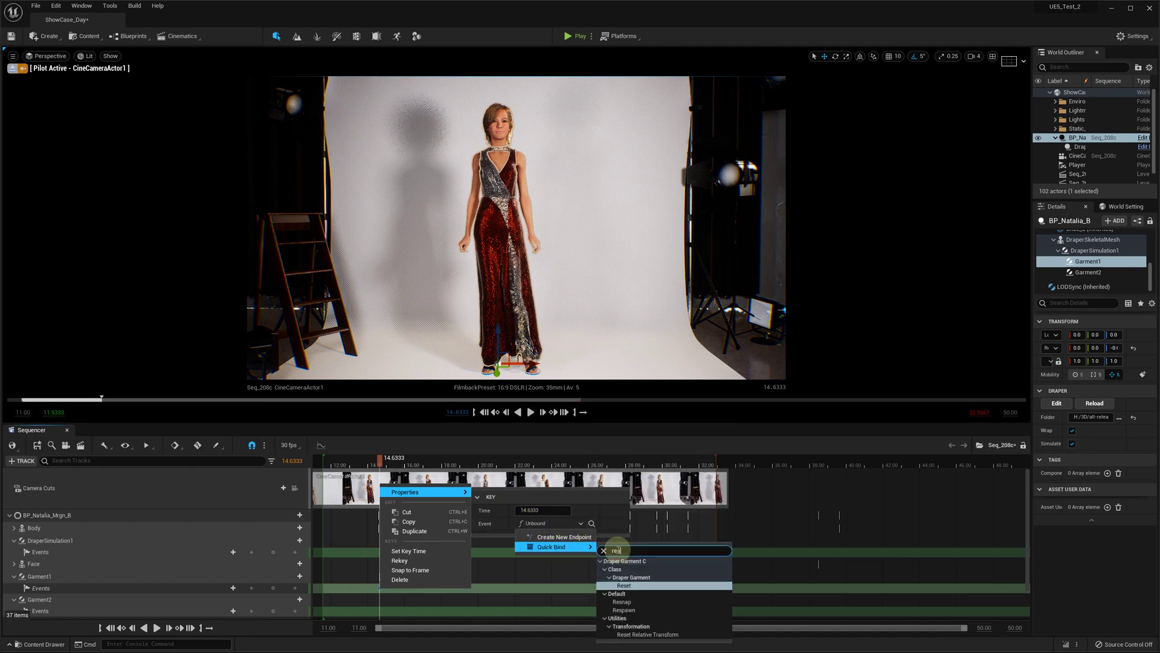
{"action": "left_click", "coordinate": [633, 587]}
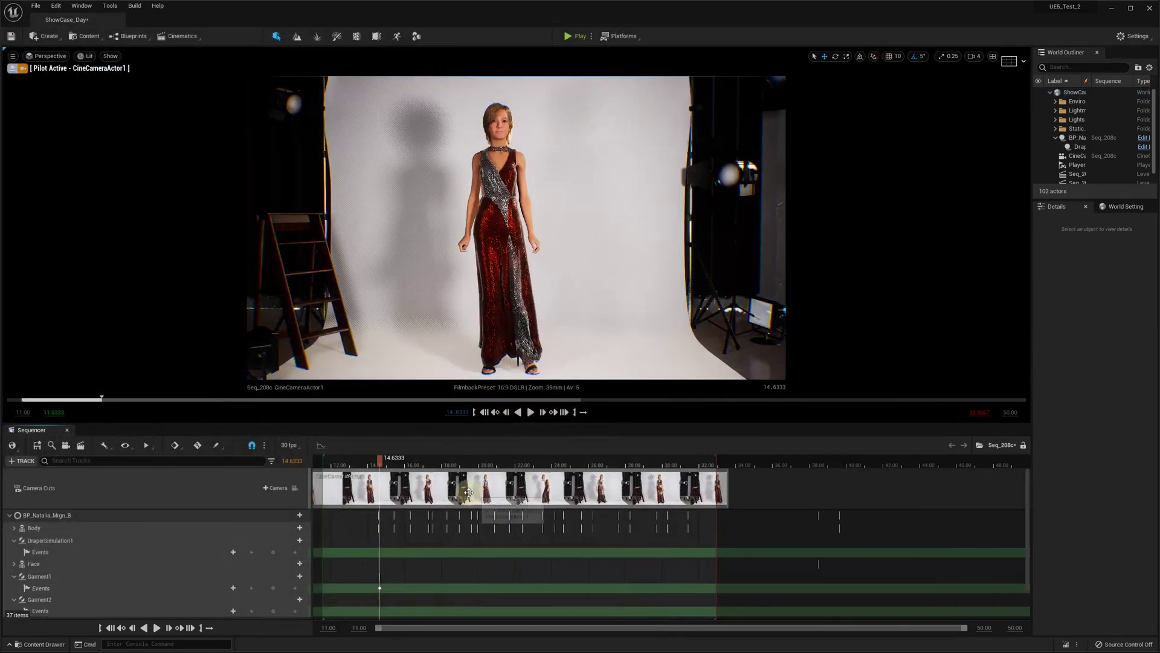
Step: Paste the new garments folder path into the event's Payload Folder field
{"action": "left_click", "coordinate": [378, 588]}
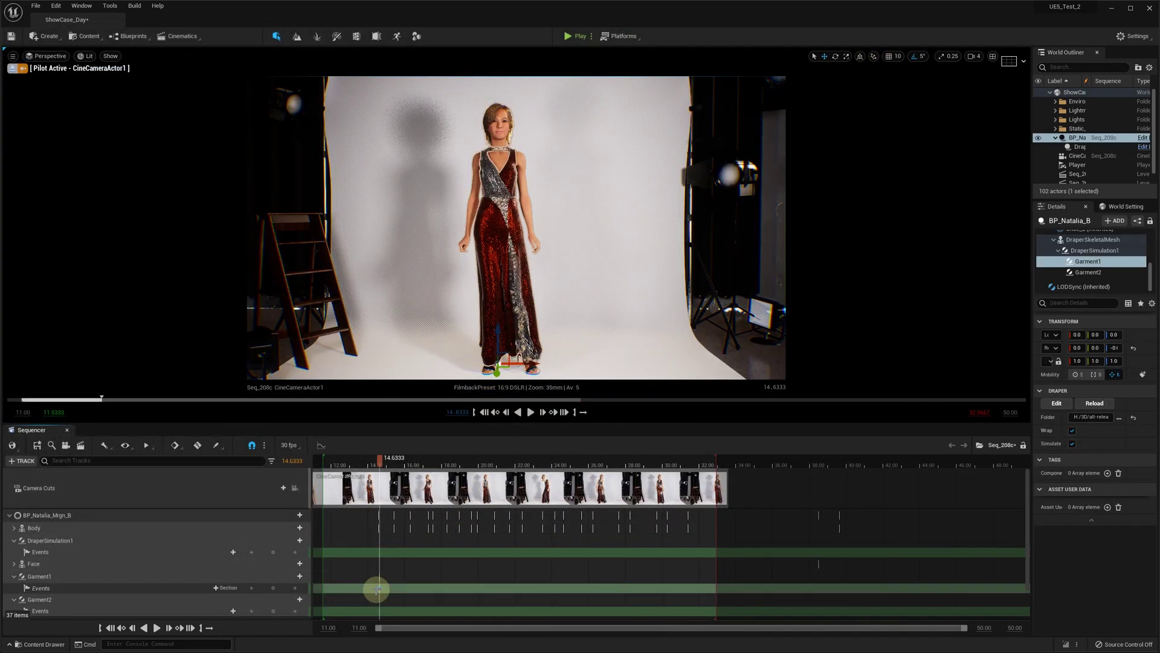
{"action": "right_click", "coordinate": [379, 588]}
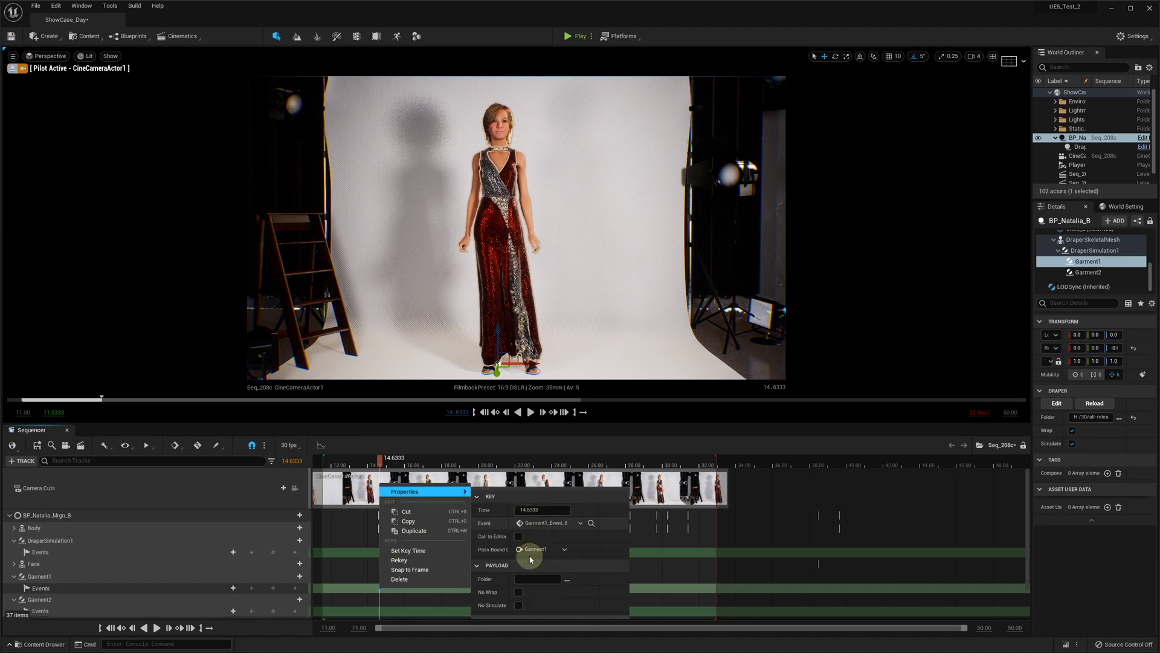
{"action": "key", "text": "ctrl+v"}
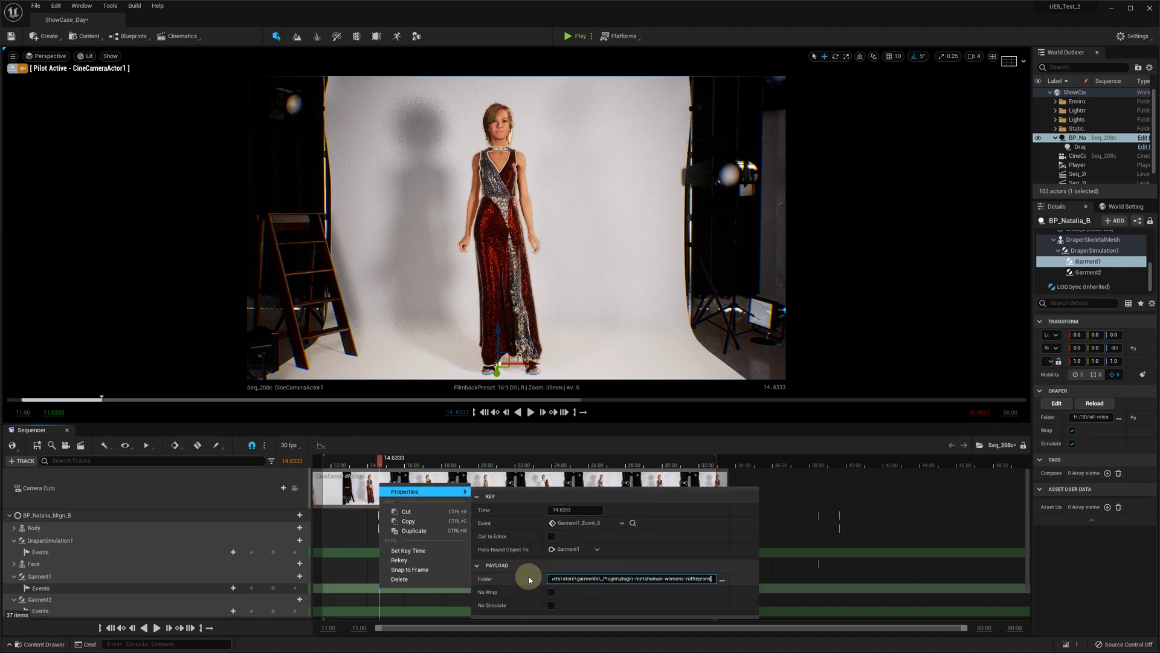
{"action": "key", "text": "Return"}
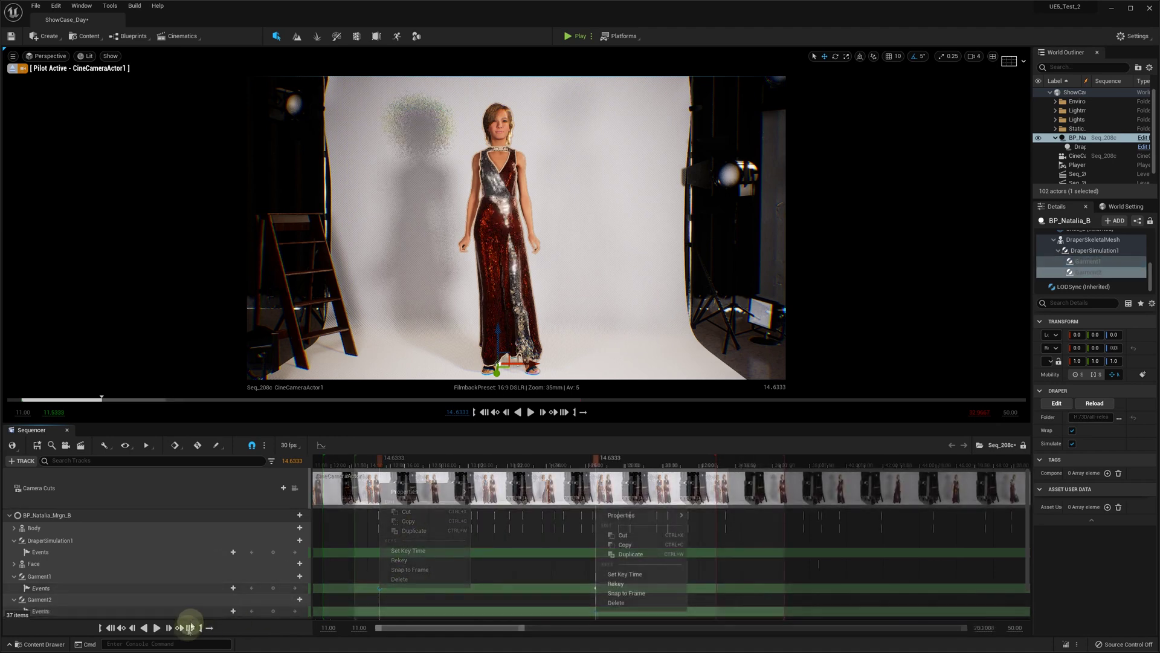
Step: One frame later at 14.6667, key DraperSimulation1's Events and Quick Bind it to Draper Simulation Reload
{"action": "left_click", "coordinate": [170, 629]}
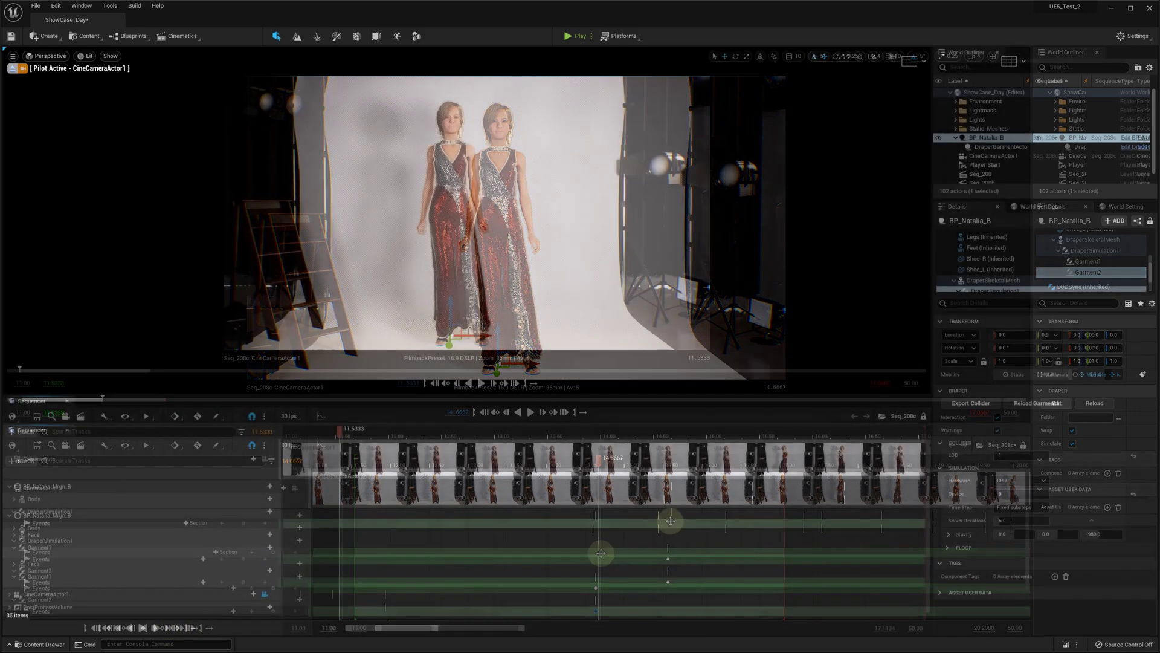
{"action": "right_click", "coordinate": [672, 522]}
{"action": "mouse_move", "coordinate": [725, 531]}
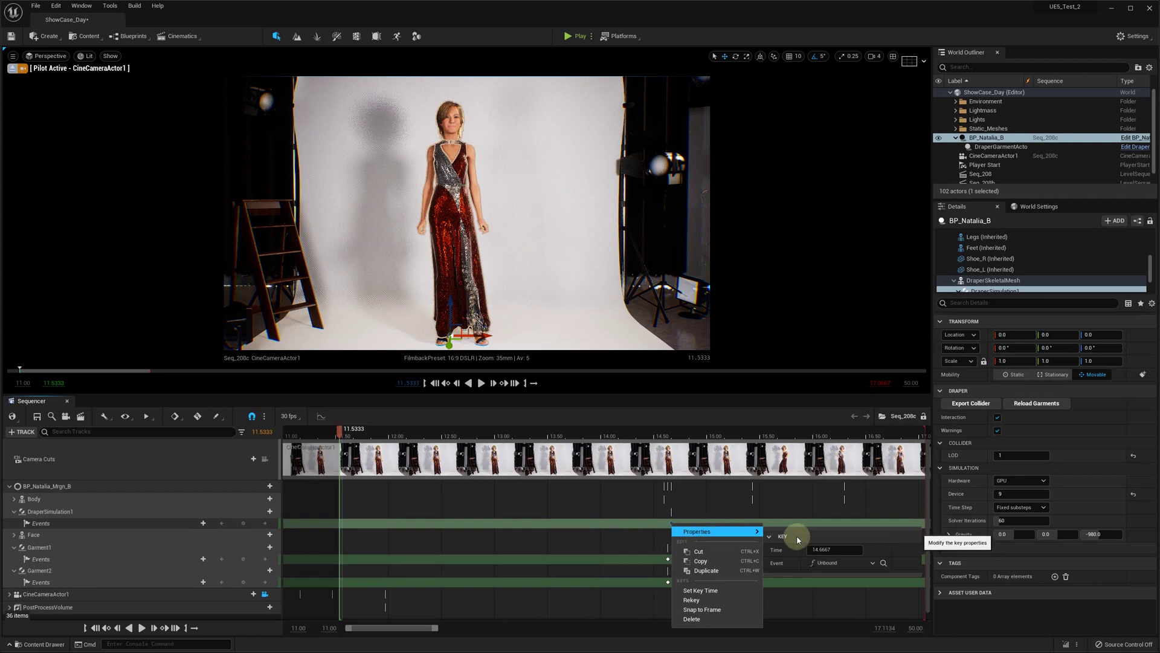
{"action": "mouse_move", "coordinate": [846, 586]}
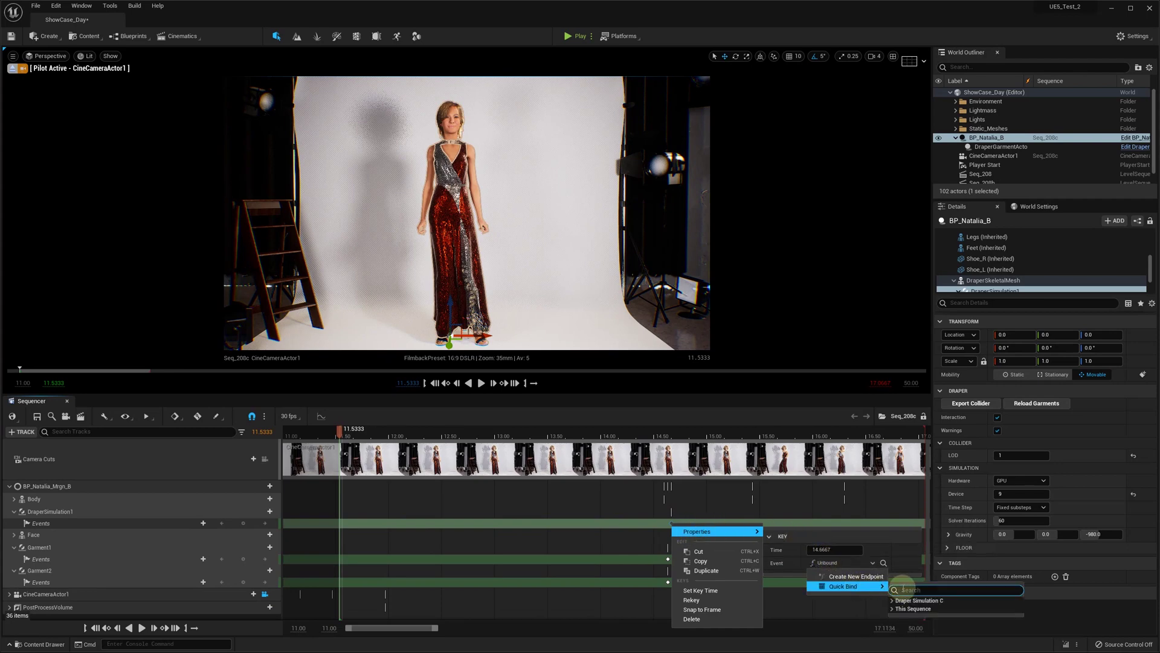
{"action": "type", "text": "rel"}
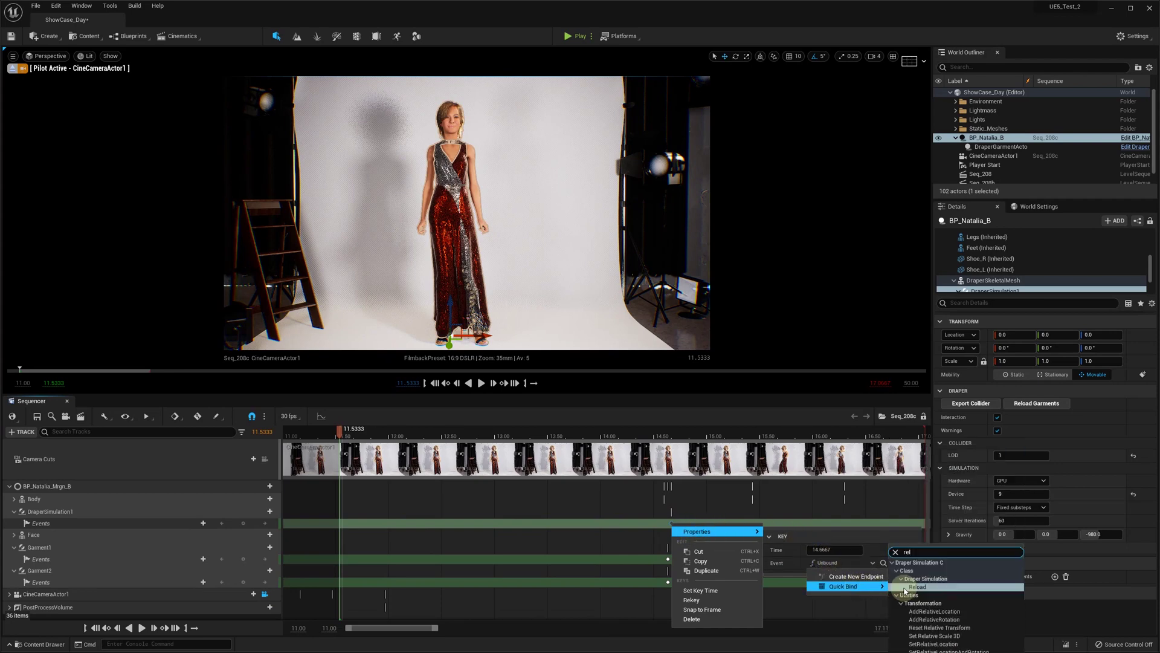
{"action": "left_click", "coordinate": [919, 587]}
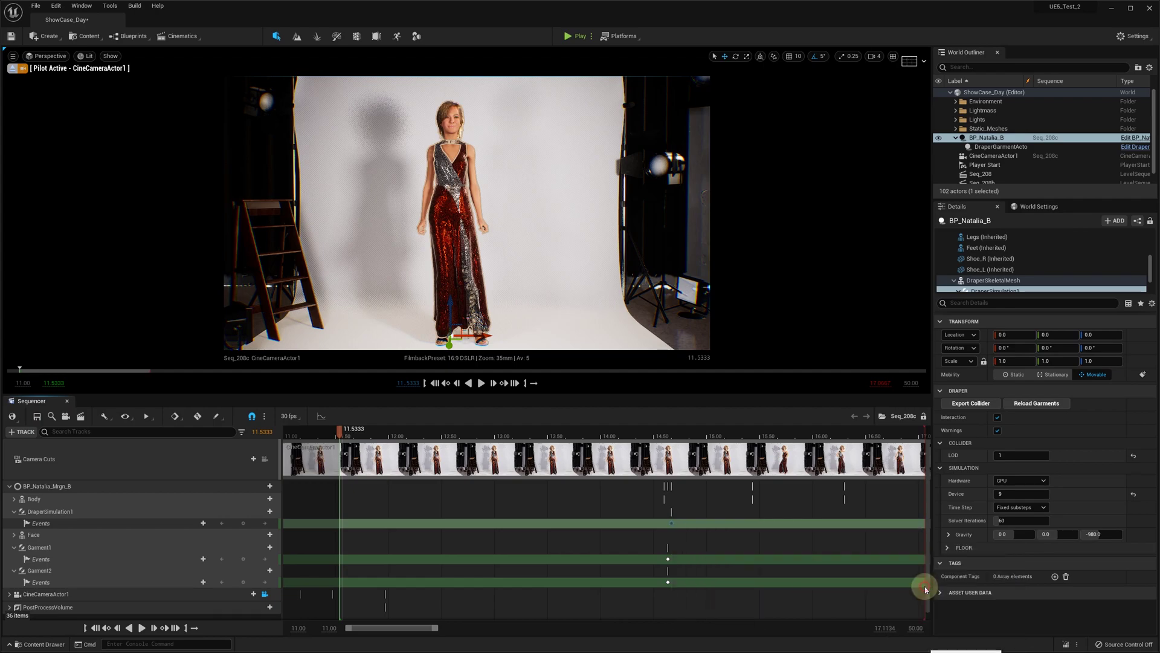